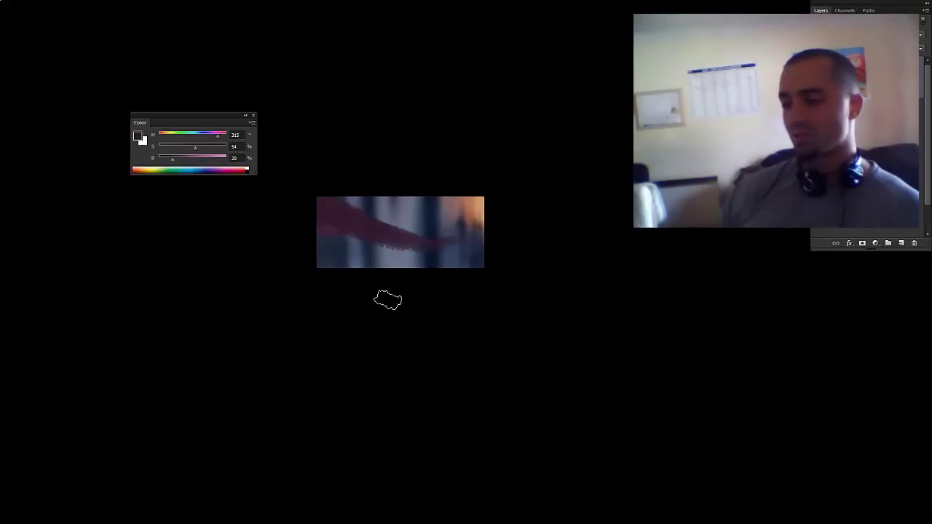
- Refine the upper edge of the maroon shape with an enlarged round eraser
{"action": "left_click", "coordinate": [382, 258], "text": "ctrl"}
{"action": "left_click", "coordinate": [315, 247], "text": "ctrl"}
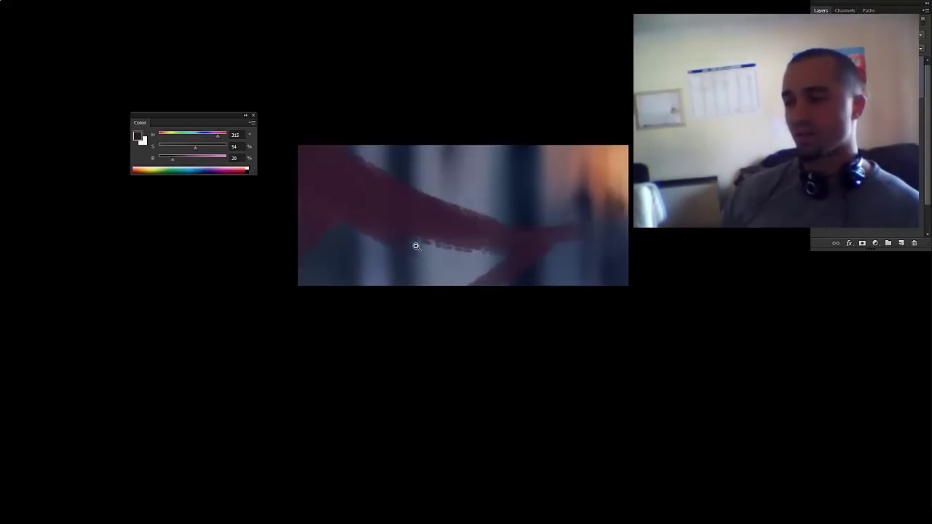
{"action": "key", "text": "ctrl+minus"}
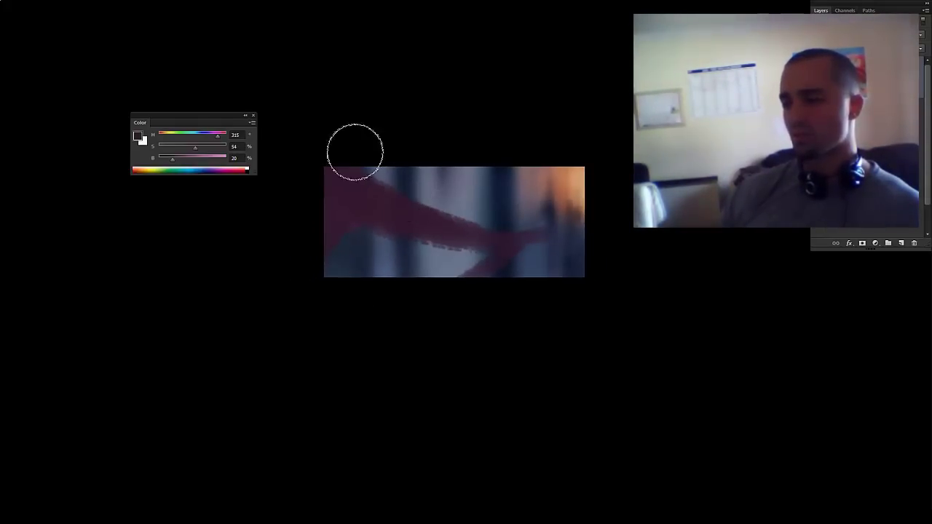
{"action": "key", "text": "ctrl+minus"}
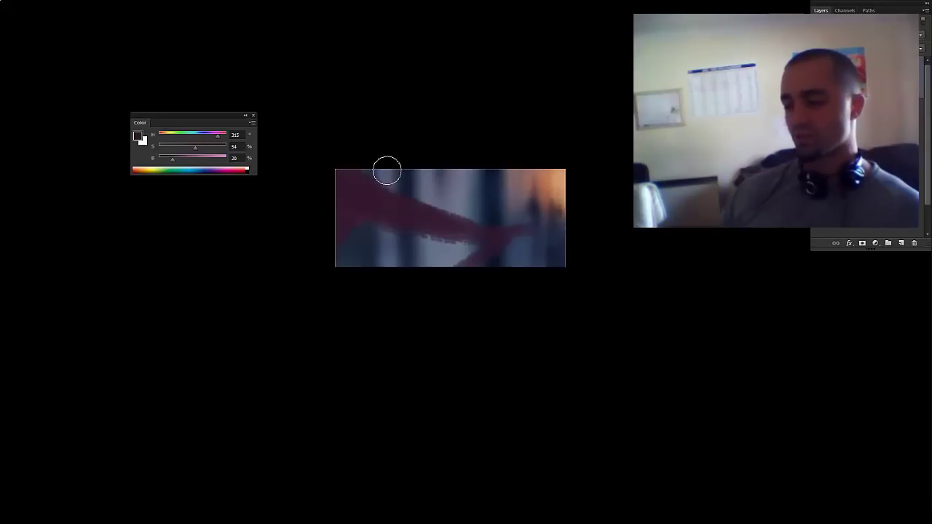
{"action": "key", "text": "]"}
{"action": "mouse_move", "coordinate": [450, 204]}
{"action": "left_mouse_down"}
{"action": "mouse_move", "coordinate": [410, 193]}
{"action": "mouse_move", "coordinate": [417, 203]}
{"action": "left_mouse_up"}
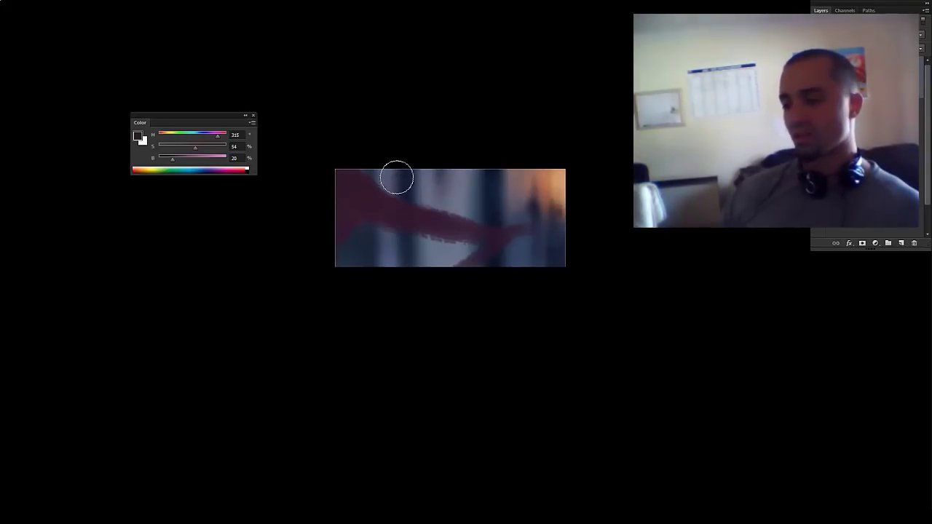
- Sample the maroon (H 313, S 53, B 20) and fill in the lower middle of the shape down to the canvas edge
{"action": "scroll", "coordinate": [502, 211], "scroll_direction": "down", "scroll_amount": 2}
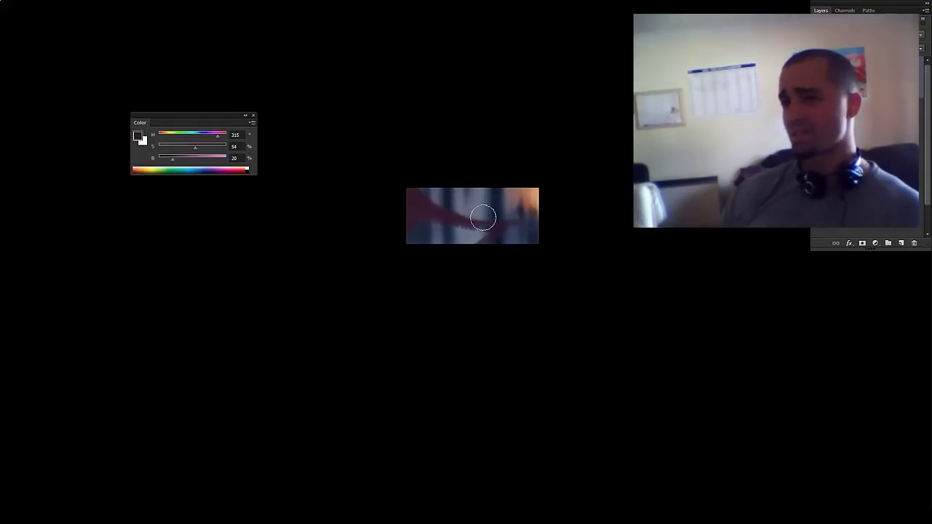
{"action": "key", "text": "b"}
{"action": "left_click", "coordinate": [448, 216], "text": "alt"}
{"action": "left_click_drag", "start_coordinate": [463, 218], "coordinate": [502, 223]}
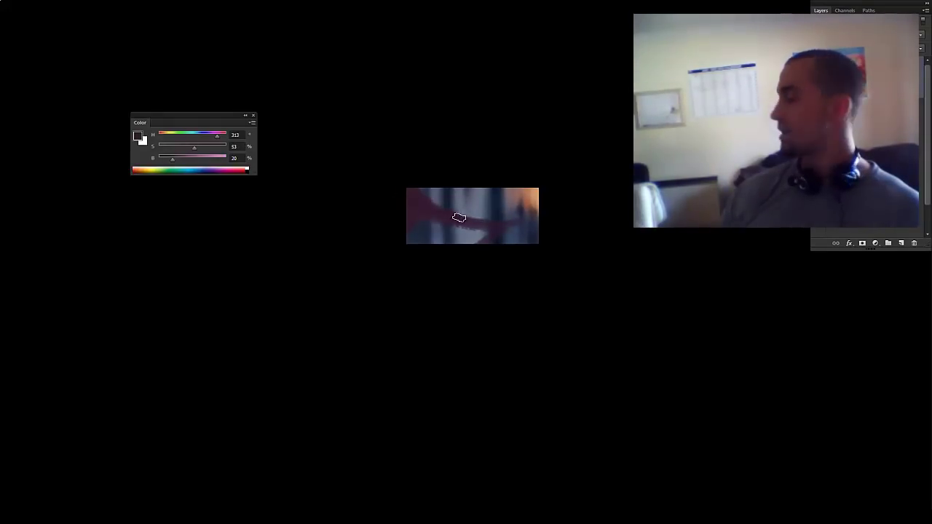
{"action": "scroll", "coordinate": [454, 213], "scroll_direction": "up", "scroll_amount": 3}
{"action": "mouse_move", "coordinate": [479, 288]}
{"action": "left_mouse_down"}
{"action": "mouse_move", "coordinate": [474, 267]}
{"action": "mouse_move", "coordinate": [529, 293]}
{"action": "mouse_move", "coordinate": [557, 274]}
{"action": "left_mouse_up"}
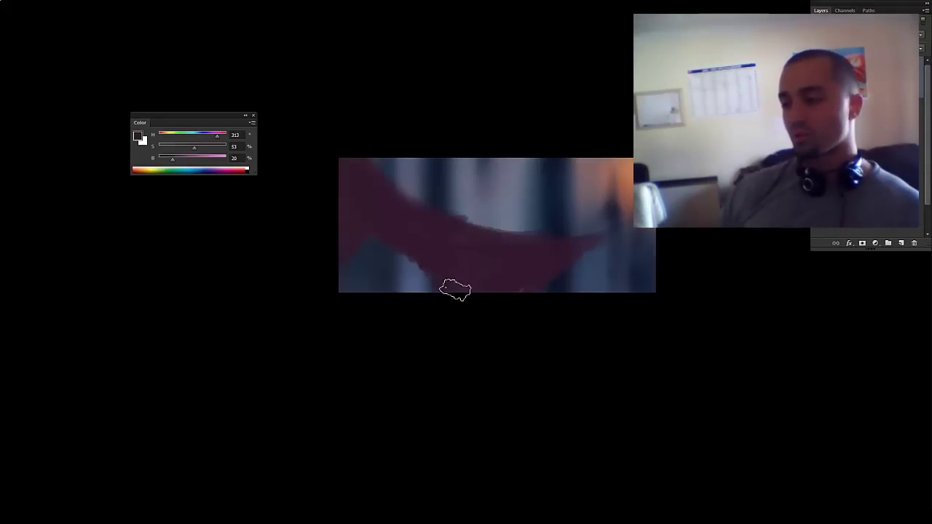
- Smooth the underside of the maroon shape with a smaller brush in sampled maroon (H 307, S 48, B 20)
{"action": "key", "text": "bracketleft"}
{"action": "key", "text": "bracketleft"}
{"action": "key", "text": "bracketleft"}
{"action": "key", "text": "bracketleft"}
{"action": "key", "text": "space"}
{"action": "left_click_drag", "start_coordinate": [487, 271], "coordinate": [482, 280]}
{"action": "left_click", "coordinate": [378, 256], "text": "alt"}
{"action": "left_click_drag", "start_coordinate": [355, 269], "coordinate": [375, 253]}
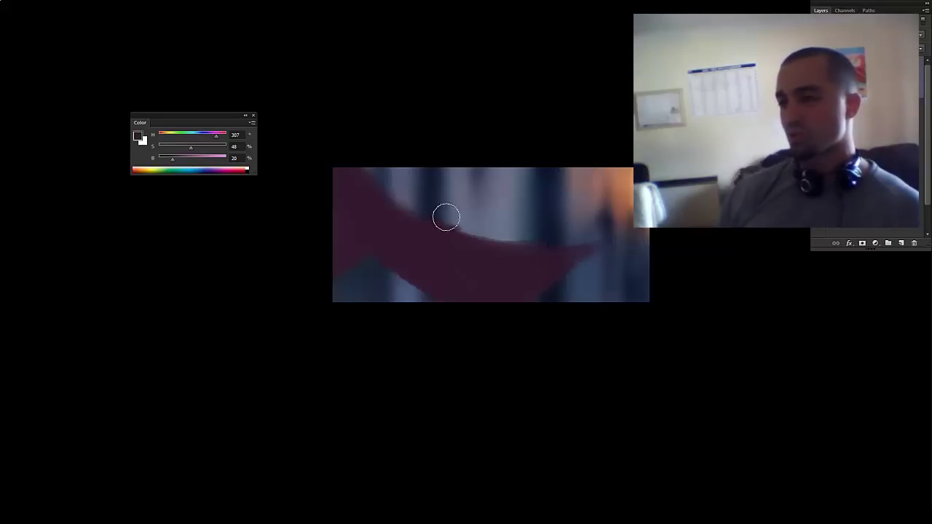
- Erase roughness along the upper curve of the maroon shape with a round eraser and enlarge the eraser near its tip
{"action": "left_click_drag", "start_coordinate": [429, 212], "coordinate": [448, 220]}
{"action": "key", "text": "b"}
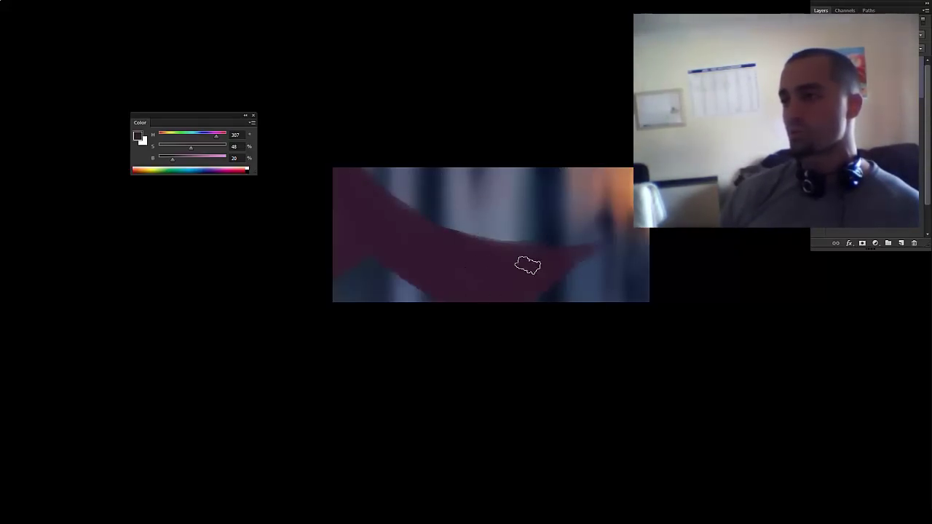
{"action": "key", "text": "comma"}
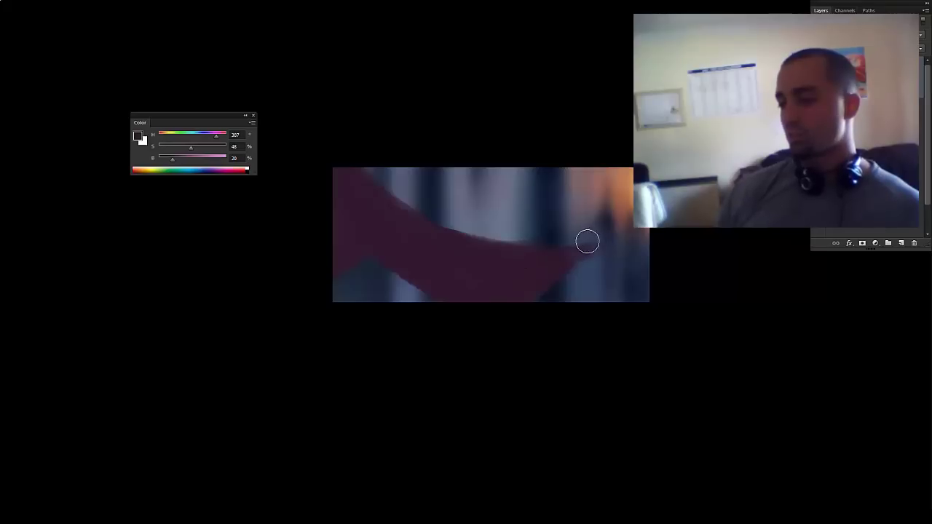
{"action": "key", "text": "bracketright"}
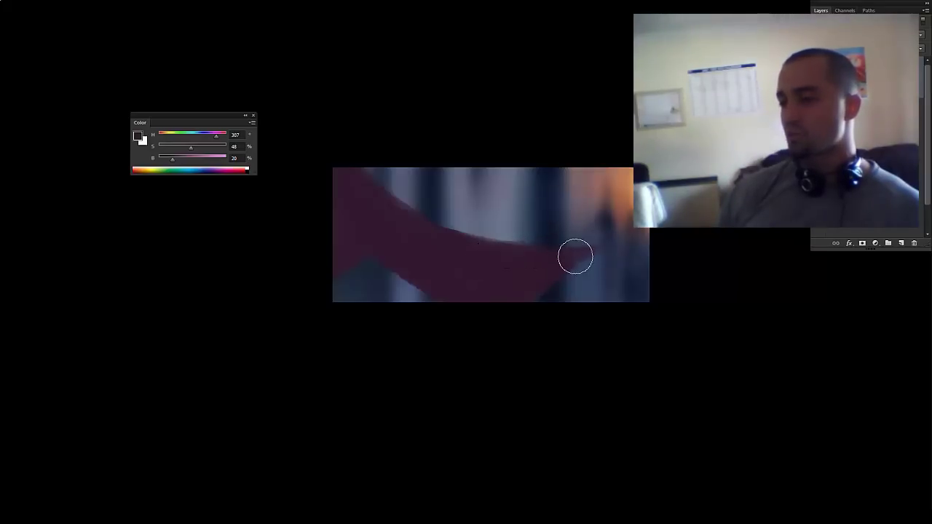
- Resample the maroon (H 312, S 51, B 20) and paint the shape's upper edge out to a sharper tip
{"action": "key", "text": "i"}
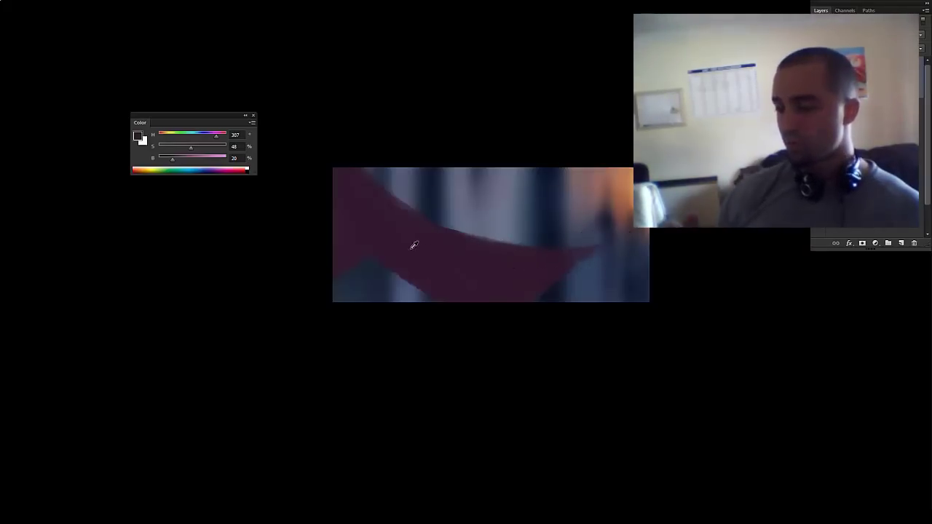
{"action": "left_click", "coordinate": [412, 247]}
{"action": "key", "text": "b"}
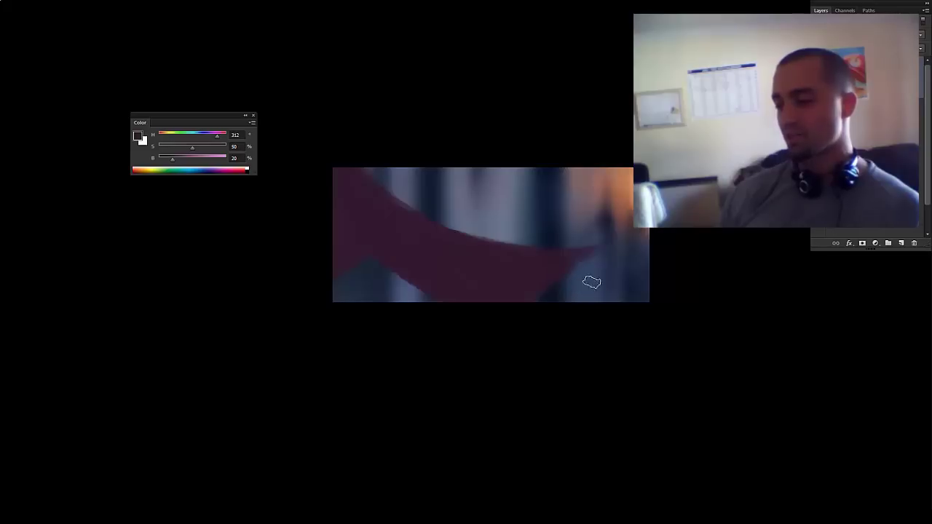
{"action": "left_click", "coordinate": [447, 252], "text": "alt"}
{"action": "mouse_move", "coordinate": [445, 230]}
{"action": "left_mouse_down"}
{"action": "mouse_move", "coordinate": [497, 250]}
{"action": "mouse_move", "coordinate": [471, 228]}
{"action": "left_mouse_up"}
{"action": "key", "text": "ctrl+z"}
{"action": "left_click_drag", "start_coordinate": [533, 251], "coordinate": [610, 245]}
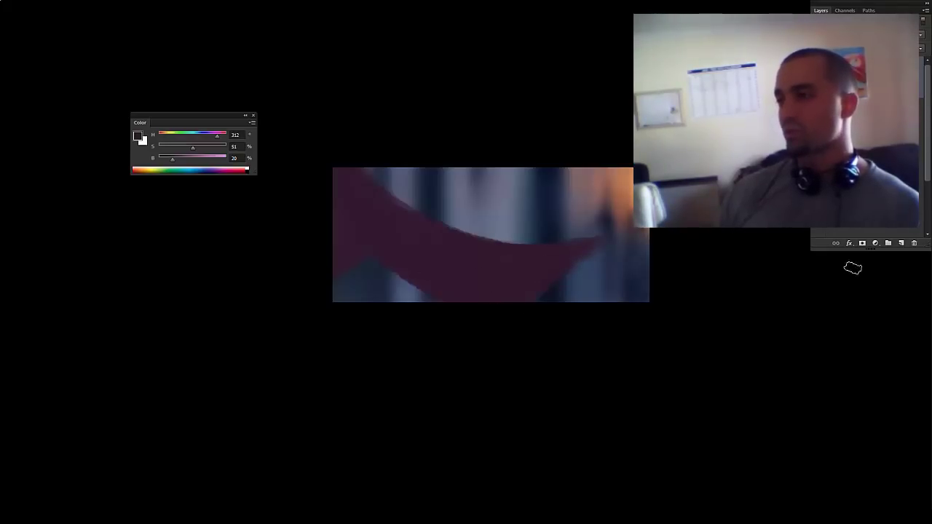
- Enlarge the layers list and fill a thin rectangular selection across the maroon shape with sampled grey-blue (H 220, S 16, B 60)
{"action": "left_click_drag", "start_coordinate": [844, 255], "coordinate": [857, 411]}
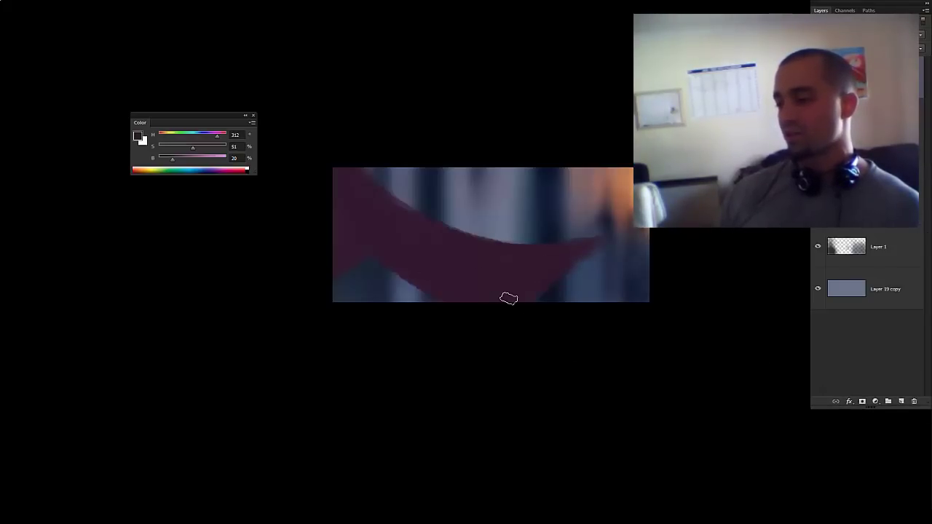
{"action": "scroll", "coordinate": [385, 276], "scroll_direction": "up", "scroll_amount": 2}
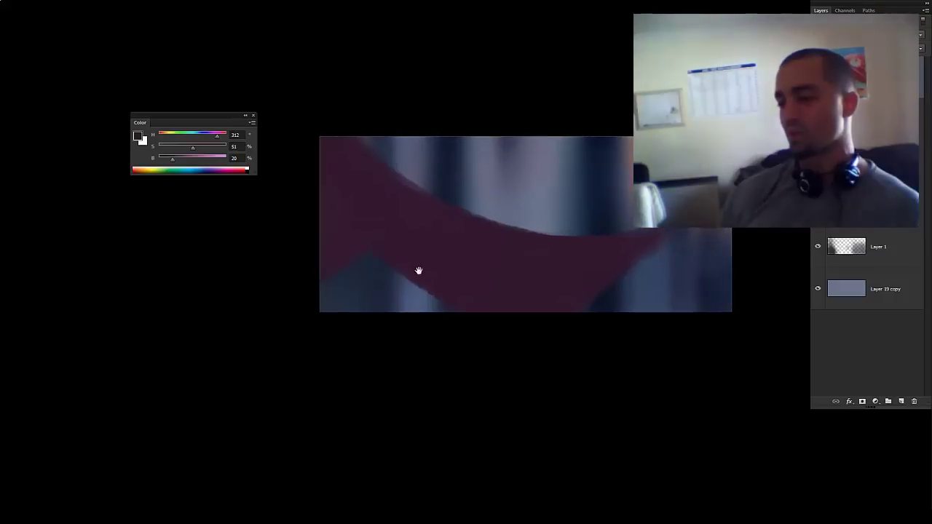
{"action": "left_click", "coordinate": [387, 309], "text": "alt"}
{"action": "mouse_move", "coordinate": [388, 308]}
{"action": "left_mouse_down"}
{"action": "mouse_move", "coordinate": [315, 279]}
{"action": "mouse_move", "coordinate": [318, 271]}
{"action": "mouse_move", "coordinate": [415, 287]}
{"action": "mouse_move", "coordinate": [407, 275]}
{"action": "left_mouse_up"}
{"action": "right_click", "coordinate": [368, 264]}
{"action": "left_click", "coordinate": [257, 388]}
{"action": "key", "text": "alt+BackSpace"}
{"action": "key", "text": "ctrl+d"}
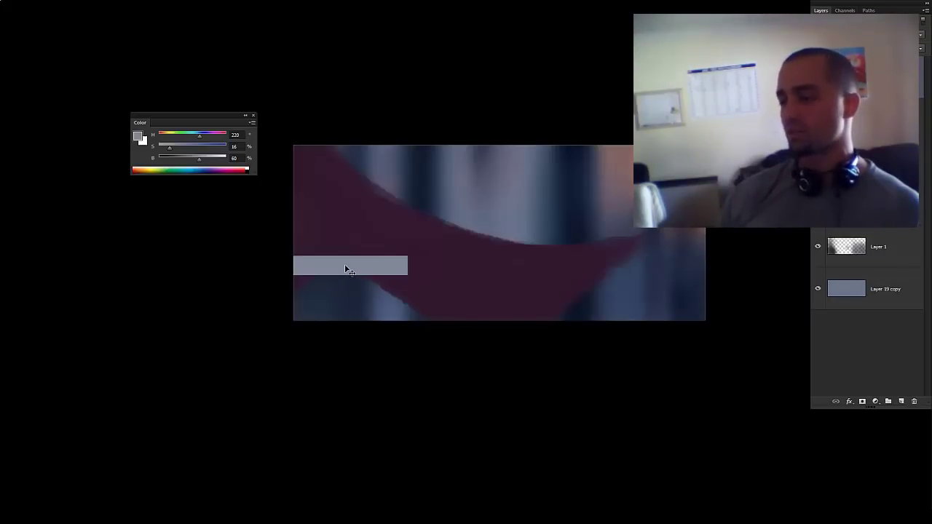
{"action": "left_click_drag", "start_coordinate": [364, 266], "coordinate": [666, 259]}
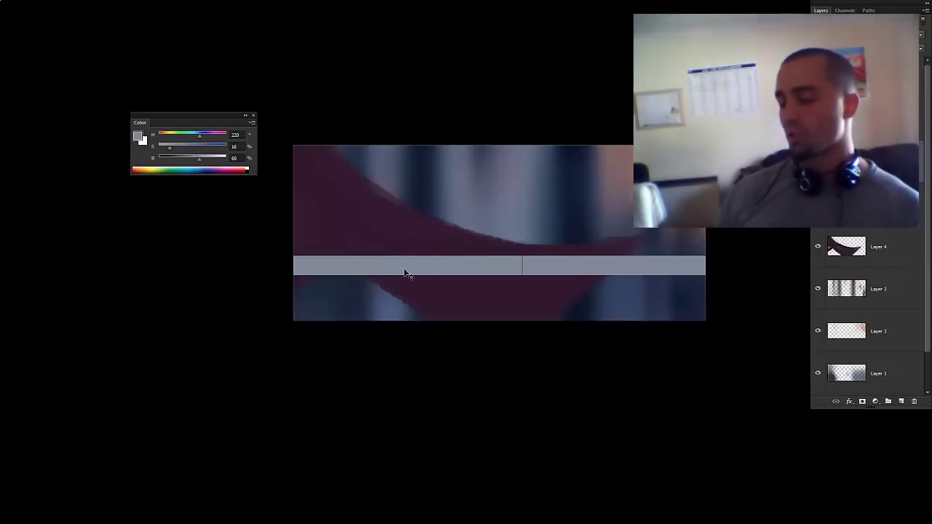
{"action": "key", "text": "ctrl+alt+z"}
{"action": "key", "text": "ctrl+alt+z"}
{"action": "key", "text": "ctrl+alt+z"}
- Build a merged row of four grey bar segments across the canvas and scale it to about 36.85 in wide and slightly thinner
{"action": "left_click_drag", "start_coordinate": [364, 270], "coordinate": [658, 268]}
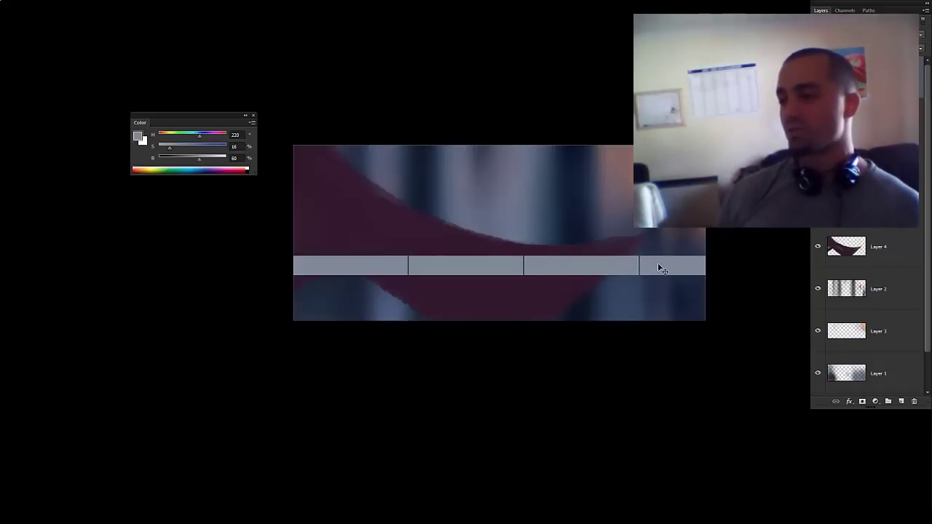
{"action": "key", "text": "ctrl+e"}
{"action": "key", "text": "ctrl+t"}
{"action": "left_click_drag", "start_coordinate": [755, 264], "coordinate": [661, 270]}
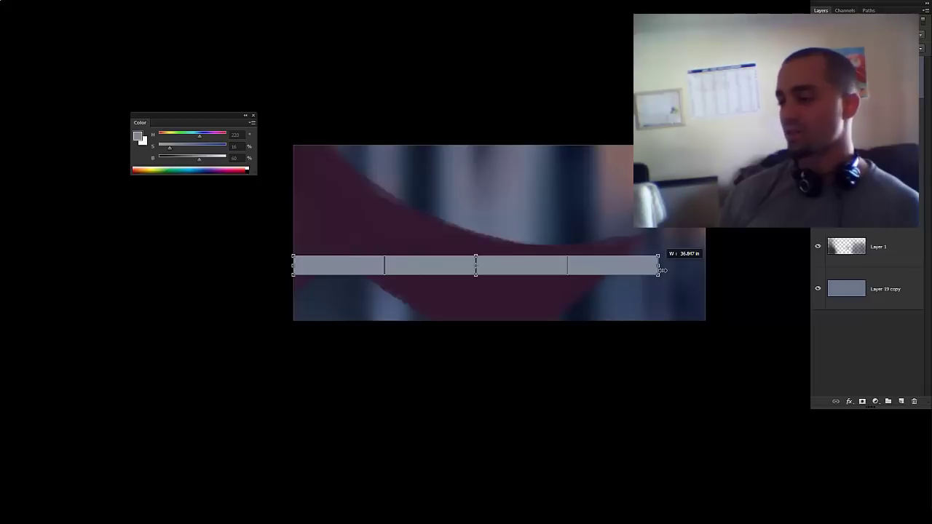
{"action": "left_click_drag", "start_coordinate": [477, 274], "coordinate": [479, 275]}
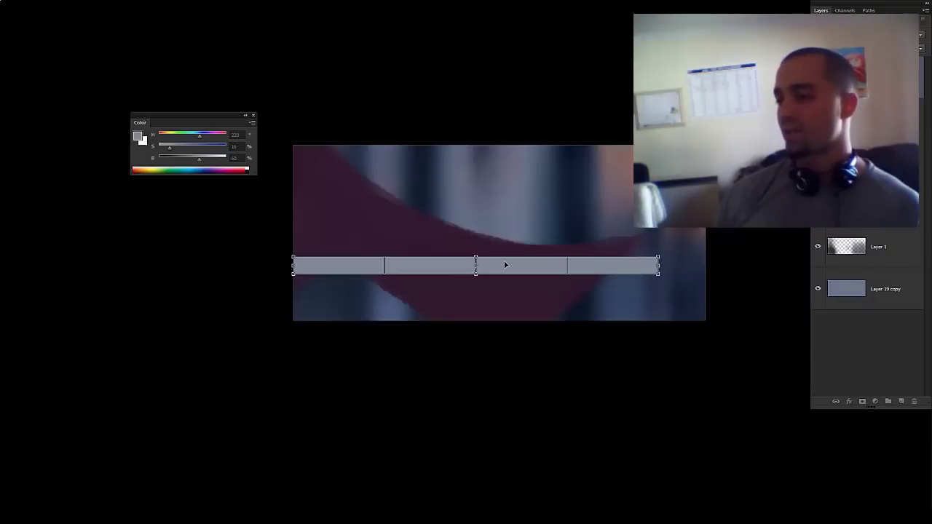
{"action": "key", "text": "Return"}
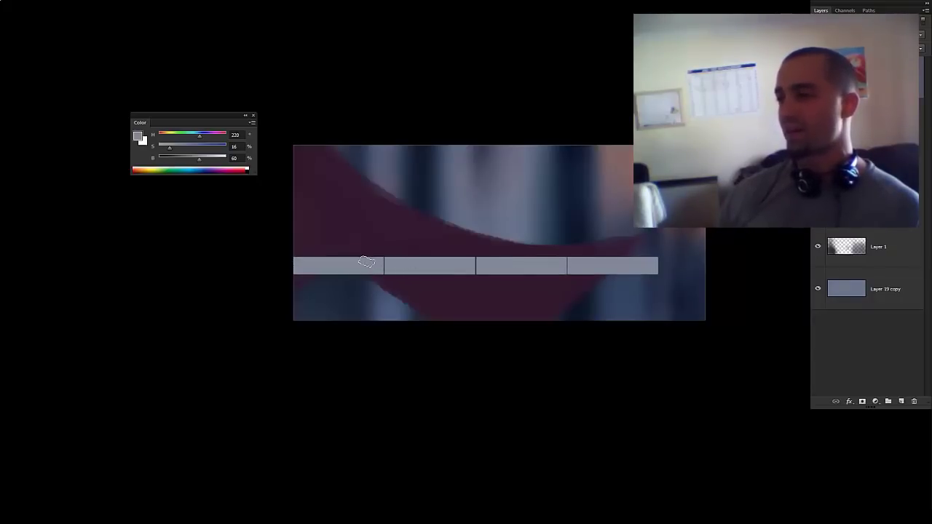
- Add a new empty layer and slightly reduce the height of the segmented bar on the layer below it
{"action": "key", "text": "ctrl+plus"}
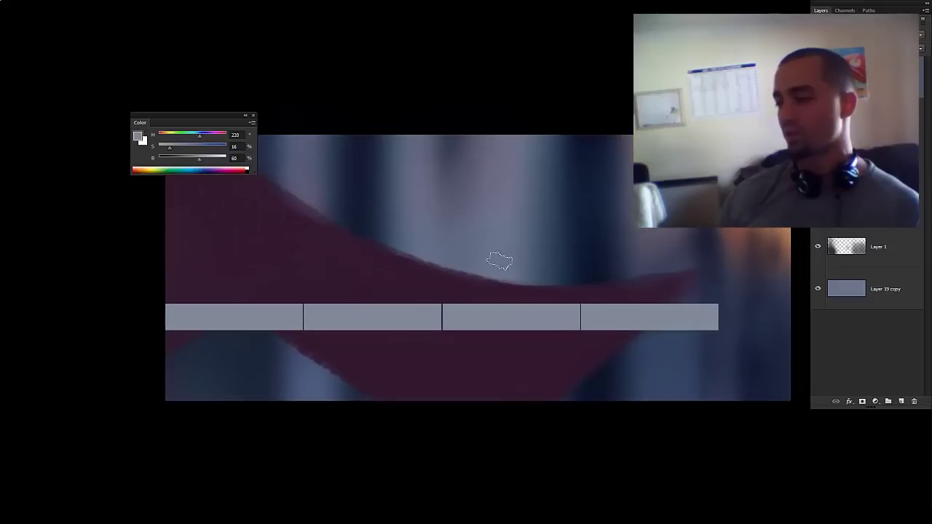
{"action": "key", "text": "ctrl+alt+shift+n"}
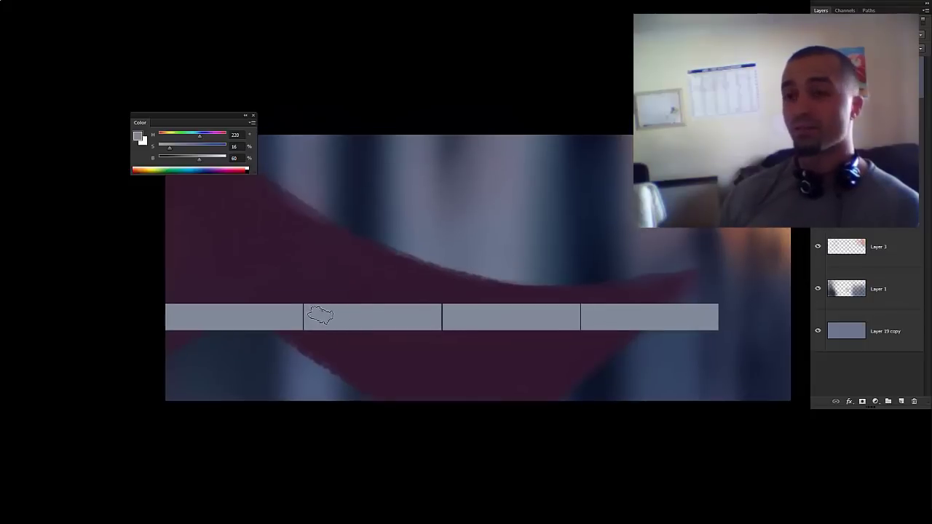
{"action": "left_click_drag", "start_coordinate": [339, 299], "coordinate": [327, 299]}
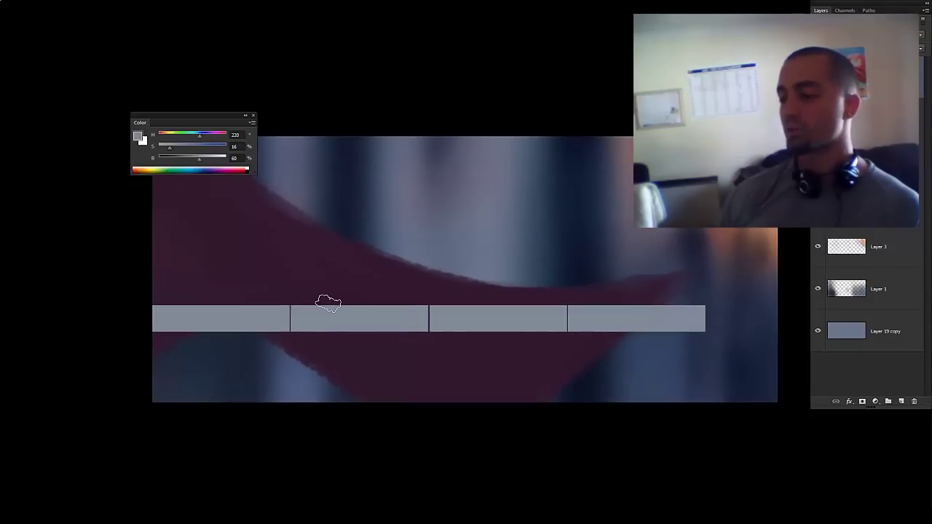
{"action": "key", "text": "ctrl+t"}
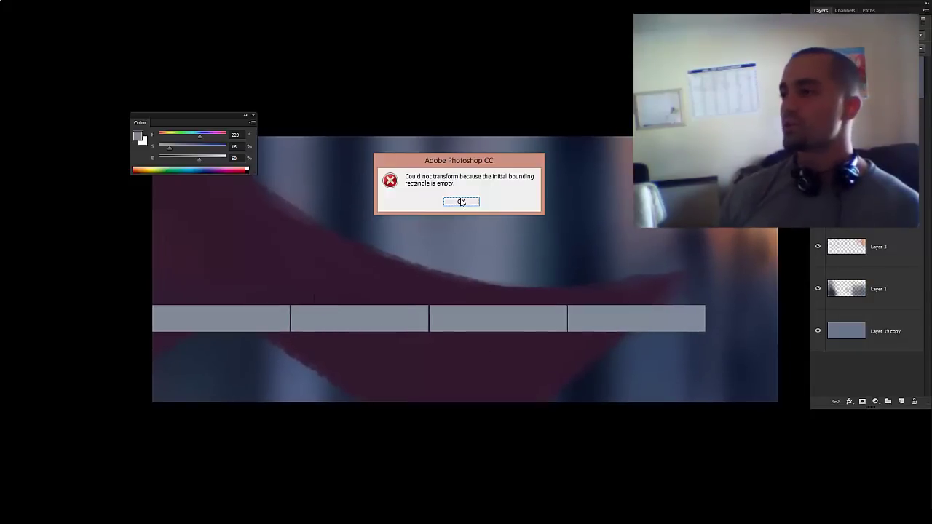
{"action": "left_click", "coordinate": [467, 202]}
{"action": "key", "text": "alt+bracketleft"}
{"action": "key", "text": "ctrl+t"}
{"action": "left_click_drag", "start_coordinate": [439, 339], "coordinate": [437, 336]}
{"action": "key", "text": "Return"}
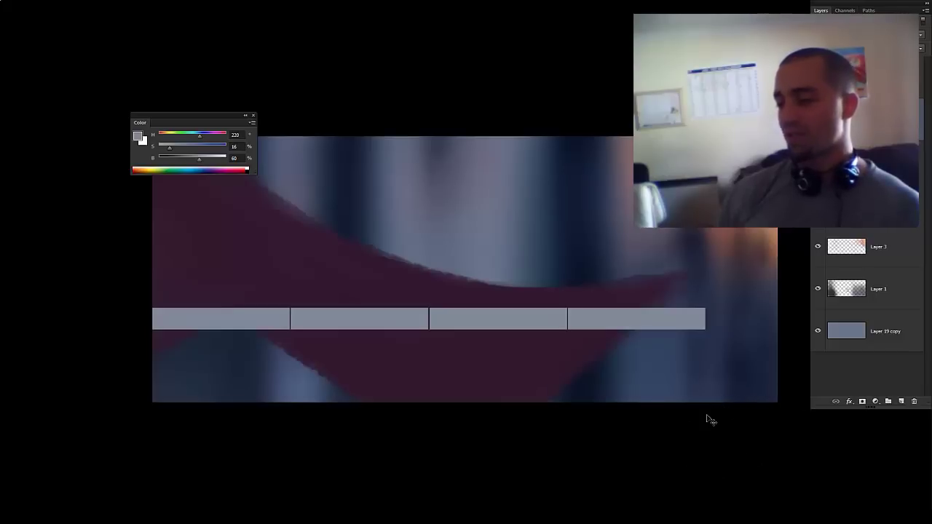
- Paint three small grey marks just above the segmented bar on a new layer
{"action": "key", "text": "b"}
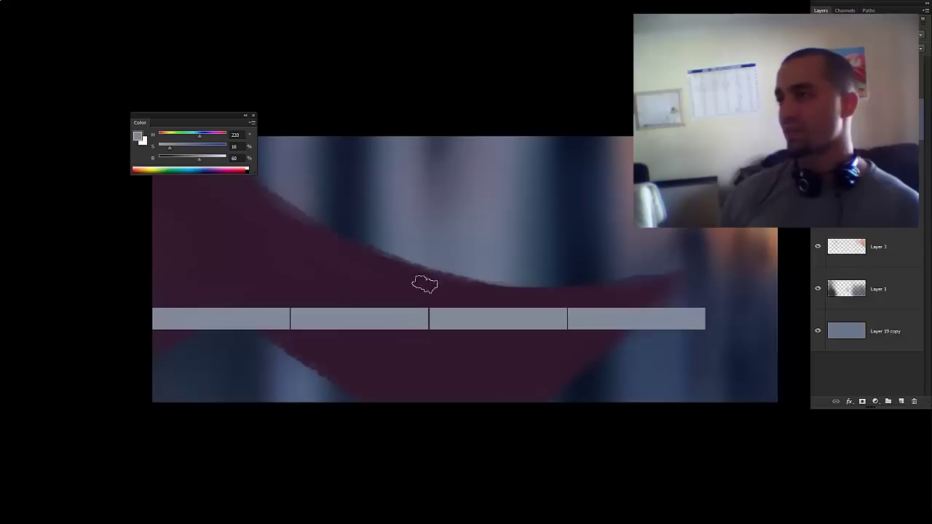
{"action": "key", "text": "ctrl+alt+shift+n"}
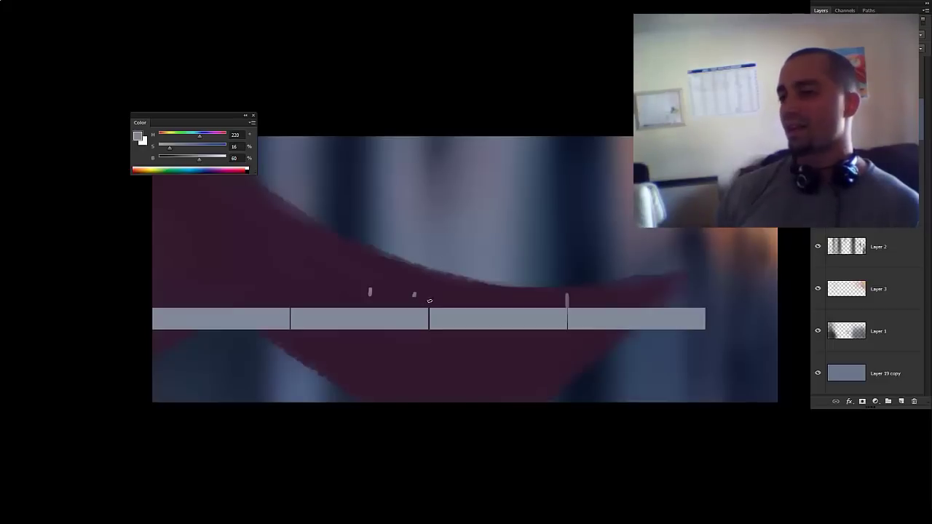
- Add another new layer and set the brush colour to a very dark maroon (H 310, S 96, B 12)
{"action": "key", "text": "ctrl+alt+shift+n"}
{"action": "left_click", "coordinate": [348, 290], "text": "alt"}
{"action": "key", "text": "n"}
{"action": "left_click", "coordinate": [288, 225]}
{"action": "key", "text": "Return"}
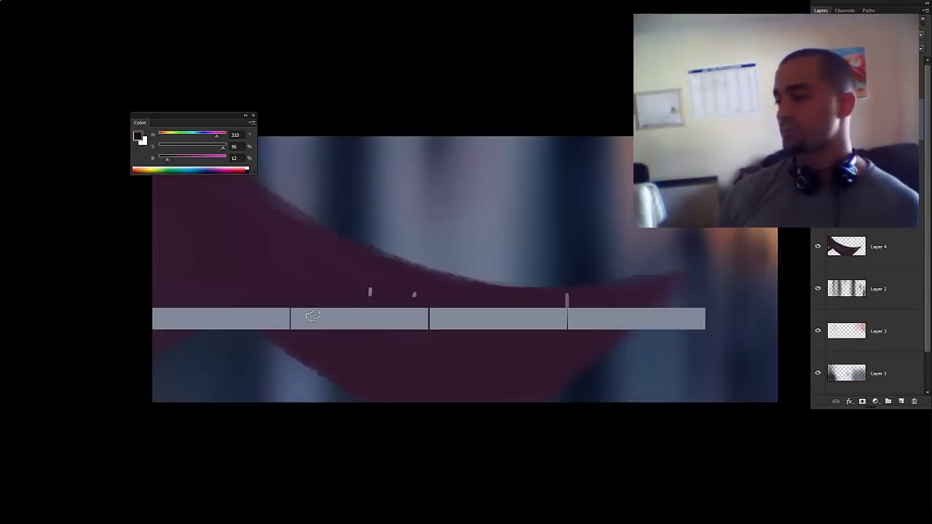
- Paint a thick red stroke (H 358, S 83, B 73) over the joint between the bar's first two segments with a round brush
{"action": "right_click", "coordinate": [305, 332]}
{"action": "double_click", "coordinate": [336, 231]}
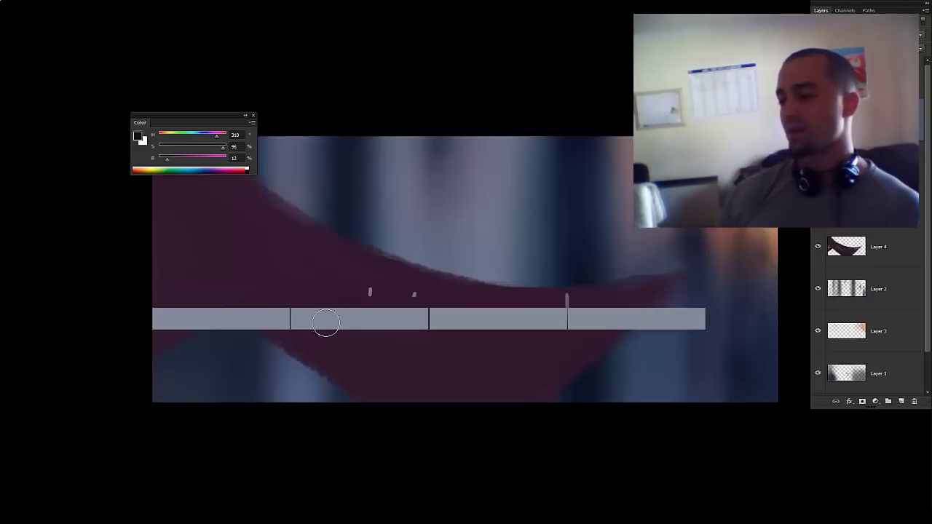
{"action": "left_click_drag", "start_coordinate": [308, 332], "coordinate": [307, 324]}
{"action": "key", "text": "ctrl+z"}
{"action": "right_click", "coordinate": [305, 323], "text": "alt+shift"}
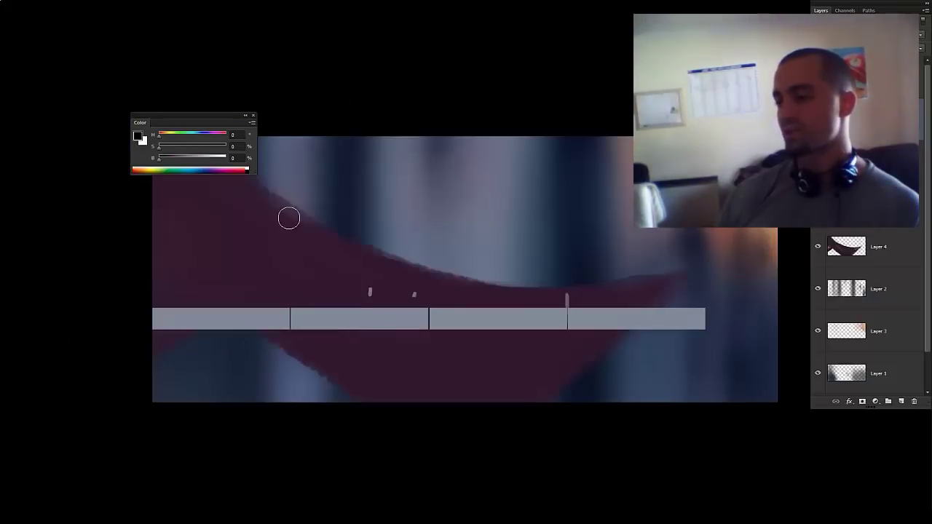
{"action": "left_click", "coordinate": [242, 171]}
{"action": "left_click", "coordinate": [244, 171]}
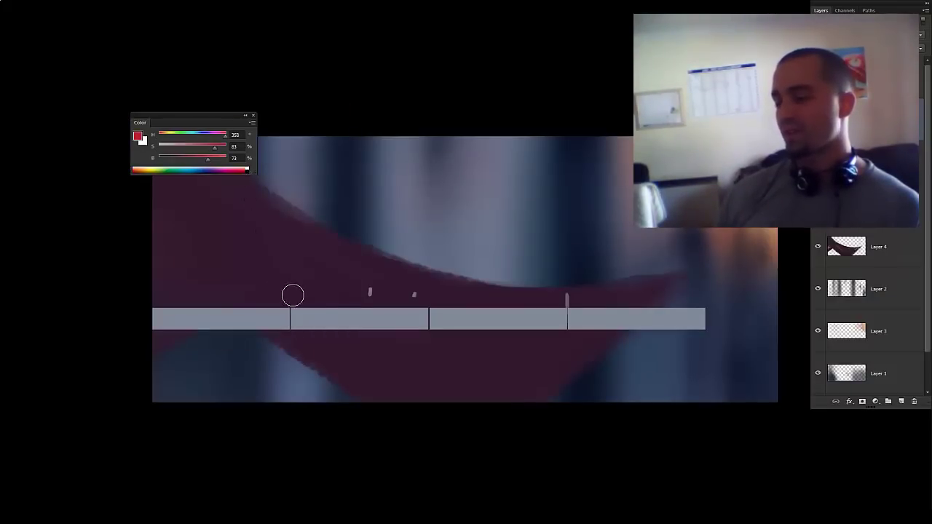
{"action": "mouse_move", "coordinate": [307, 333]}
{"action": "left_mouse_down"}
{"action": "mouse_move", "coordinate": [315, 299]}
{"action": "mouse_move", "coordinate": [307, 313]}
{"action": "left_mouse_up"}
{"action": "key", "text": "z"}
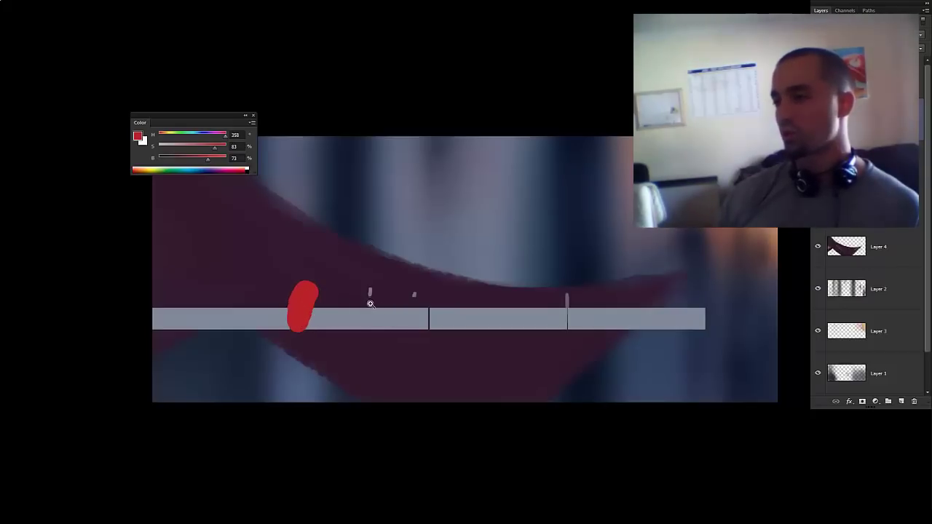
{"action": "left_click", "coordinate": [370, 304], "text": "alt"}
{"action": "left_click", "coordinate": [331, 308], "text": "alt"}
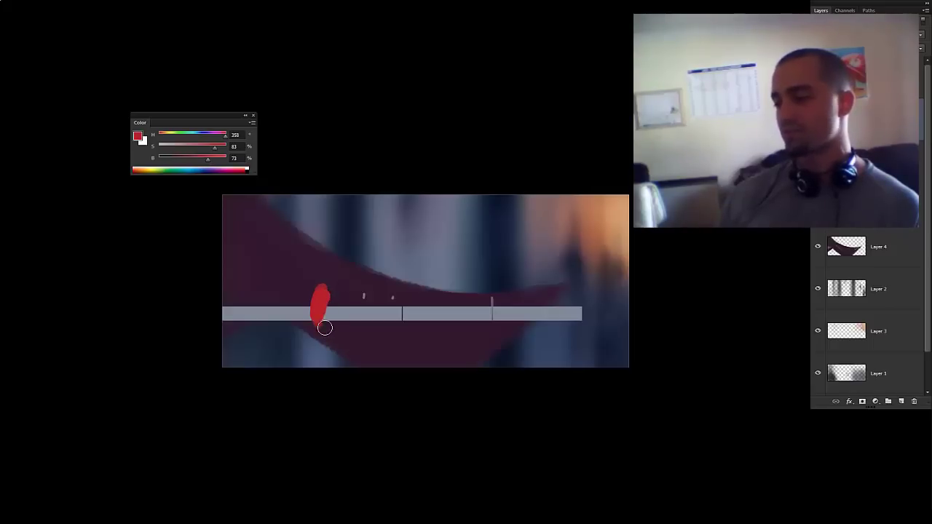
- Extend the red stroke into a solid rounded red shape over the joint between the bar's first two segments
{"action": "mouse_move", "coordinate": [329, 334]}
{"action": "left_mouse_down"}
{"action": "mouse_move", "coordinate": [333, 307]}
{"action": "mouse_move", "coordinate": [337, 319]}
{"action": "mouse_move", "coordinate": [360, 322]}
{"action": "mouse_move", "coordinate": [369, 311]}
{"action": "mouse_move", "coordinate": [361, 323]}
{"action": "mouse_move", "coordinate": [371, 311]}
{"action": "mouse_move", "coordinate": [371, 320]}
{"action": "mouse_move", "coordinate": [349, 297]}
{"action": "left_mouse_up"}
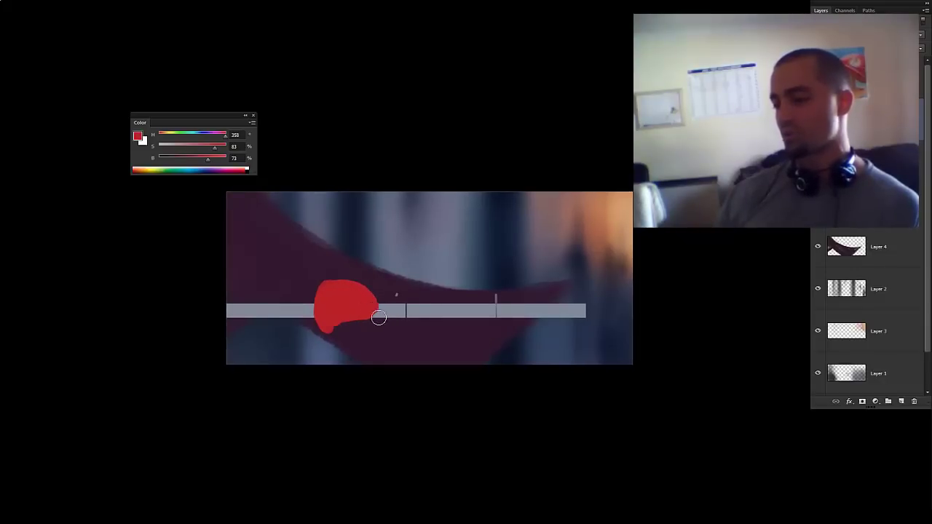
{"action": "scroll", "coordinate": [343, 296], "scroll_direction": "up", "scroll_amount": 2}
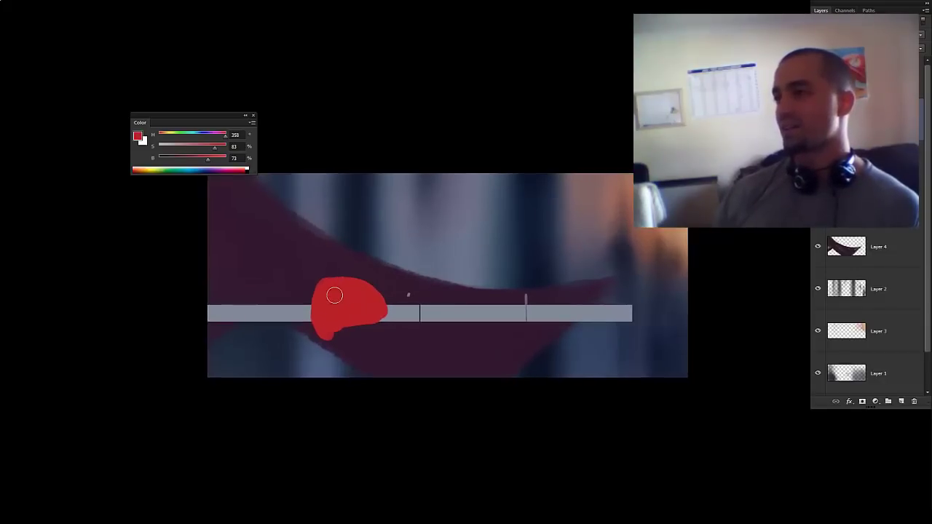
{"action": "left_click_drag", "start_coordinate": [369, 298], "coordinate": [369, 296]}
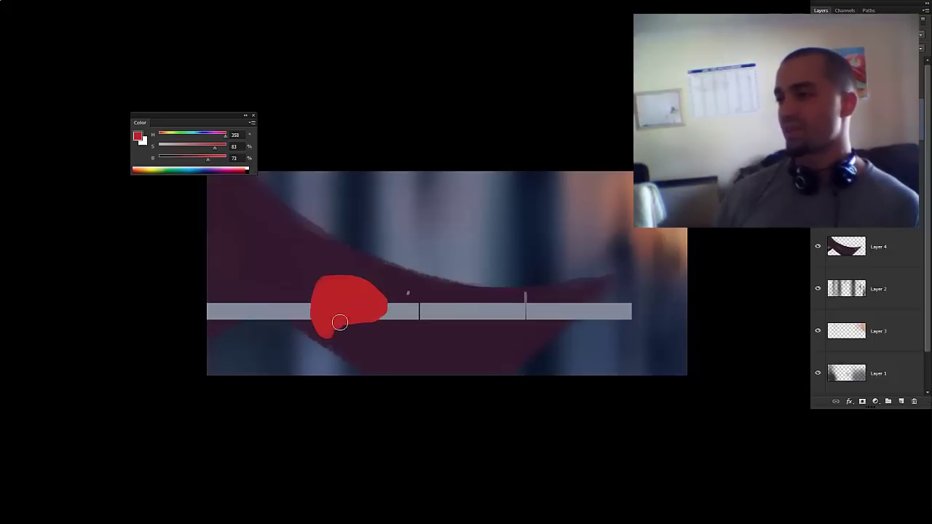
- Copy the upper half of the red shape to a new layer and flip it vertically to form a symmetrical lower half
{"action": "key", "text": "m"}
{"action": "mouse_move", "coordinate": [290, 261]}
{"action": "left_mouse_down"}
{"action": "mouse_move", "coordinate": [403, 306]}
{"action": "mouse_move", "coordinate": [365, 332]}
{"action": "mouse_move", "coordinate": [367, 321]}
{"action": "left_mouse_up"}
{"action": "key", "text": "ctrl+j"}
{"action": "key", "text": "ctrl+t"}
{"action": "right_click", "coordinate": [348, 295]}
{"action": "left_click", "coordinate": [401, 442]}
{"action": "key", "text": "Return"}
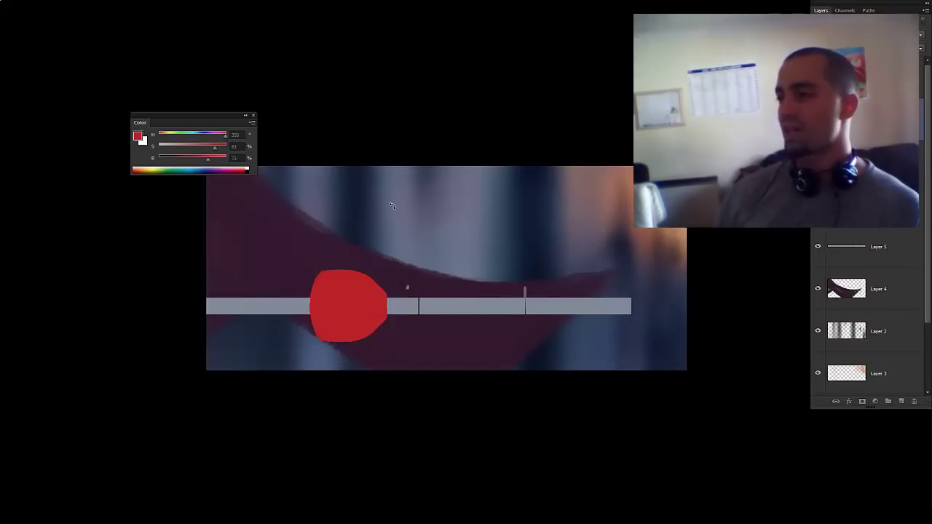
{"action": "key", "text": "ctrl+t"}
{"action": "key", "text": "Return"}
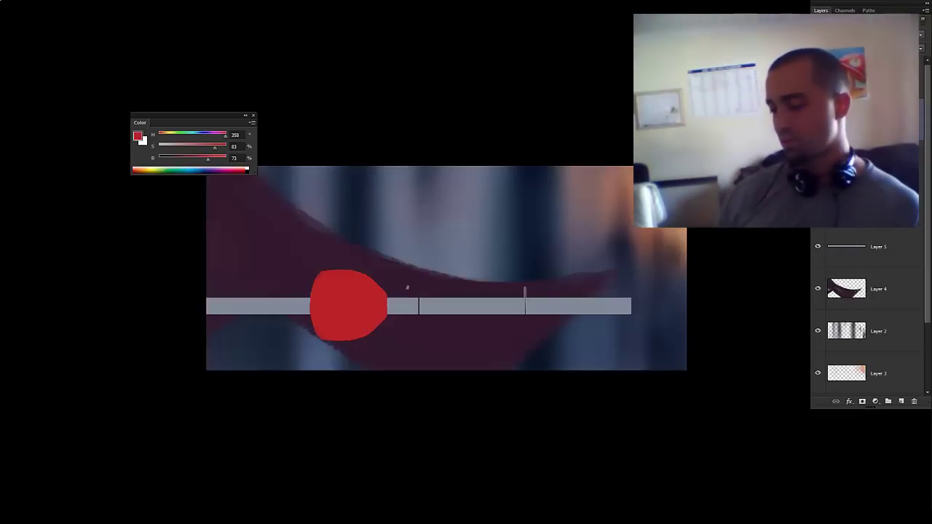
- Build a second red shape over the far end of the bar from copies of the first, flipping one vertically
{"action": "left_click_drag", "start_coordinate": [427, 204], "coordinate": [445, 216]}
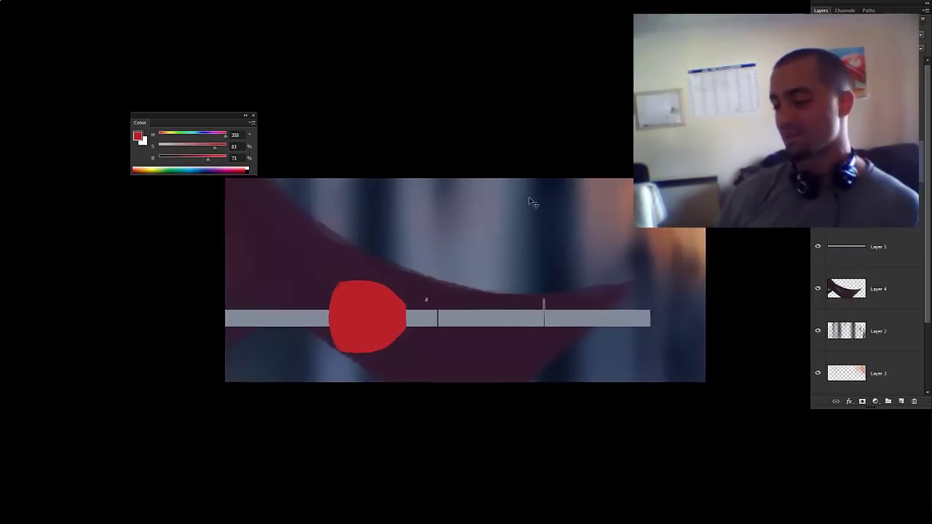
{"action": "mouse_move", "coordinate": [380, 291]}
{"action": "left_mouse_down"}
{"action": "mouse_move", "coordinate": [641, 291]}
{"action": "mouse_move", "coordinate": [588, 301]}
{"action": "mouse_move", "coordinate": [615, 301]}
{"action": "left_mouse_up"}
{"action": "key", "text": "ctrl+j"}
{"action": "key", "text": "ctrl+t"}
{"action": "right_click", "coordinate": [624, 304]}
{"action": "left_click", "coordinate": [671, 448]}
{"action": "key", "text": "Return"}
{"action": "key", "text": "bracketleft"}
{"action": "key", "text": "bracketleft"}
{"action": "key", "text": "bracketleft"}
{"action": "key", "text": "bracketleft"}
{"action": "key", "text": "bracketleft"}
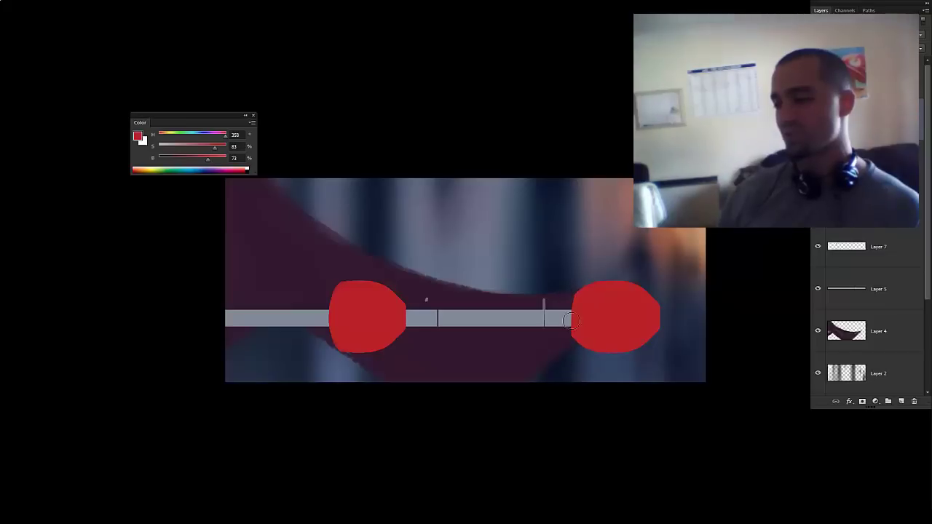
- Merge the copies of the second red shape into one layer and enlarge it slightly with Free Transform
{"action": "key", "text": "ctrl+t"}
{"action": "key", "text": "Escape"}
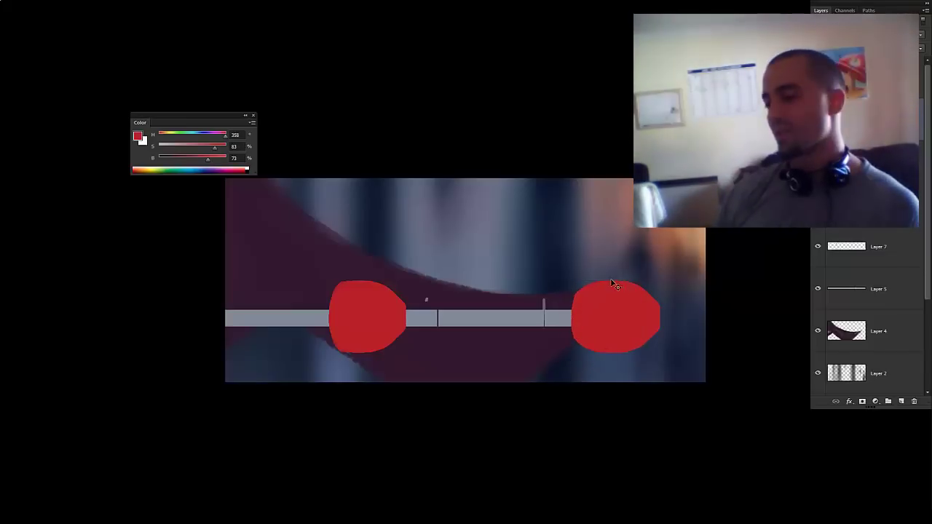
{"action": "key", "text": "ctrl+e"}
{"action": "key", "text": "ctrl+t"}
{"action": "left_click_drag", "start_coordinate": [616, 281], "coordinate": [620, 273]}
{"action": "scroll", "coordinate": [620, 292], "scroll_direction": "down", "scroll_amount": 1}
{"action": "key", "text": "Return"}
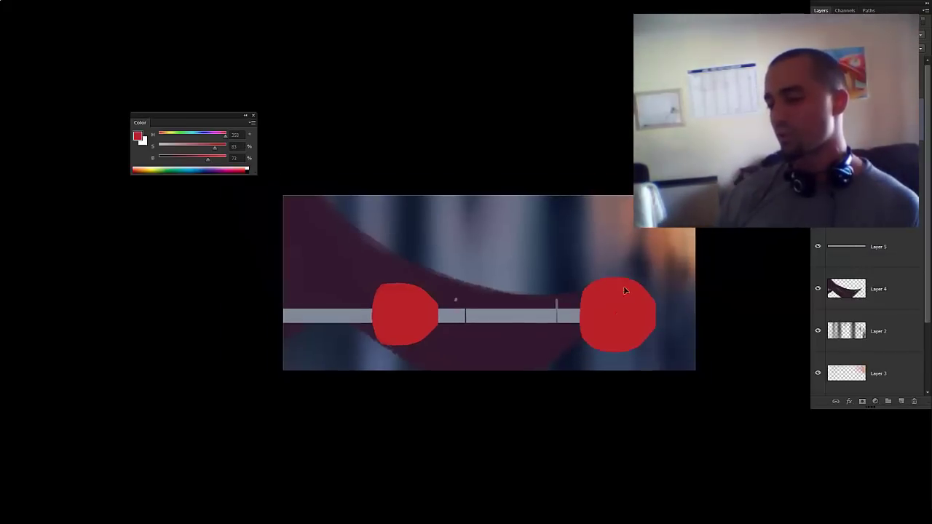
{"action": "left_click_drag", "start_coordinate": [663, 318], "coordinate": [664, 318]}
{"action": "key", "text": "Return"}
- Select the first red shape's layer and slightly increase the shape's height with Free Transform
{"action": "key", "text": "alt+bracketleft"}
{"action": "key", "text": "ctrl+t"}
{"action": "left_click_drag", "start_coordinate": [408, 284], "coordinate": [415, 261]}
{"action": "scroll", "coordinate": [408, 293], "scroll_direction": "up", "scroll_amount": 2}
{"action": "scroll", "coordinate": [563, 307], "scroll_direction": "down", "scroll_amount": 3}
{"action": "left_click_drag", "start_coordinate": [537, 333], "coordinate": [398, 325]}
{"action": "key", "text": "Return"}
{"action": "scroll", "coordinate": [583, 295], "scroll_direction": "up", "scroll_amount": 2}
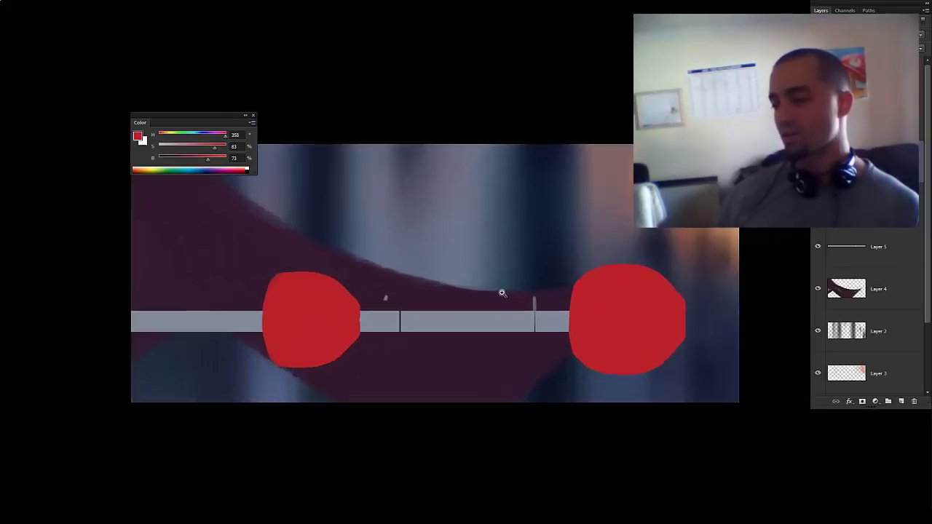
- On a new layer, fill a wide rectangle between the red shapes with the bar's grey (H 220, S 16, B 60) and place it behind them
{"action": "key", "text": "ctrl+shift+alt+n"}
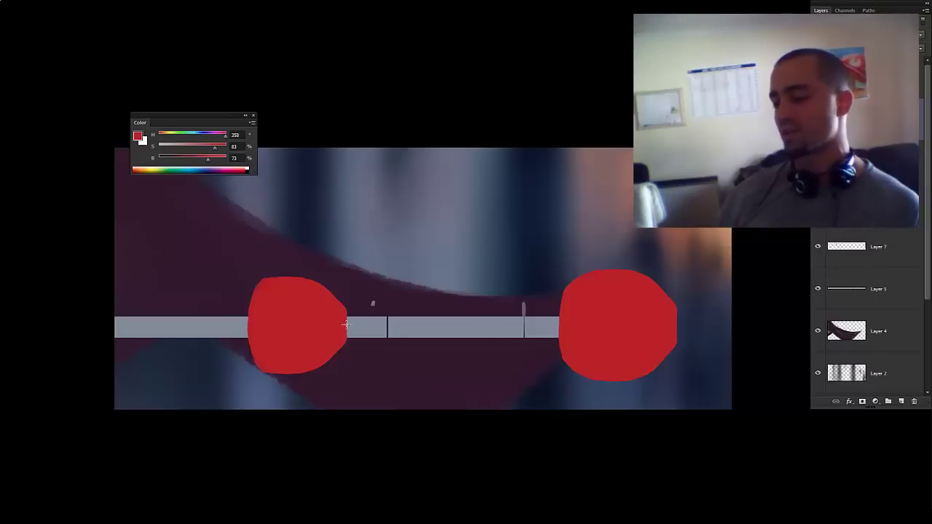
{"action": "left_click_drag", "start_coordinate": [343, 301], "coordinate": [578, 351]}
{"action": "left_click", "coordinate": [450, 337]}
{"action": "key", "text": "alt+BackSpace"}
{"action": "key", "text": "ctrl+d"}
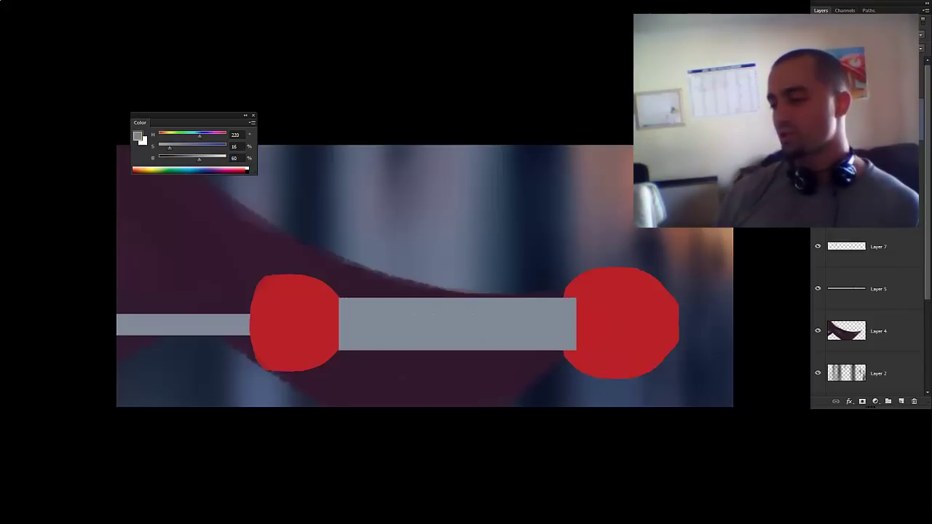
{"action": "left_click_drag", "start_coordinate": [844, 243], "coordinate": [843, 226]}
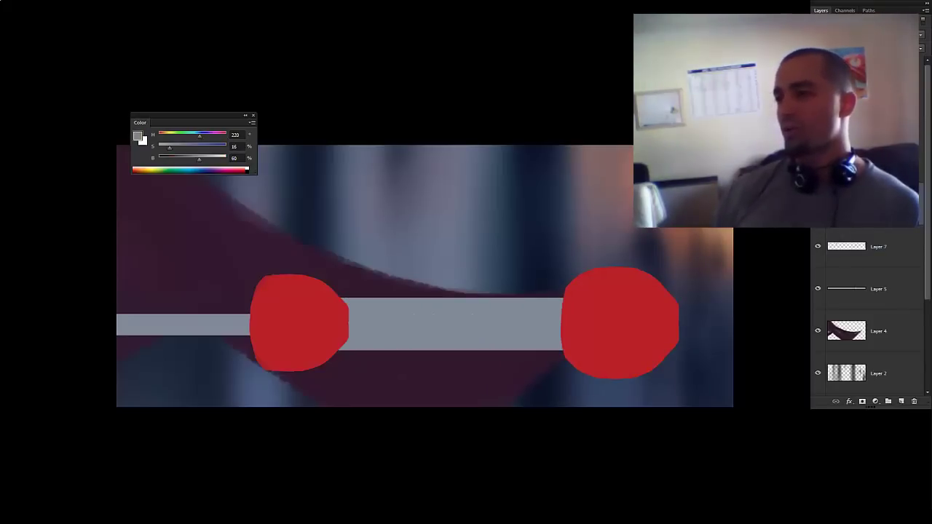
- Flip the canvas horizontally and enlarge the brush
{"action": "scroll", "coordinate": [495, 299], "scroll_direction": "down", "scroll_amount": 1}
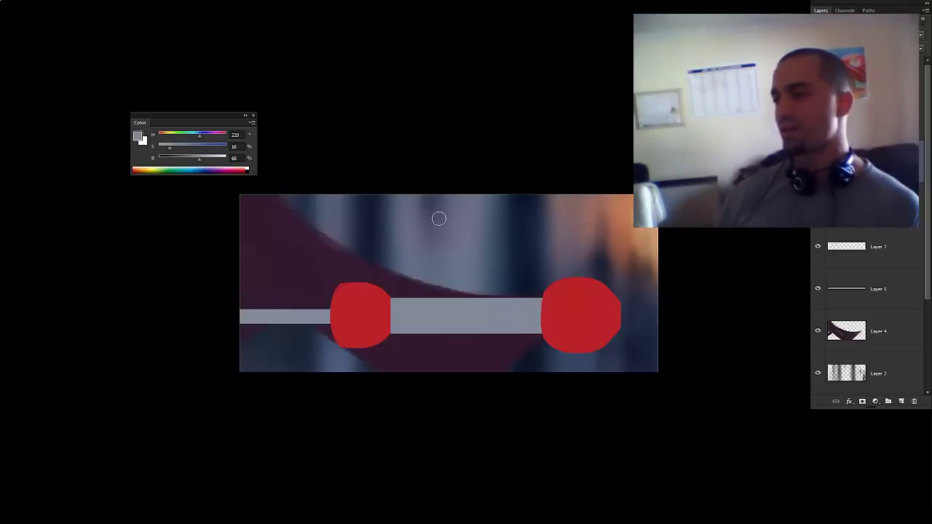
{"action": "key", "text": "h"}
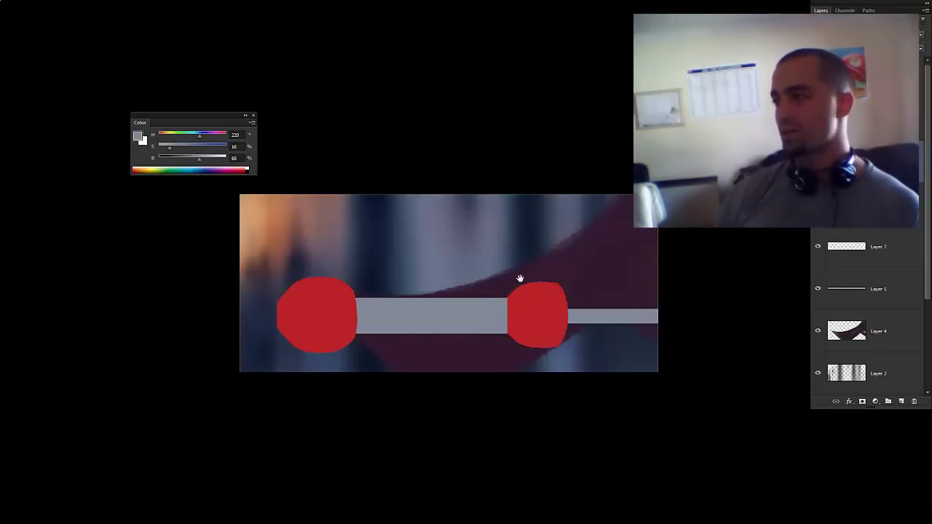
{"action": "scroll", "coordinate": [525, 281], "scroll_direction": "up", "scroll_amount": 1}
{"action": "key", "text": "bracketright"}
{"action": "key", "text": "bracketright"}
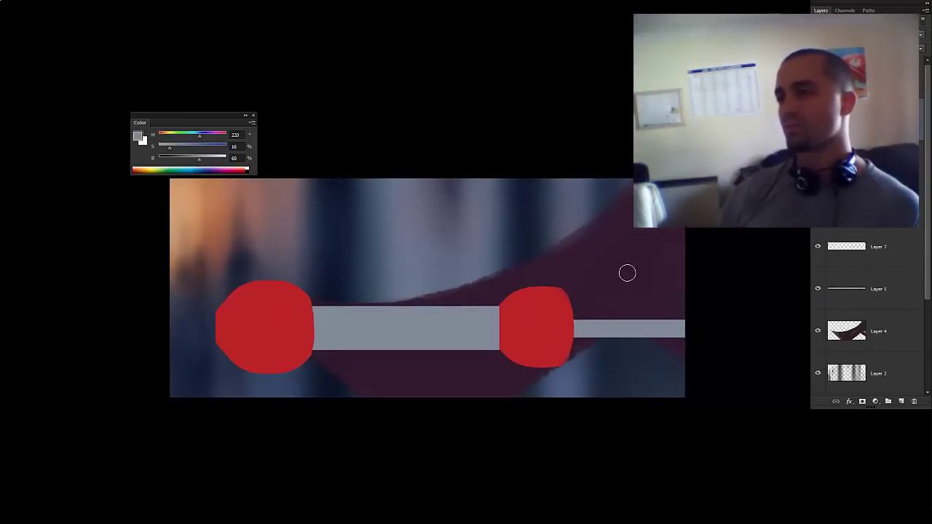
- Nudge the thin grey bar up slightly and fine-tune the smaller red shape with Free Transform
{"action": "left_click", "coordinate": [640, 336], "text": "ctrl"}
{"action": "left_click_drag", "start_coordinate": [641, 335], "coordinate": [644, 333]}
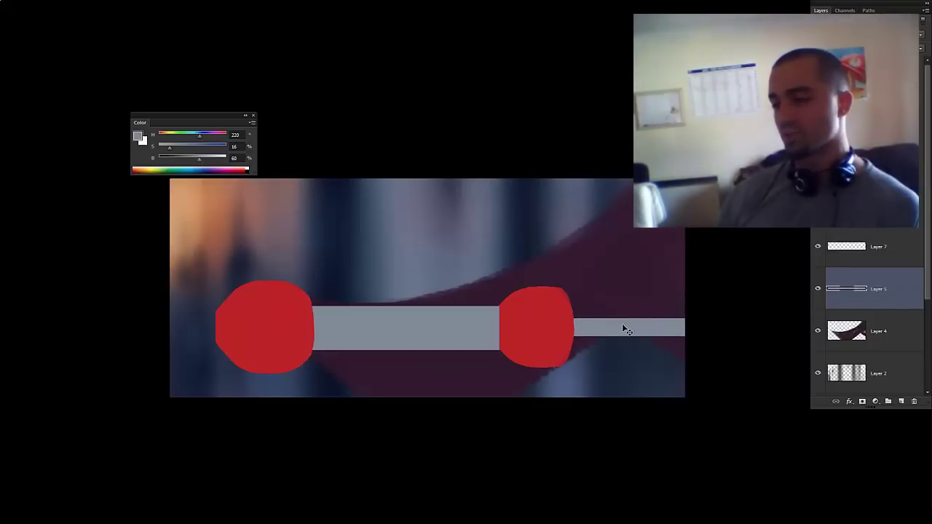
{"action": "left_click", "coordinate": [557, 332], "text": "ctrl"}
{"action": "key", "text": "ctrl+t"}
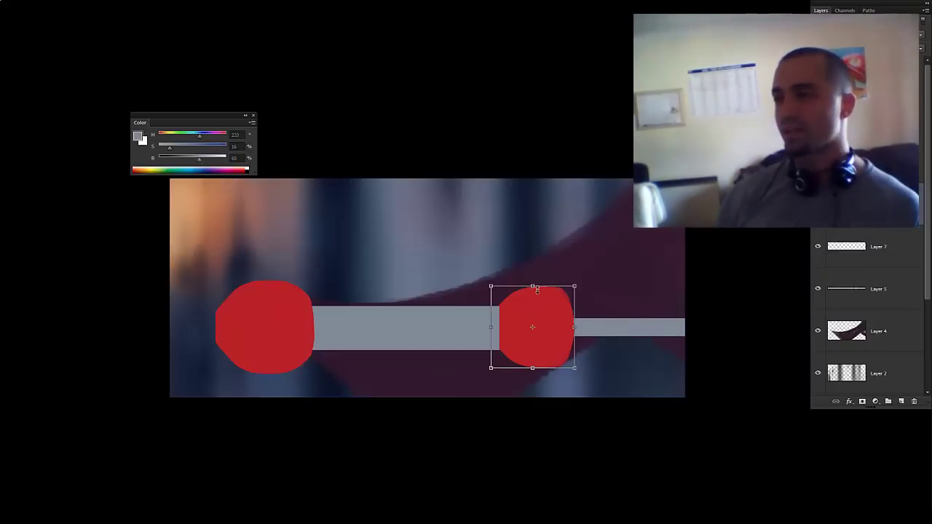
{"action": "left_click", "coordinate": [549, 317]}
{"action": "left_click_drag", "start_coordinate": [472, 337], "coordinate": [463, 335]}
{"action": "key", "text": "Return"}
- Sample the red (H 358, S 83, B 73) and fill out the smaller shape's corners beside the thin bar with a small round brush
{"action": "left_click_drag", "start_coordinate": [556, 371], "coordinate": [576, 308]}
{"action": "left_click", "coordinate": [517, 313], "text": "alt"}
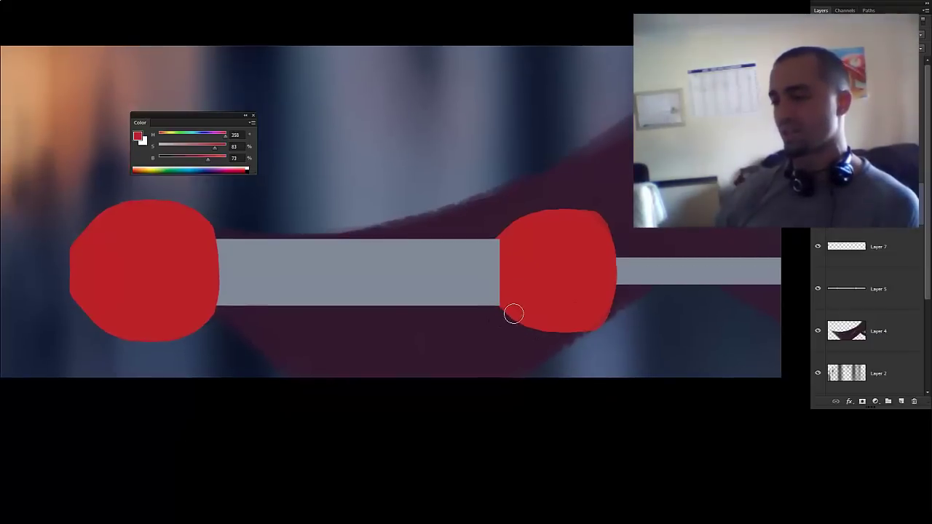
{"action": "left_click_drag", "start_coordinate": [530, 286], "coordinate": [532, 293]}
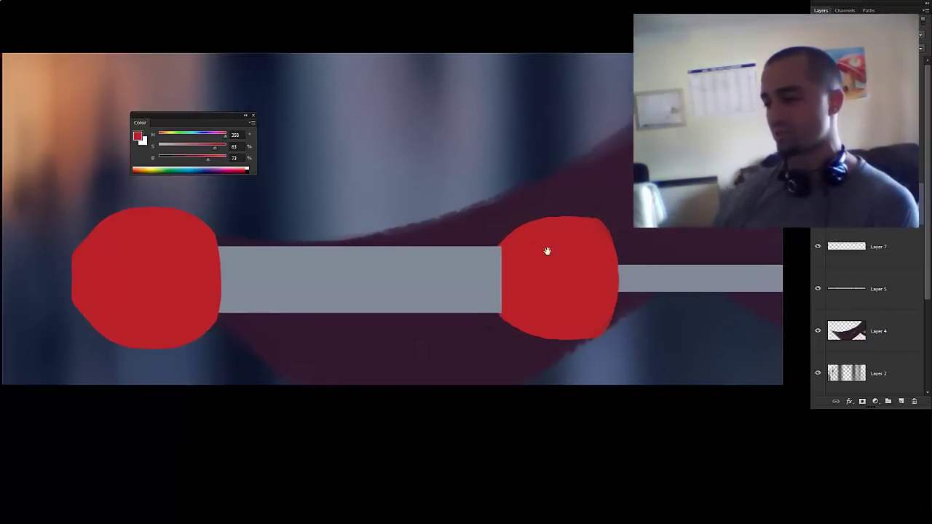
{"action": "left_click_drag", "start_coordinate": [538, 249], "coordinate": [525, 253]}
{"action": "key", "text": "bracketright"}
{"action": "key", "text": "bracketleft"}
{"action": "key", "text": "bracketleft"}
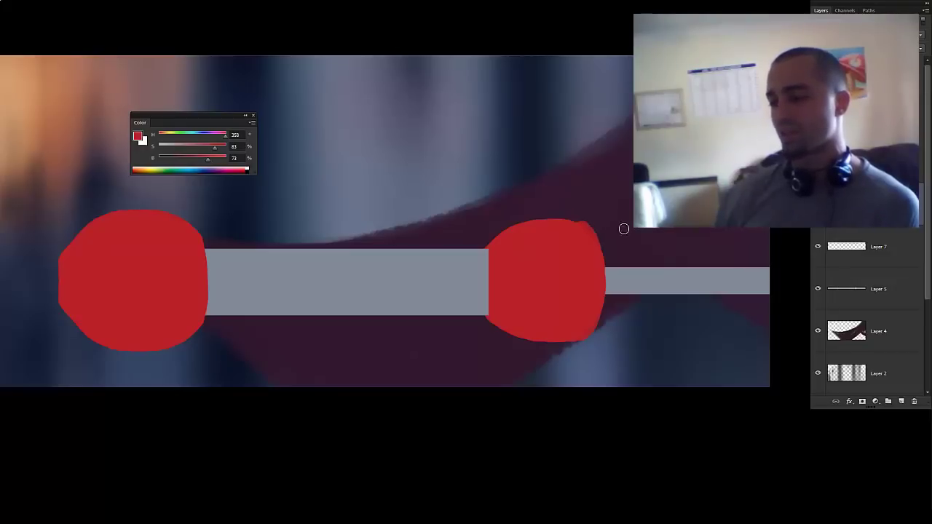
{"action": "scroll", "coordinate": [617, 229], "scroll_direction": "up", "scroll_amount": 1}
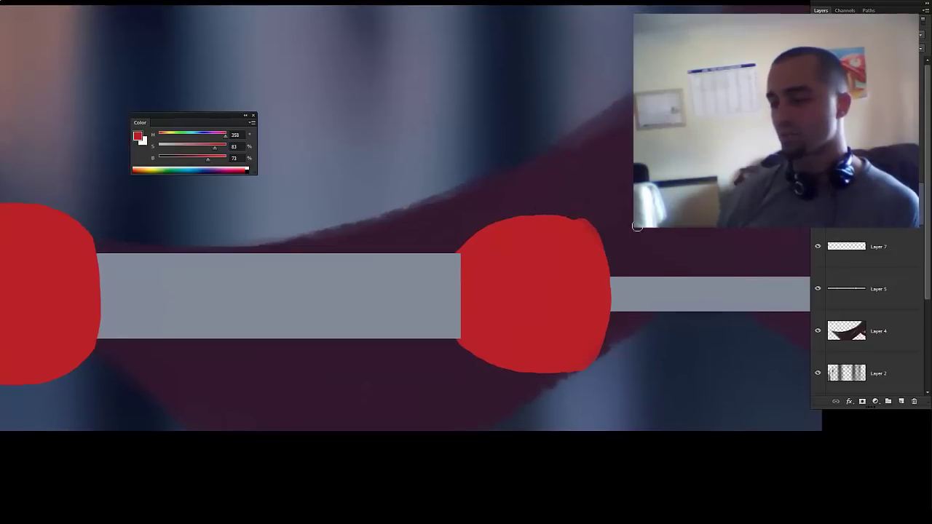
{"action": "scroll", "coordinate": [639, 227], "scroll_direction": "down", "scroll_amount": 4}
{"action": "scroll", "coordinate": [633, 303], "scroll_direction": "left", "scroll_amount": 1}
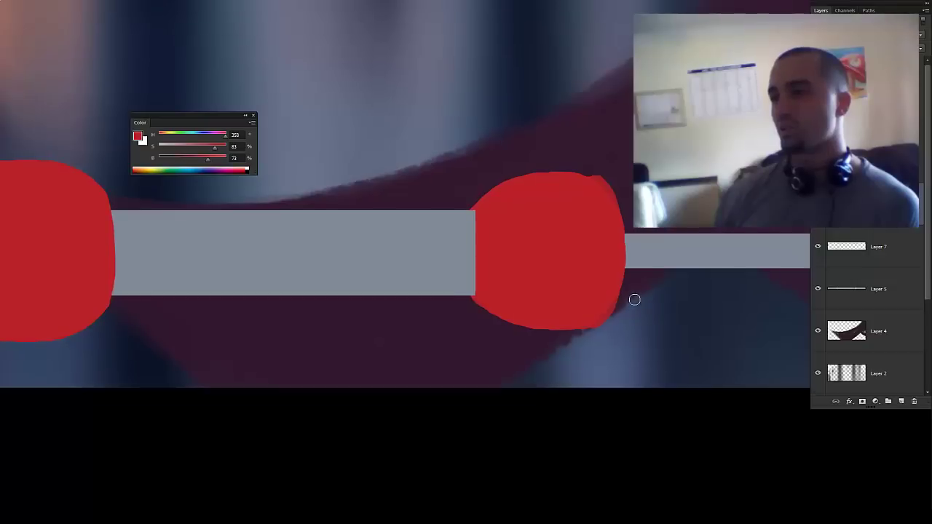
{"action": "scroll", "coordinate": [859, 263], "scroll_direction": "up", "scroll_amount": 2}
{"action": "scroll", "coordinate": [863, 292], "scroll_direction": "down", "scroll_amount": 2}
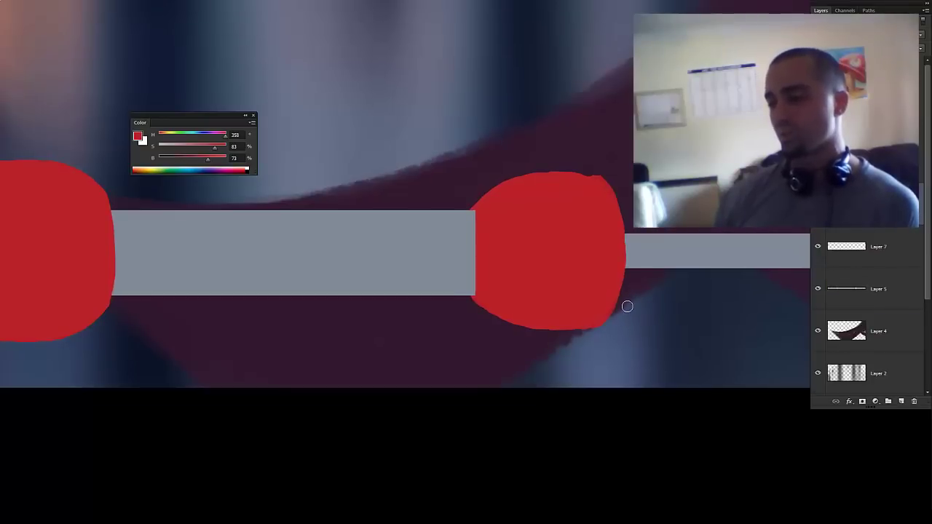
{"action": "scroll", "coordinate": [606, 342], "scroll_direction": "left", "scroll_amount": 1}
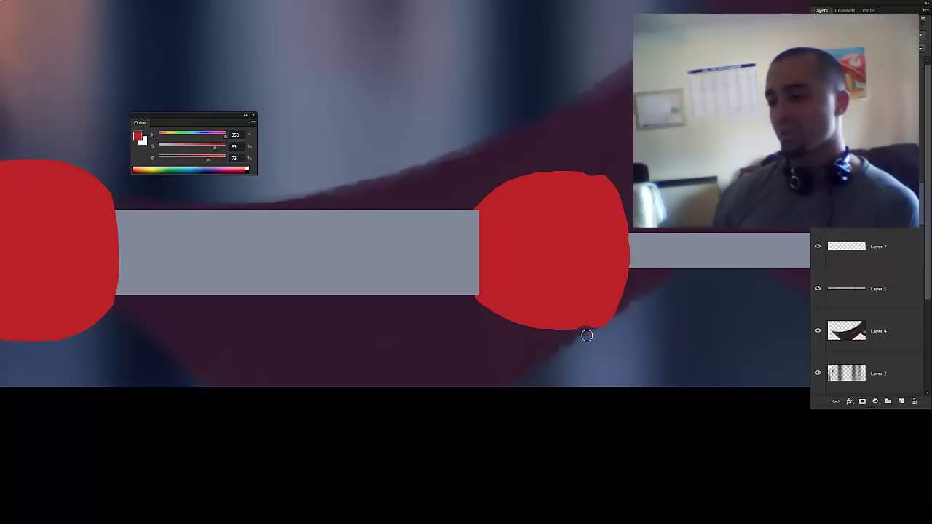
- Rotate the canvas view to round off the larger red shape's outer edge in red, and return the view to level
{"action": "left_click_drag", "start_coordinate": [551, 339], "coordinate": [529, 330]}
{"action": "key", "text": "r"}
{"action": "left_click_drag", "start_coordinate": [577, 324], "coordinate": [614, 296]}
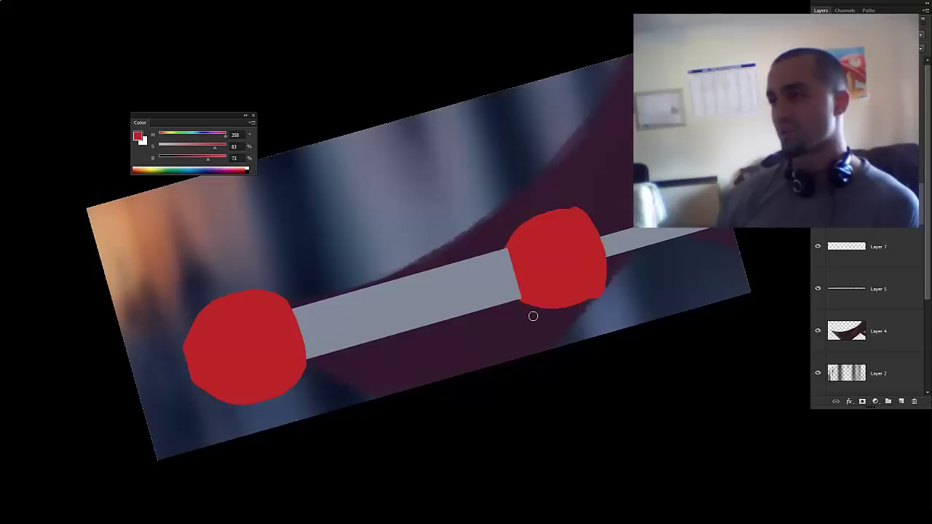
{"action": "left_click_drag", "start_coordinate": [557, 320], "coordinate": [564, 326]}
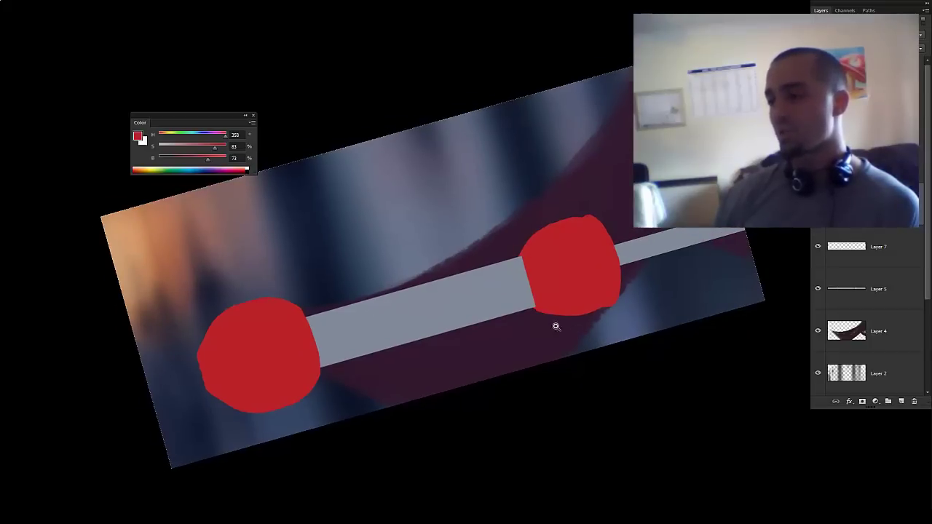
{"action": "scroll", "coordinate": [555, 324], "scroll_direction": "up", "scroll_amount": 2}
{"action": "scroll", "coordinate": [653, 336], "scroll_direction": "down", "scroll_amount": 3}
{"action": "key", "text": "r"}
{"action": "left_click_drag", "start_coordinate": [714, 297], "coordinate": [713, 321]}
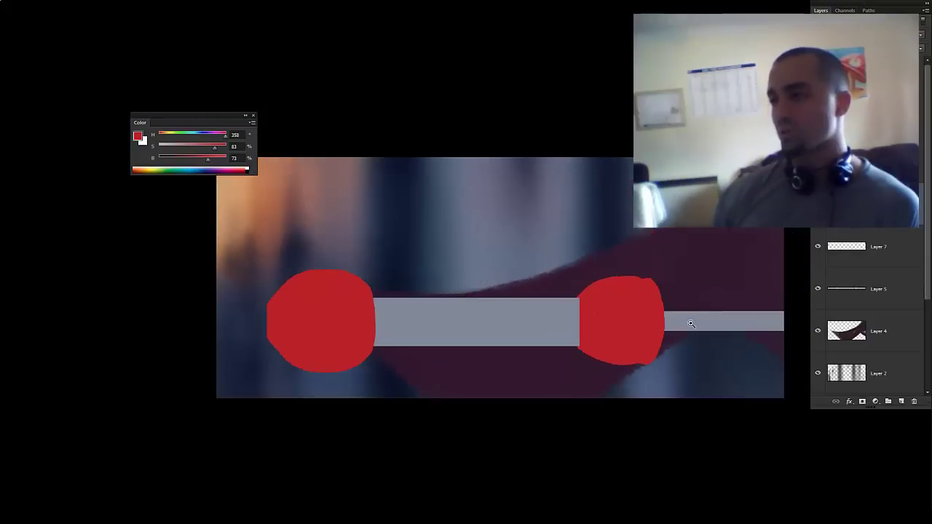
{"action": "scroll", "coordinate": [686, 323], "scroll_direction": "down", "scroll_amount": 1}
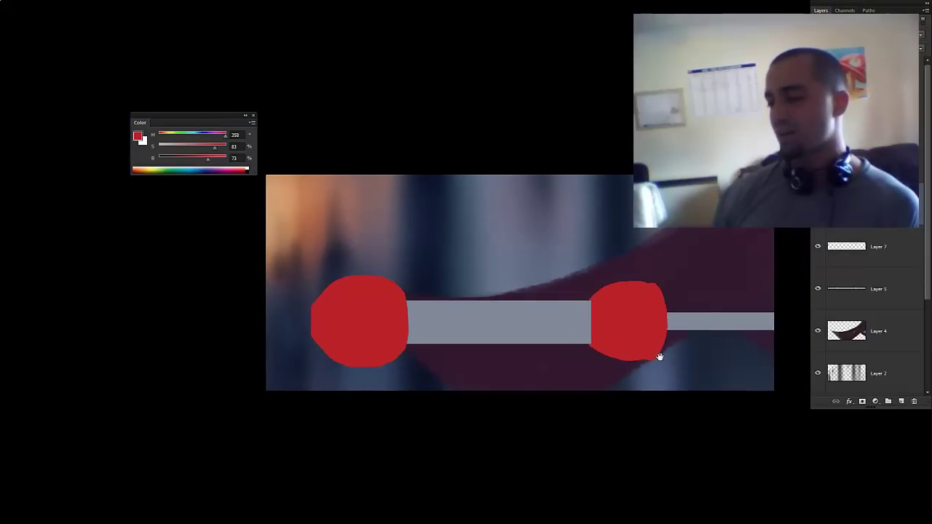
{"action": "left_click_drag", "start_coordinate": [660, 357], "coordinate": [644, 359]}
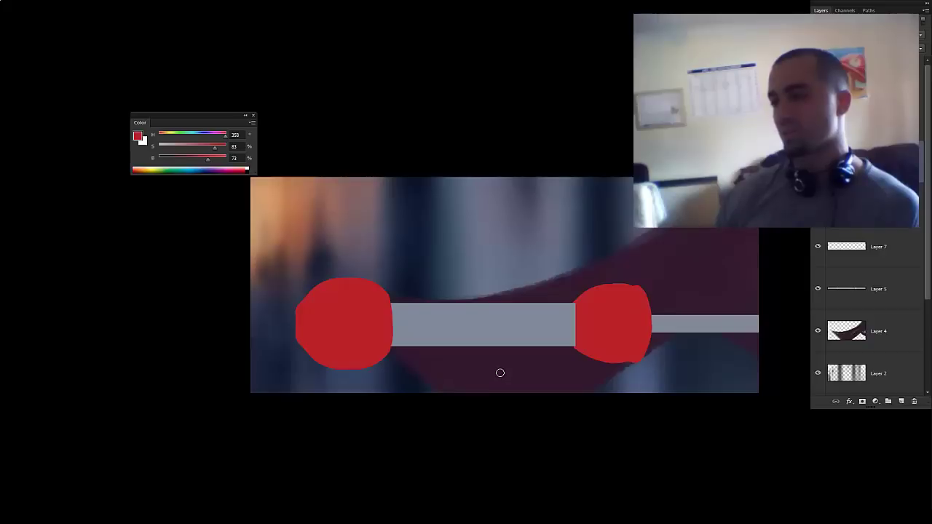
- On a new layer, stamp the Vanishing Point guide brush in black just above the larger red shape
{"action": "key", "text": "ctrl+j"}
{"action": "right_click", "coordinate": [408, 258]}
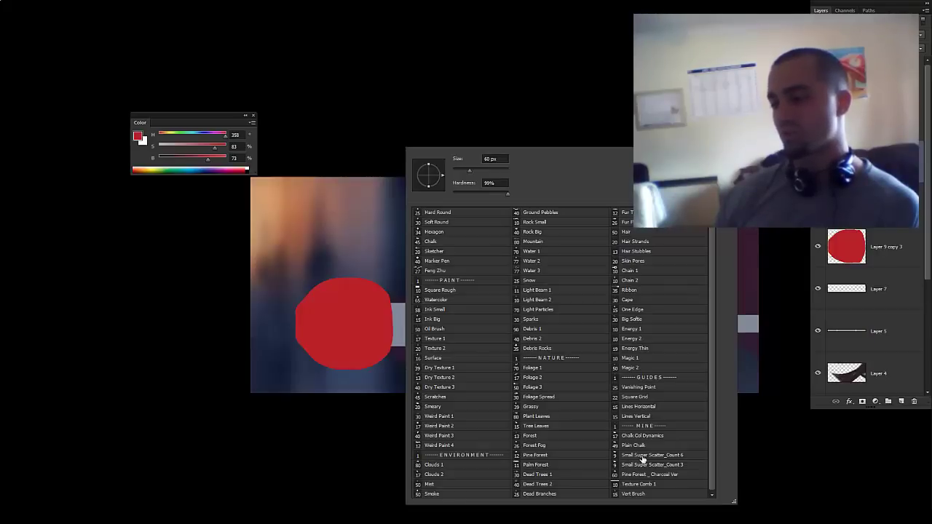
{"action": "left_click", "coordinate": [643, 388]}
{"action": "left_click", "coordinate": [327, 264]}
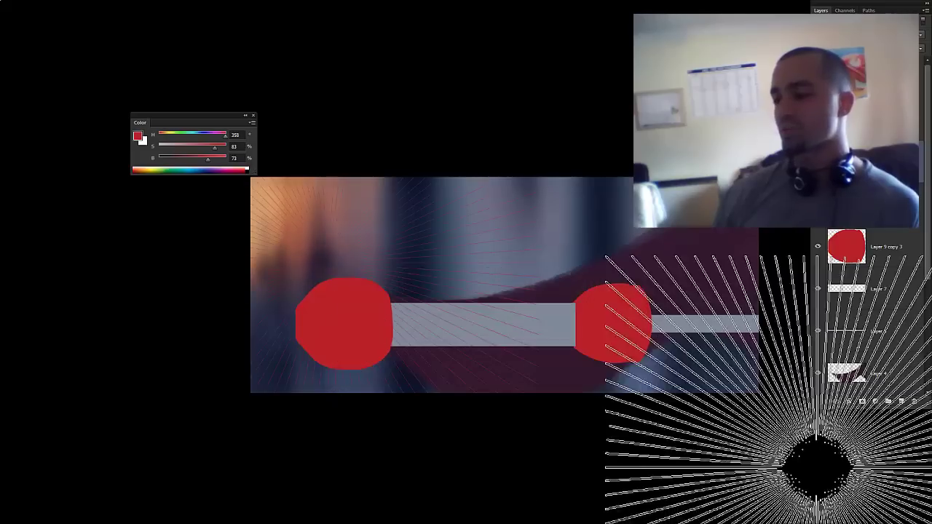
{"action": "key", "text": "ctrl+z"}
{"action": "key", "text": "d"}
{"action": "left_click", "coordinate": [332, 261]}
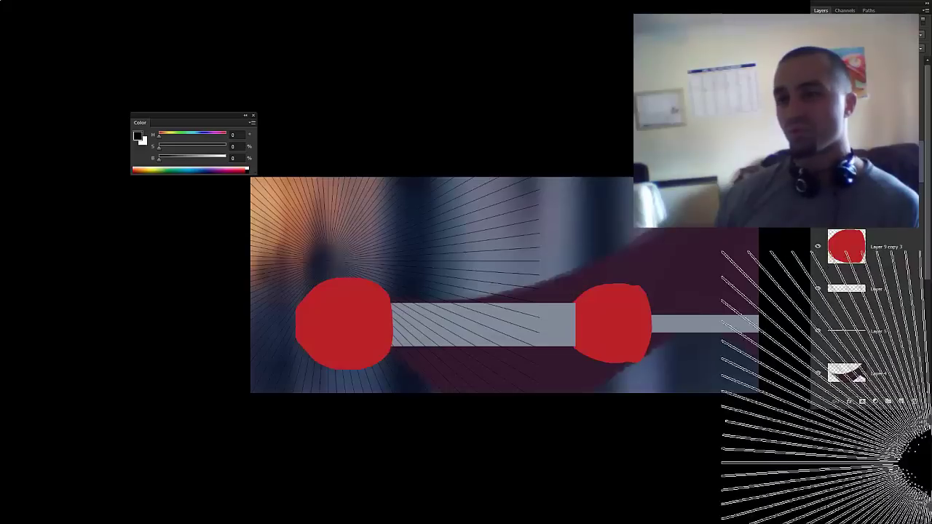
- Widen the vanishing point guide with Free Transform to cover the whole canvas, shift its center above the larger red shape, and hide it
{"action": "left_click", "coordinate": [529, 347], "text": "alt"}
{"action": "key", "text": "ctrl+t"}
{"action": "left_click_drag", "start_coordinate": [544, 298], "coordinate": [738, 299]}
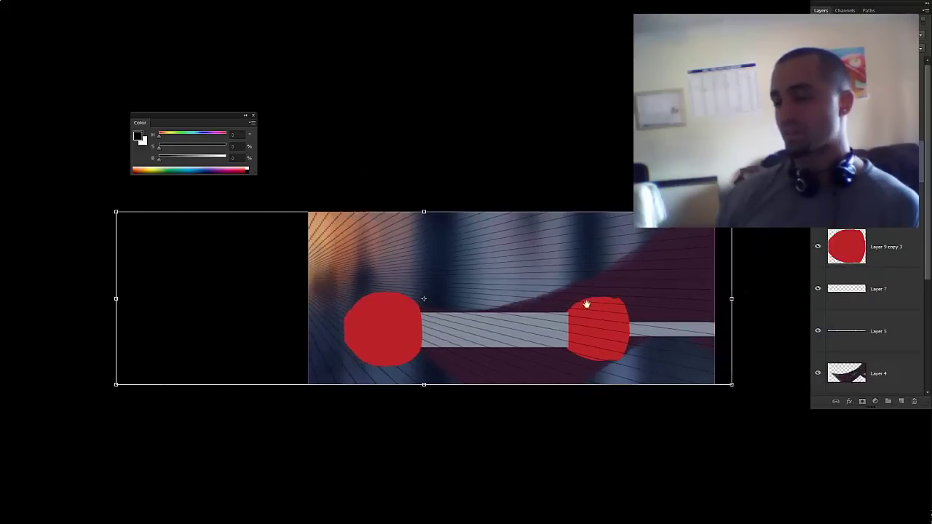
{"action": "left_click", "coordinate": [530, 306], "text": "ctrl"}
{"action": "left_click_drag", "start_coordinate": [481, 304], "coordinate": [578, 302]}
{"action": "left_click", "coordinate": [648, 301], "text": "alt"}
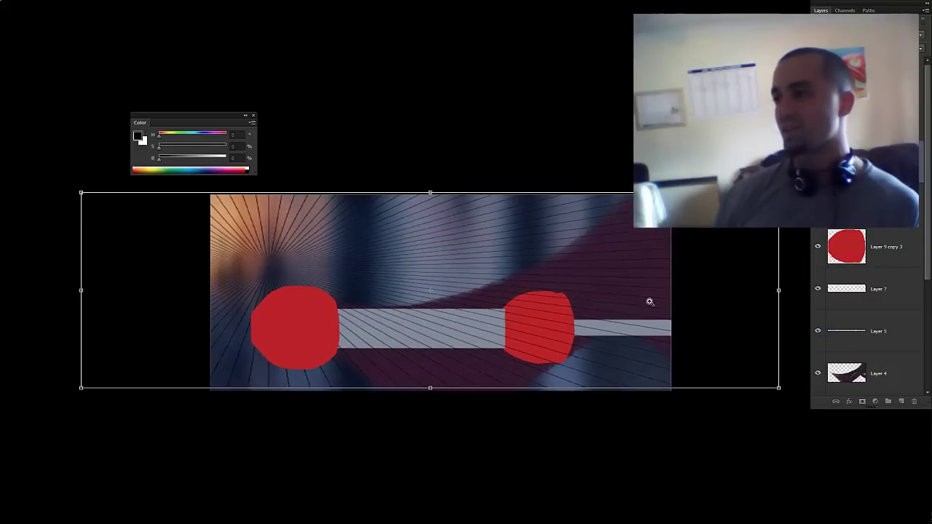
{"action": "left_click_drag", "start_coordinate": [733, 299], "coordinate": [797, 299]}
{"action": "left_click", "coordinate": [513, 313], "text": "ctrl"}
{"action": "left_click_drag", "start_coordinate": [426, 275], "coordinate": [531, 269]}
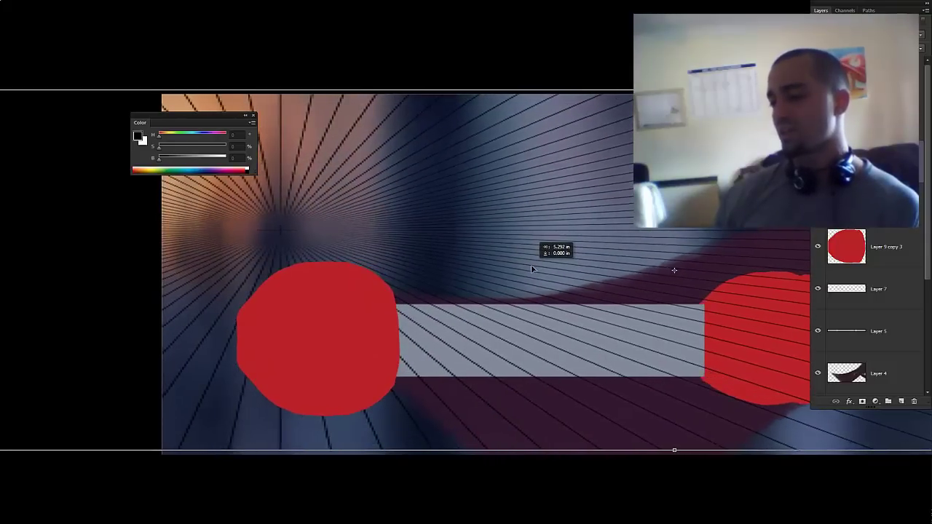
{"action": "left_click_drag", "start_coordinate": [531, 269], "coordinate": [531, 269]}
{"action": "key", "text": "Return"}
{"action": "left_click", "coordinate": [817, 204]}
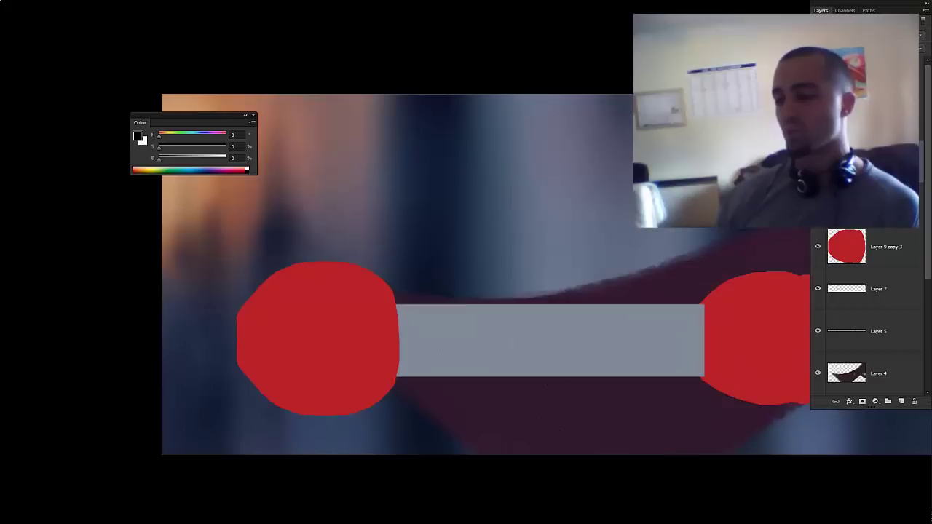
- Switch to the 20 px Sketcher brush and divide the wide grey walkway into four sections with three vertical black lines
{"action": "scroll", "coordinate": [823, 219], "scroll_direction": "up", "scroll_amount": 1}
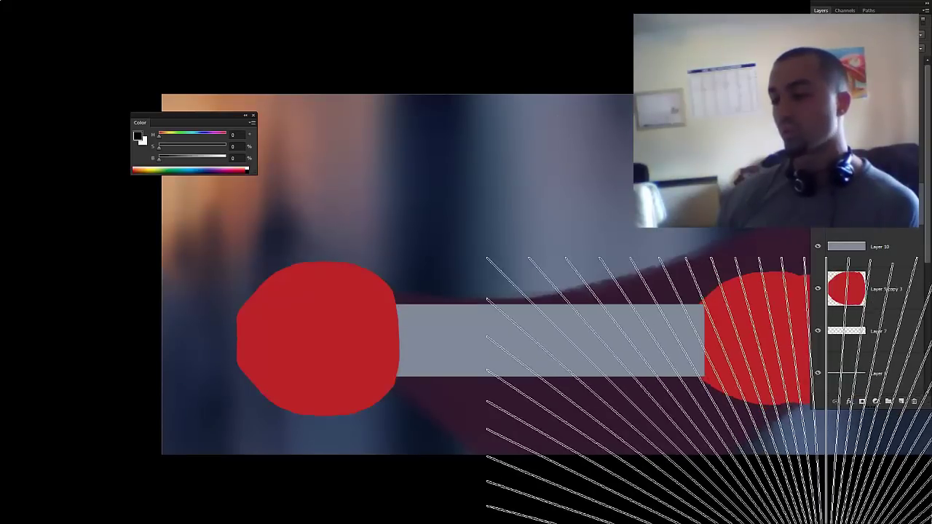
{"action": "right_click", "coordinate": [502, 251]}
{"action": "left_click", "coordinate": [530, 254]}
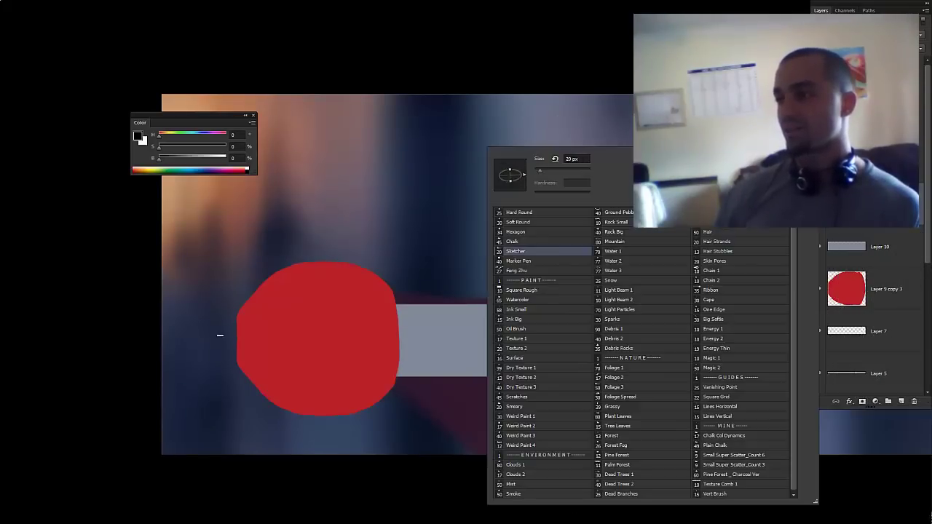
{"action": "left_click", "coordinate": [399, 287]}
{"action": "scroll", "coordinate": [503, 330], "scroll_direction": "down", "scroll_amount": 2}
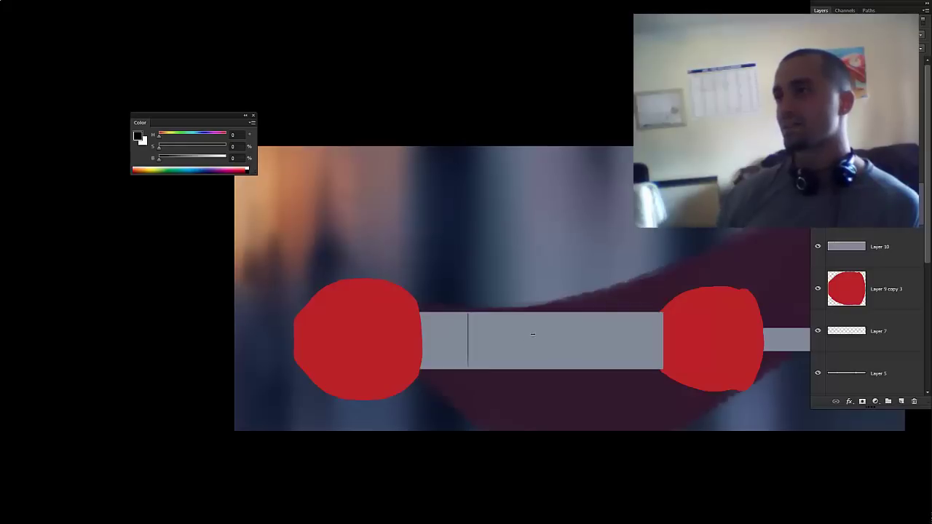
{"action": "left_click_drag", "start_coordinate": [599, 382], "coordinate": [598, 306]}
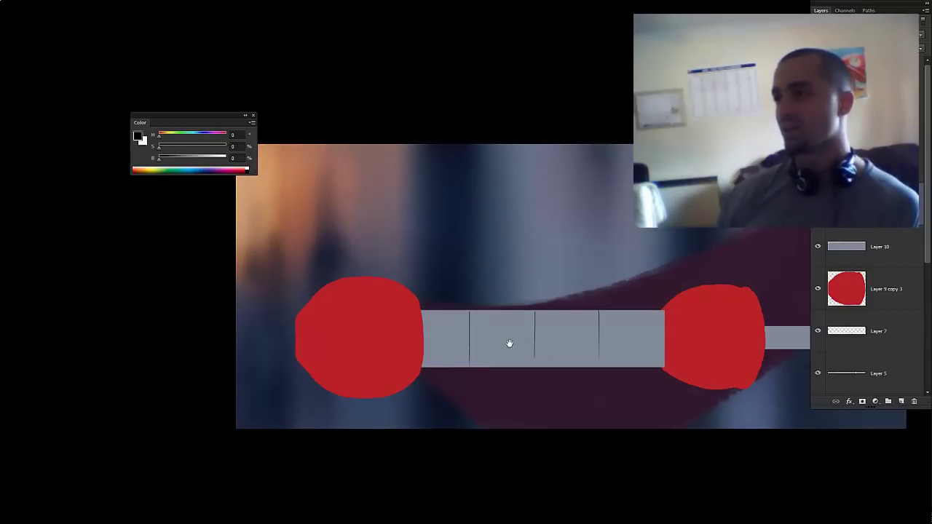
{"action": "left_click_drag", "start_coordinate": [510, 344], "coordinate": [511, 353]}
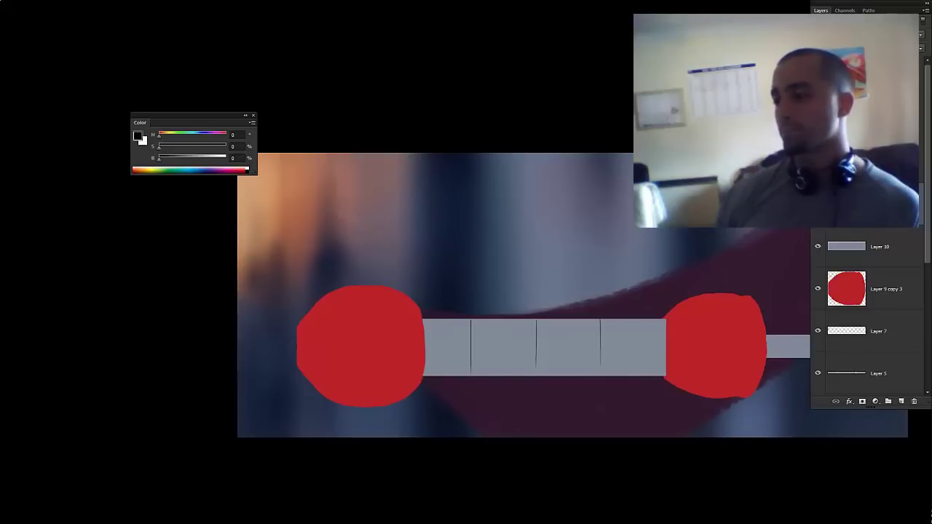
- Show the perspective guide at reduced opacity and draw a straight horizontal line across the walkway near its upper edge
{"action": "left_click", "coordinate": [818, 162]}
{"action": "left_click_drag", "start_coordinate": [921, 35], "coordinate": [884, 44]}
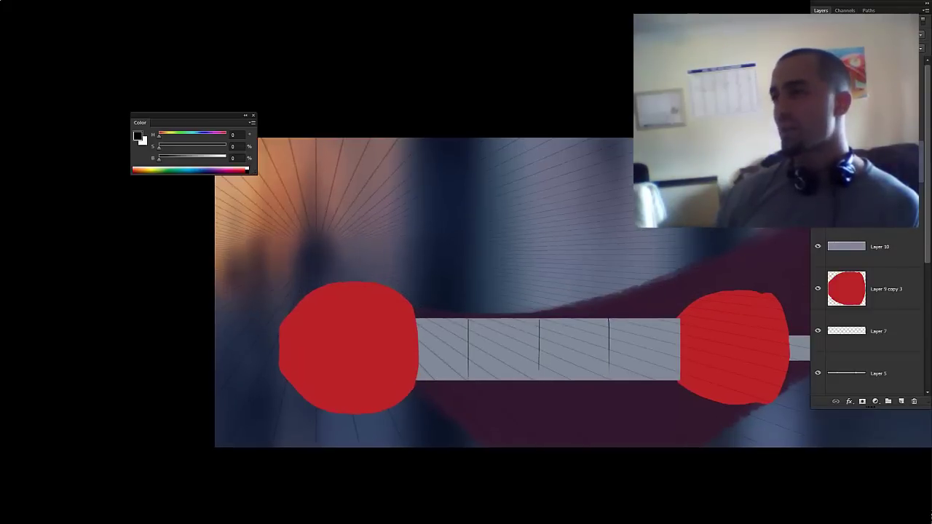
{"action": "left_click", "coordinate": [460, 356]}
{"action": "mouse_move", "coordinate": [500, 324]}
{"action": "left_mouse_down"}
{"action": "mouse_move", "coordinate": [489, 335]}
{"action": "mouse_move", "coordinate": [459, 333]}
{"action": "left_mouse_up"}
{"action": "left_click_drag", "start_coordinate": [632, 322], "coordinate": [543, 319]}
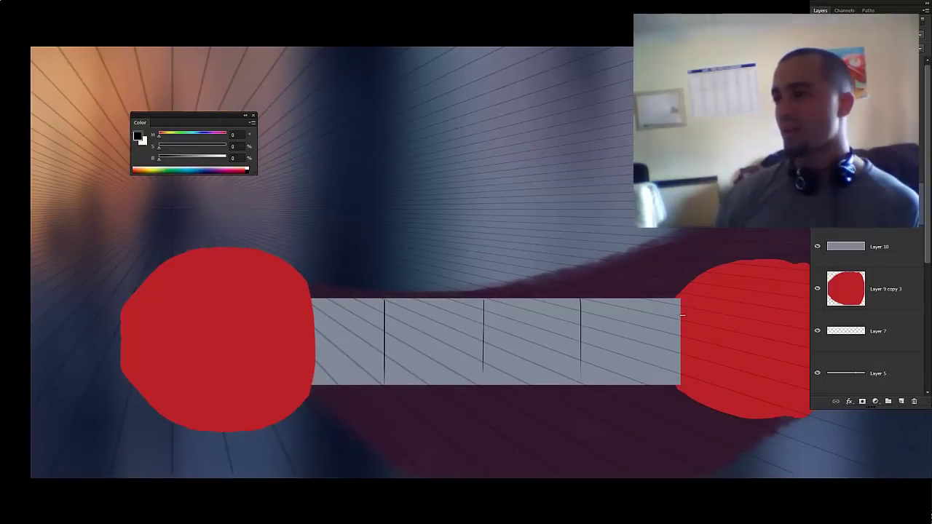
{"action": "mouse_move", "coordinate": [683, 316]}
{"action": "left_mouse_down"}
{"action": "mouse_move", "coordinate": [376, 330]}
{"action": "mouse_move", "coordinate": [313, 316]}
{"action": "left_mouse_up"}
{"action": "key", "text": "ctrl+z"}
{"action": "left_click_drag", "start_coordinate": [681, 313], "coordinate": [313, 313]}
- Draw short diagonal strokes along the guide rays where the horizontal line meets the dividers and right end, and hide the guide
{"action": "mouse_move", "coordinate": [653, 317]}
{"action": "left_mouse_down"}
{"action": "mouse_move", "coordinate": [639, 318]}
{"action": "mouse_move", "coordinate": [688, 316]}
{"action": "left_mouse_up"}
{"action": "left_click", "coordinate": [639, 318]}
{"action": "key", "text": "r"}
{"action": "mouse_move", "coordinate": [729, 338]}
{"action": "left_mouse_down"}
{"action": "mouse_move", "coordinate": [711, 283]}
{"action": "mouse_move", "coordinate": [644, 277]}
{"action": "mouse_move", "coordinate": [638, 268]}
{"action": "left_mouse_up"}
{"action": "key", "text": "ctrl+z"}
{"action": "key", "text": "r"}
{"action": "left_click_drag", "start_coordinate": [669, 347], "coordinate": [674, 335]}
{"action": "key", "text": "Escape"}
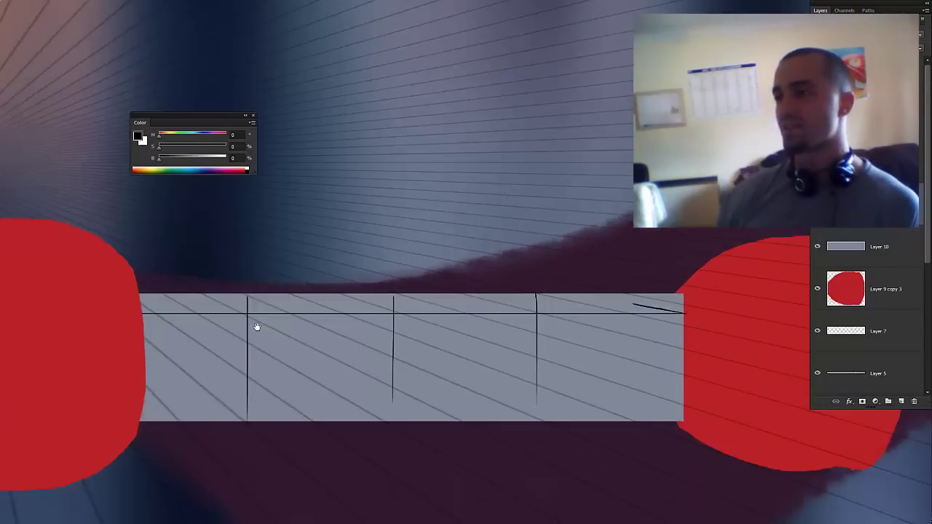
{"action": "left_click_drag", "start_coordinate": [256, 327], "coordinate": [321, 346]}
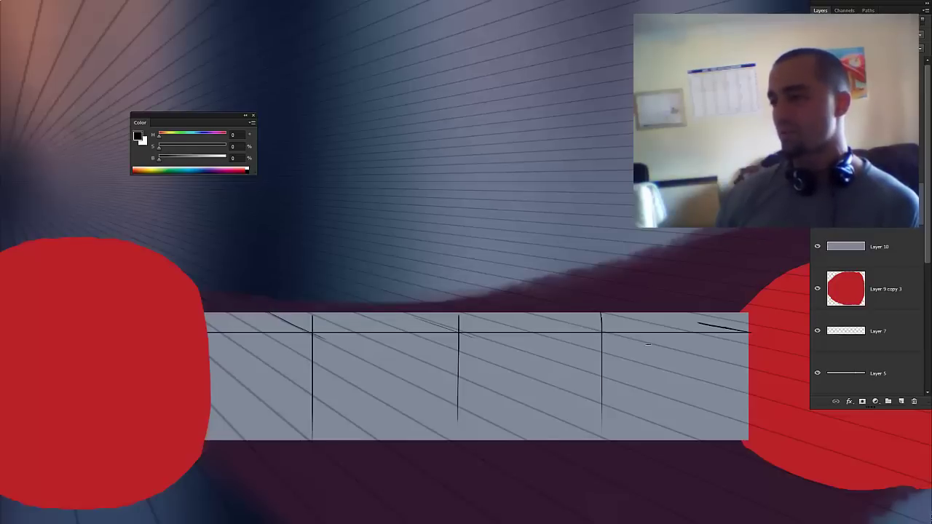
{"action": "left_click", "coordinate": [590, 348], "text": "alt"}
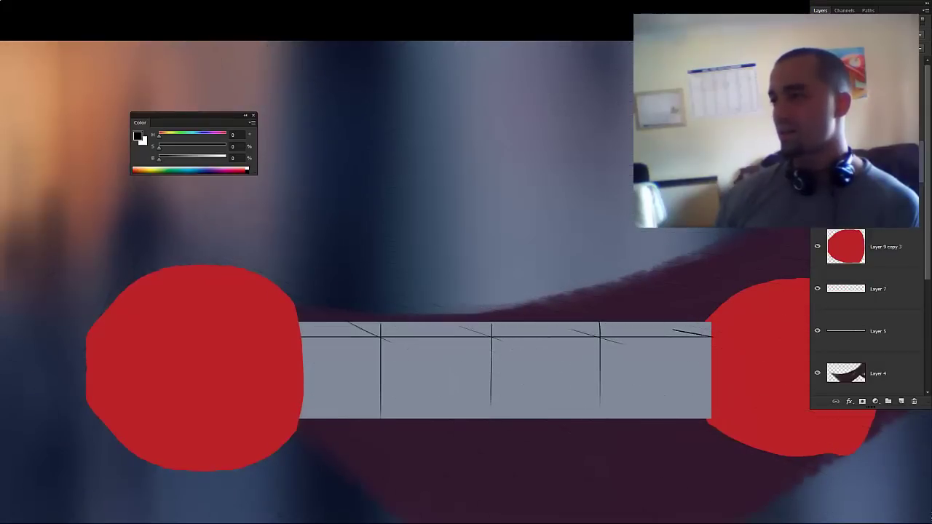
- Draw a second horizontal line below the first, linking the two with short slanted strokes at the dividers and right end
{"action": "left_click_drag", "start_coordinate": [391, 351], "coordinate": [394, 350]}
{"action": "left_click", "coordinate": [388, 339], "text": "ctrl"}
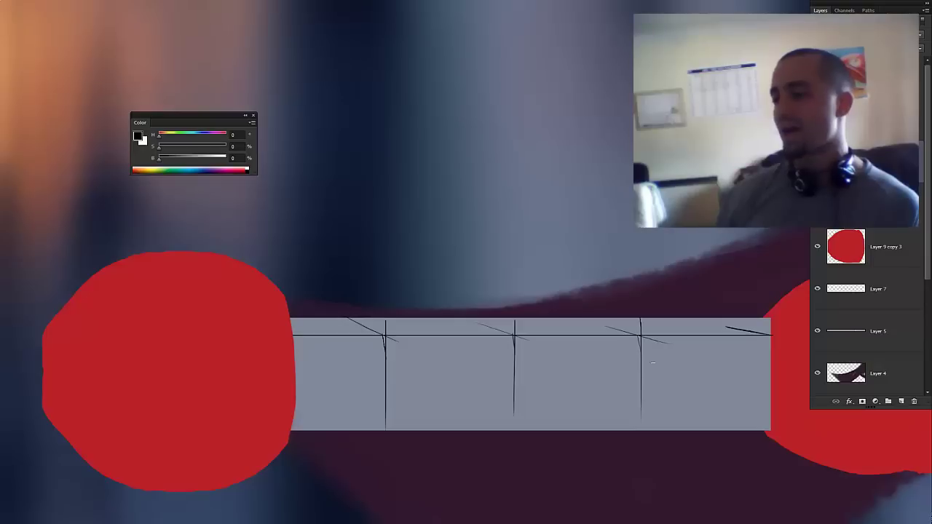
{"action": "mouse_move", "coordinate": [767, 335]}
{"action": "left_mouse_down"}
{"action": "mouse_move", "coordinate": [771, 364]}
{"action": "mouse_move", "coordinate": [377, 350]}
{"action": "left_mouse_up"}
{"action": "left_click_drag", "start_coordinate": [769, 349], "coordinate": [287, 350]}
{"action": "mouse_move", "coordinate": [570, 359]}
{"action": "left_mouse_down"}
{"action": "mouse_move", "coordinate": [542, 361]}
{"action": "mouse_move", "coordinate": [580, 338]}
{"action": "left_mouse_up"}
{"action": "left_click_drag", "start_coordinate": [422, 373], "coordinate": [441, 378]}
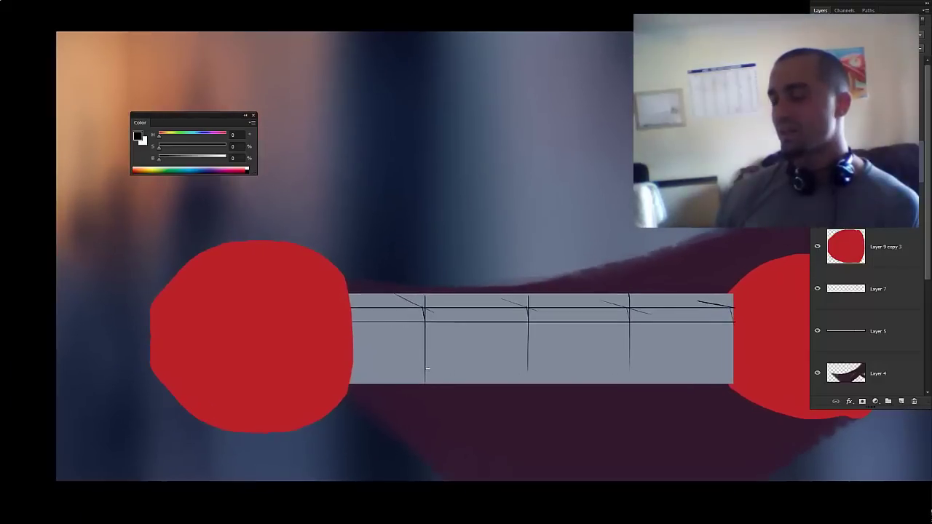
- Draw a horizontal line near the walkway's lower edge and add slanted ticks beneath it at the dividers
{"action": "left_click_drag", "start_coordinate": [348, 369], "coordinate": [829, 368]}
{"action": "mouse_move", "coordinate": [736, 381]}
{"action": "left_mouse_down"}
{"action": "mouse_move", "coordinate": [695, 378]}
{"action": "mouse_move", "coordinate": [695, 369]}
{"action": "mouse_move", "coordinate": [252, 351]}
{"action": "left_mouse_up"}
{"action": "key", "text": "ctrl+z"}
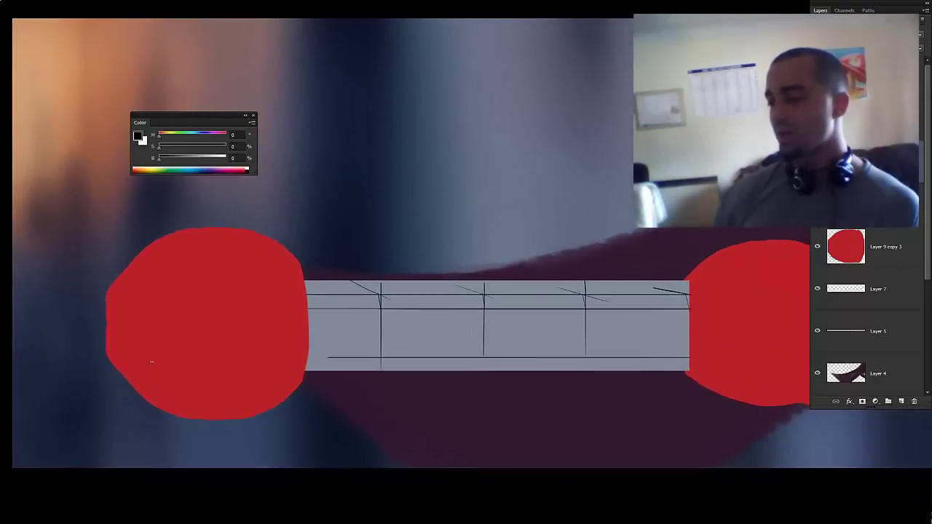
{"action": "left_click_drag", "start_coordinate": [611, 375], "coordinate": [616, 362]}
{"action": "scroll", "coordinate": [616, 361], "scroll_direction": "up", "scroll_amount": 1}
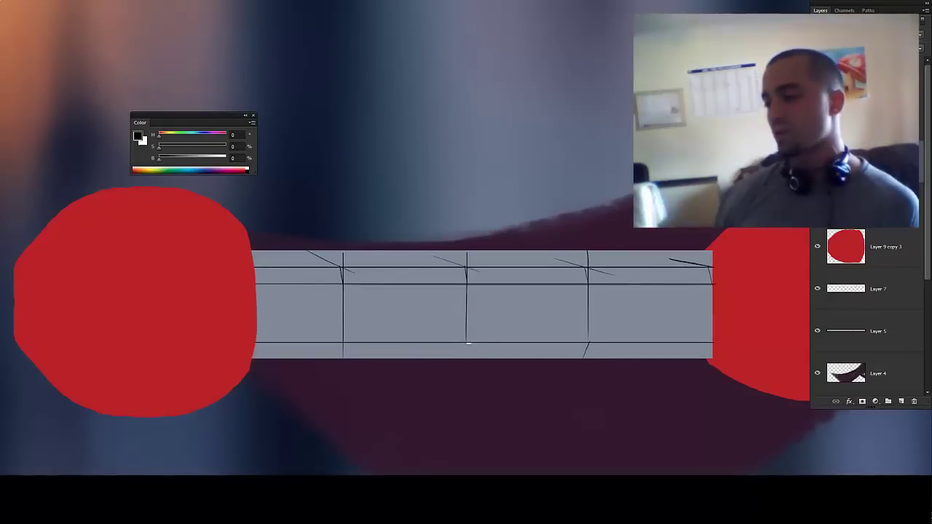
{"action": "left_click_drag", "start_coordinate": [343, 343], "coordinate": [340, 358]}
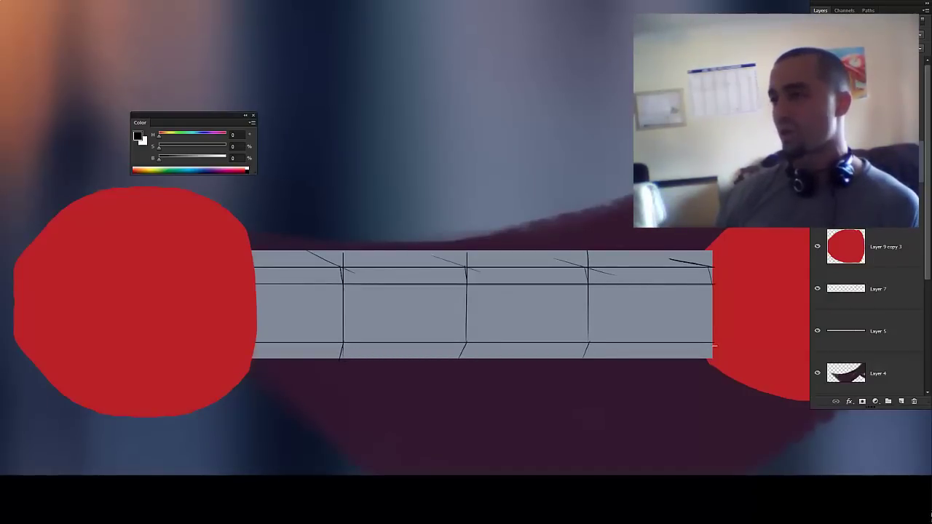
{"action": "scroll", "coordinate": [505, 339], "scroll_direction": "down", "scroll_amount": 3}
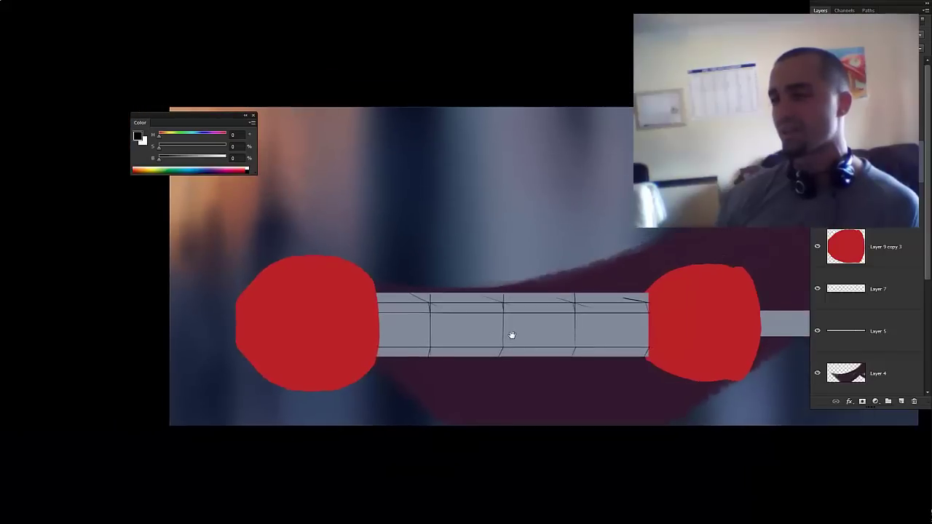
{"action": "scroll", "coordinate": [442, 313], "scroll_direction": "up", "scroll_amount": 2}
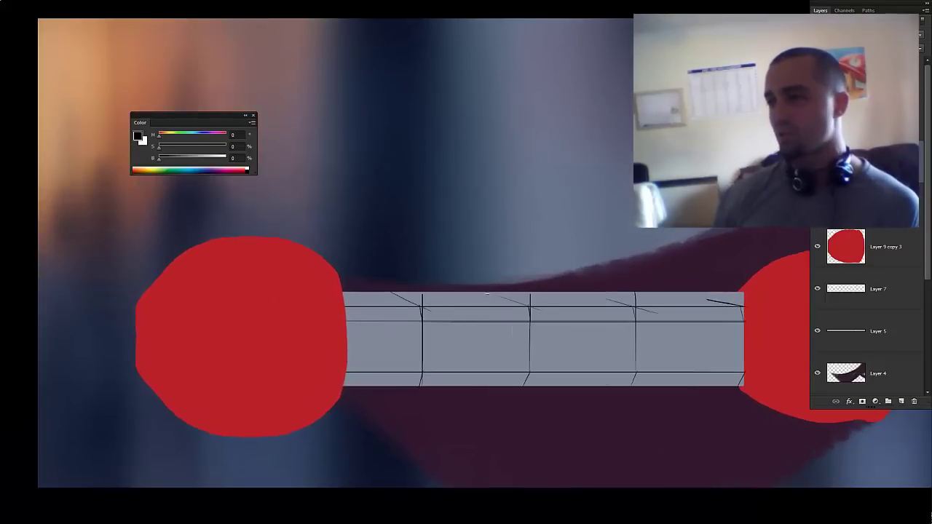
{"action": "mouse_move", "coordinate": [480, 292]}
{"action": "left_mouse_down"}
{"action": "mouse_move", "coordinate": [517, 293]}
{"action": "mouse_move", "coordinate": [505, 294]}
{"action": "left_mouse_up"}
{"action": "key", "text": "ctrl+z"}
{"action": "left_click_drag", "start_coordinate": [453, 317], "coordinate": [455, 316]}
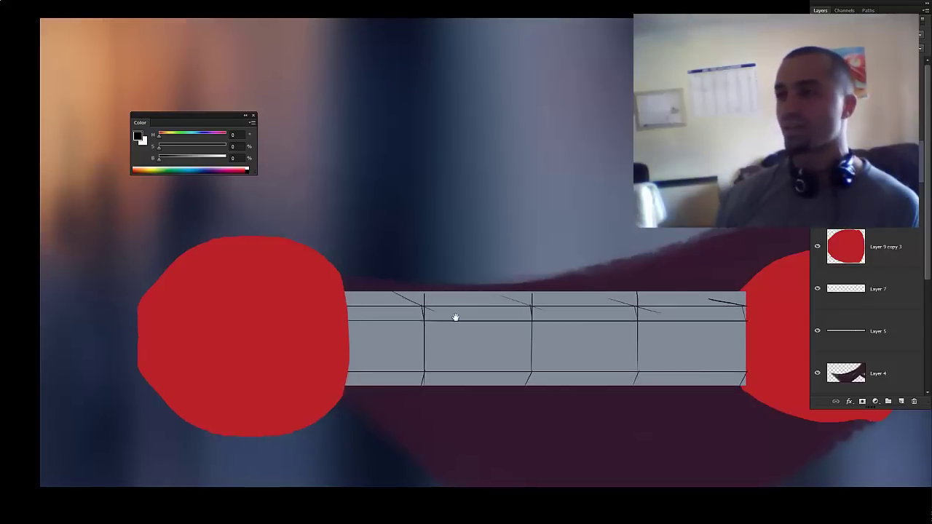
- Draw recessed panel outlines with angled notches just beneath the first horizontal line in each walkway section
{"action": "left_click_drag", "start_coordinate": [363, 316], "coordinate": [371, 317]}
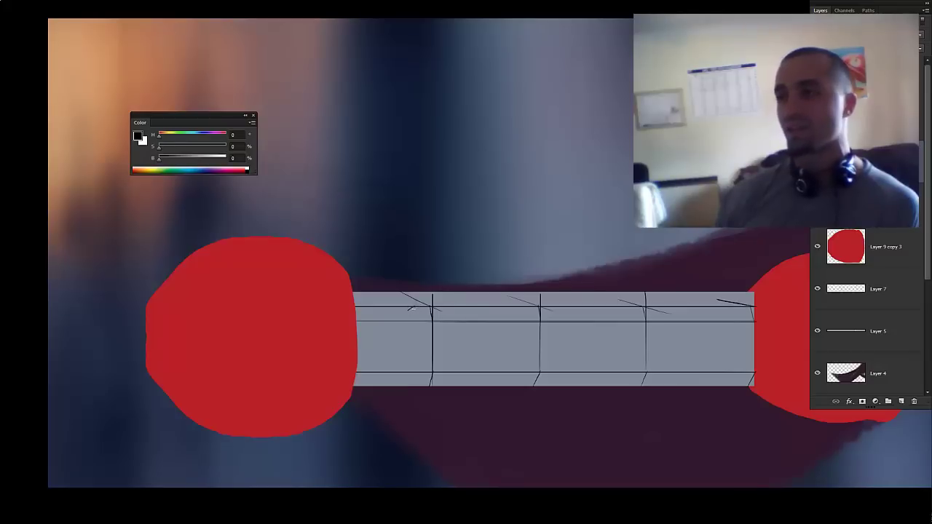
{"action": "left_click_drag", "start_coordinate": [455, 311], "coordinate": [626, 312]}
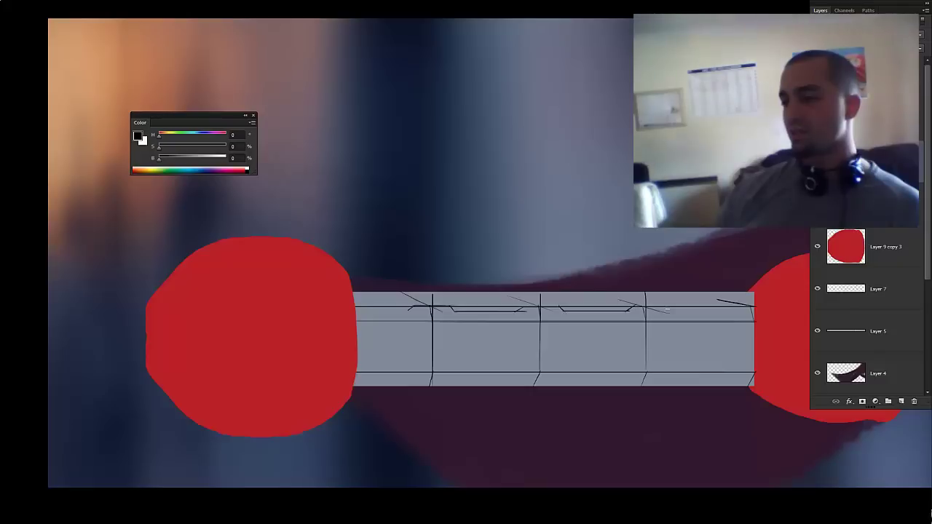
{"action": "left_click_drag", "start_coordinate": [670, 310], "coordinate": [732, 312]}
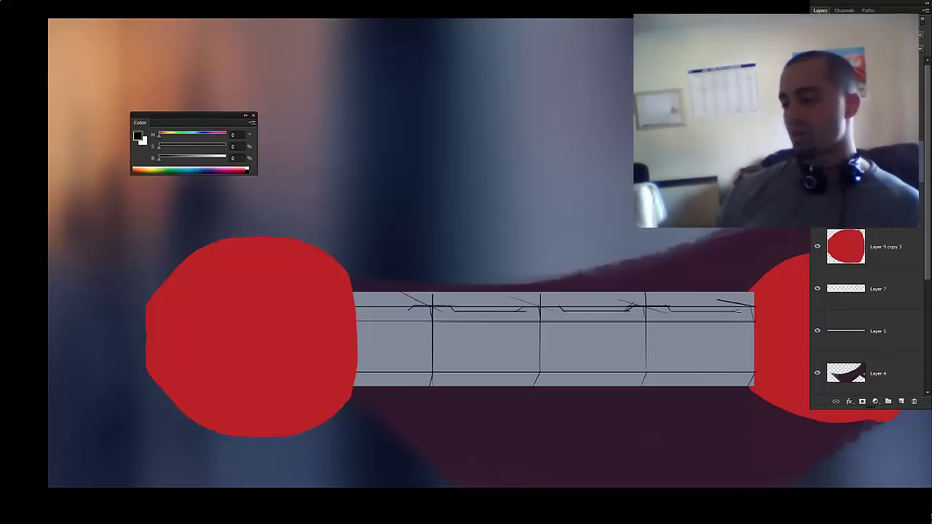
{"action": "scroll", "coordinate": [763, 308], "scroll_direction": "down", "scroll_amount": 1}
{"action": "scroll", "coordinate": [546, 323], "scroll_direction": "up", "scroll_amount": 1}
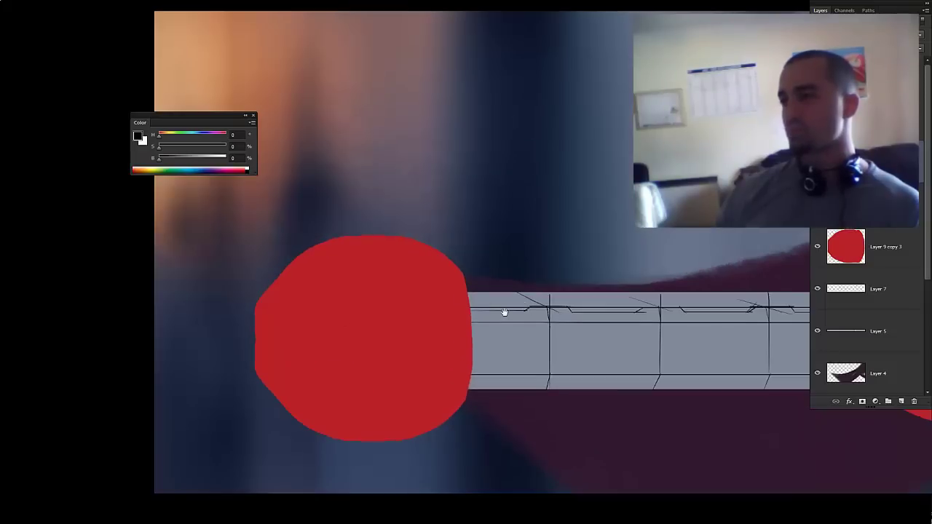
{"action": "scroll", "coordinate": [500, 321], "scroll_direction": "up", "scroll_amount": 1}
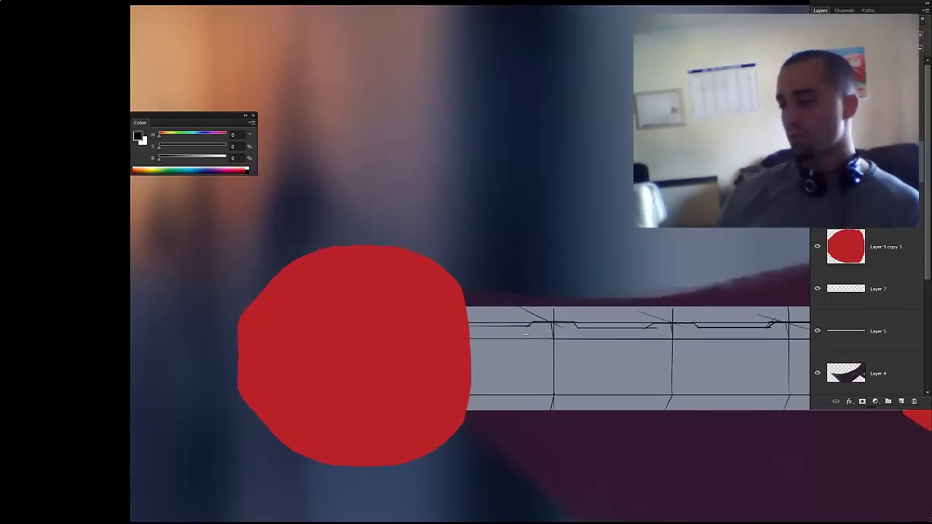
- Add diagonal perspective strokes from the notch corners up toward the walkway's upper edge, following the vanishing direction
{"action": "left_click_drag", "start_coordinate": [653, 326], "coordinate": [651, 329]}
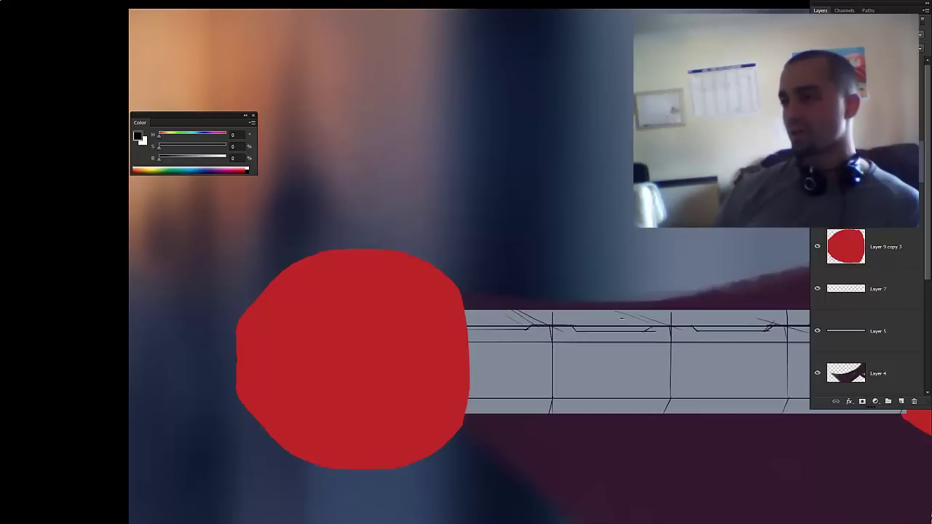
{"action": "left_click_drag", "start_coordinate": [782, 327], "coordinate": [634, 313]}
{"action": "mouse_move", "coordinate": [708, 319]}
{"action": "left_mouse_down"}
{"action": "mouse_move", "coordinate": [692, 299]}
{"action": "mouse_move", "coordinate": [743, 245]}
{"action": "mouse_move", "coordinate": [655, 233]}
{"action": "mouse_move", "coordinate": [689, 229]}
{"action": "left_mouse_up"}
{"action": "key", "text": "r"}
{"action": "mouse_move", "coordinate": [612, 243]}
{"action": "left_mouse_down"}
{"action": "mouse_move", "coordinate": [709, 235]}
{"action": "mouse_move", "coordinate": [736, 276]}
{"action": "mouse_move", "coordinate": [710, 340]}
{"action": "left_mouse_up"}
{"action": "left_click", "coordinate": [705, 244], "text": "ctrl+alt"}
{"action": "key", "text": "r"}
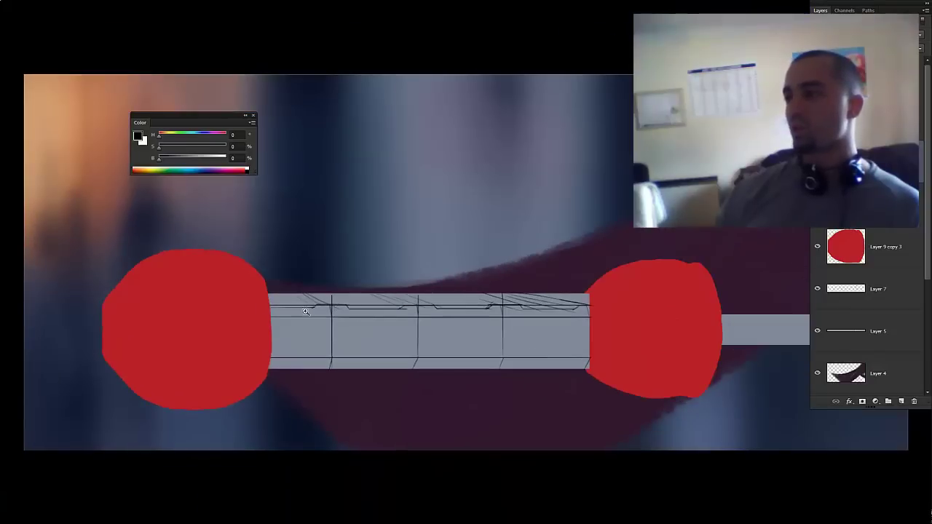
- Draw a thin horizontal line along the walkway's upper edge and add matching angled notches where the diagonal strokes reach it
{"action": "left_click", "coordinate": [301, 309]}
{"action": "left_click", "coordinate": [302, 308]}
{"action": "left_click", "coordinate": [339, 295], "text": "alt"}
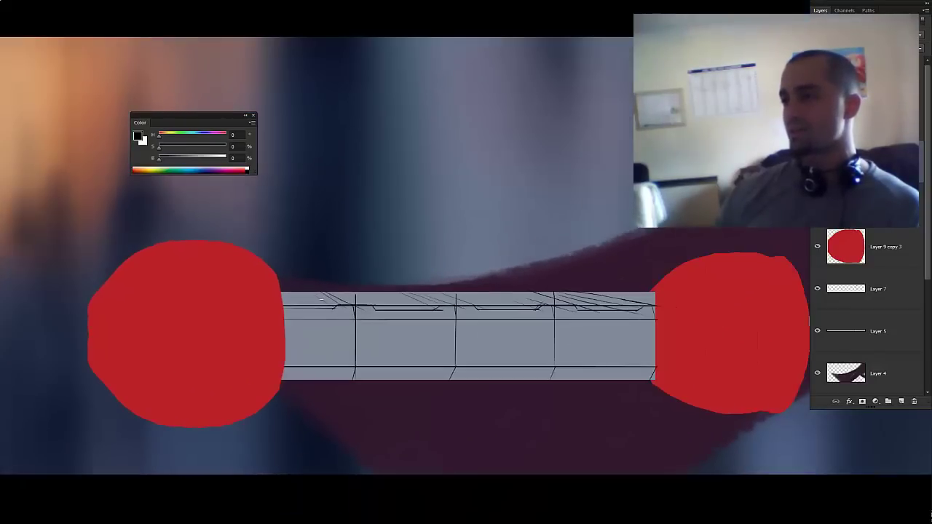
{"action": "left_click_drag", "start_coordinate": [283, 296], "coordinate": [739, 296]}
{"action": "key", "text": "ctrl+z"}
{"action": "left_click_drag", "start_coordinate": [282, 295], "coordinate": [711, 295]}
{"action": "left_click", "coordinate": [315, 295]}
{"action": "left_click_drag", "start_coordinate": [316, 296], "coordinate": [393, 307]}
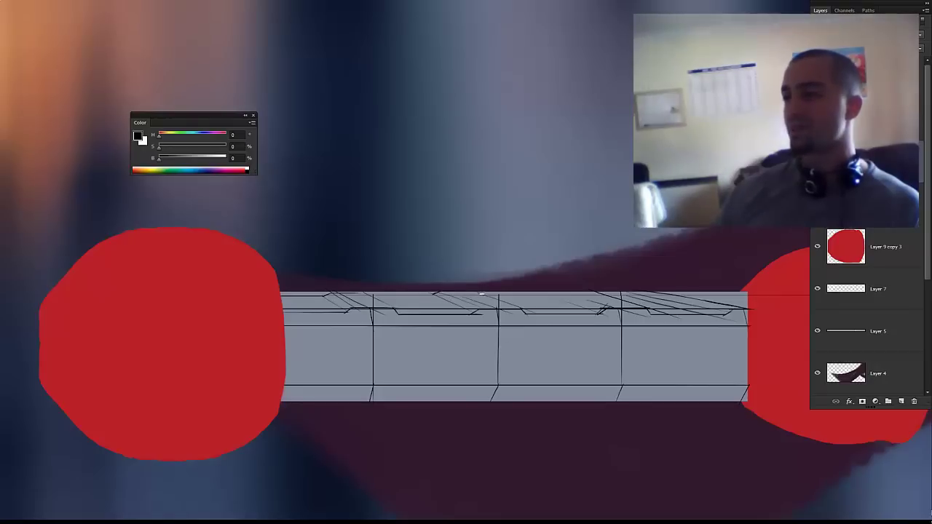
{"action": "left_click_drag", "start_coordinate": [588, 321], "coordinate": [547, 314]}
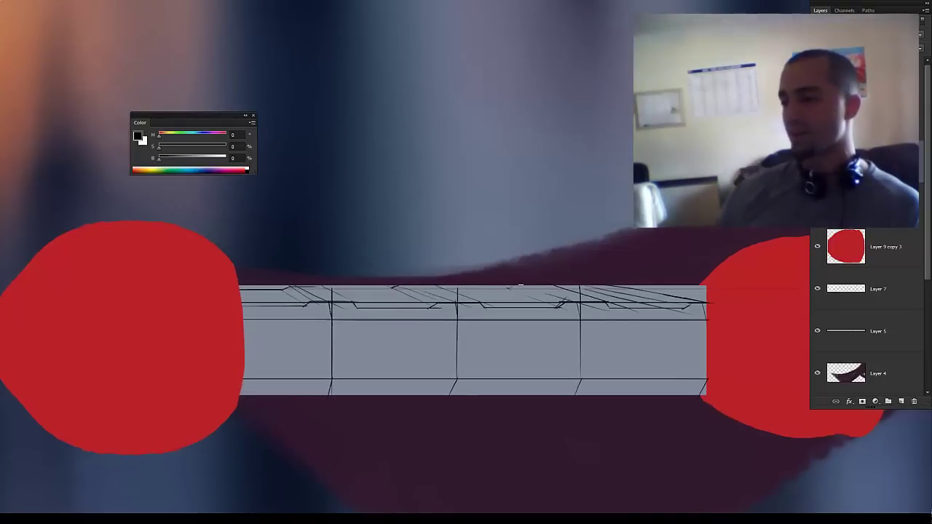
{"action": "left_click_drag", "start_coordinate": [616, 293], "coordinate": [540, 298]}
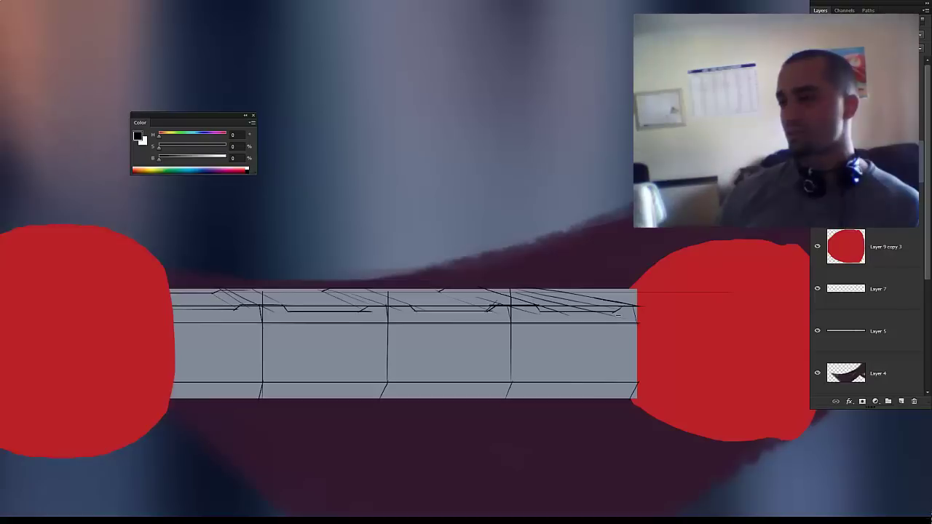
{"action": "mouse_move", "coordinate": [548, 290]}
{"action": "left_mouse_down"}
{"action": "mouse_move", "coordinate": [592, 289]}
{"action": "mouse_move", "coordinate": [607, 302]}
{"action": "mouse_move", "coordinate": [523, 309]}
{"action": "left_mouse_up"}
{"action": "scroll", "coordinate": [604, 300], "scroll_direction": "down", "scroll_amount": 3}
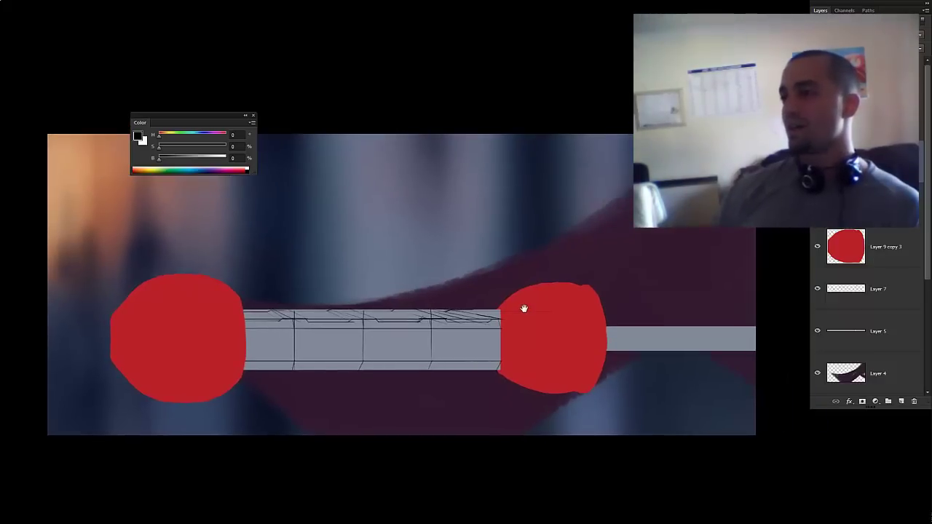
- Fine-tune the sides and position of the line drawing over the walkway with Free Transform
{"action": "key", "text": "ctrl+t"}
{"action": "left_click_drag", "start_coordinate": [351, 308], "coordinate": [357, 309]}
{"action": "key", "text": "ctrl+z"}
{"action": "scroll", "coordinate": [354, 309], "scroll_direction": "up", "scroll_amount": 1}
{"action": "mouse_move", "coordinate": [102, 308]}
{"action": "left_mouse_down"}
{"action": "mouse_move", "coordinate": [156, 319]}
{"action": "mouse_move", "coordinate": [135, 298]}
{"action": "mouse_move", "coordinate": [111, 306]}
{"action": "left_mouse_up"}
{"action": "left_click_drag", "start_coordinate": [597, 309], "coordinate": [602, 309]}
{"action": "key", "text": "Return"}
{"action": "left_click_drag", "start_coordinate": [481, 296], "coordinate": [480, 299]}
{"action": "left_click_drag", "start_coordinate": [163, 298], "coordinate": [567, 324]}
{"action": "key", "text": "ctrl+t"}
{"action": "left_click_drag", "start_coordinate": [369, 299], "coordinate": [457, 321]}
{"action": "key", "text": "Return"}
{"action": "scroll", "coordinate": [455, 321], "scroll_direction": "down", "scroll_amount": 1}
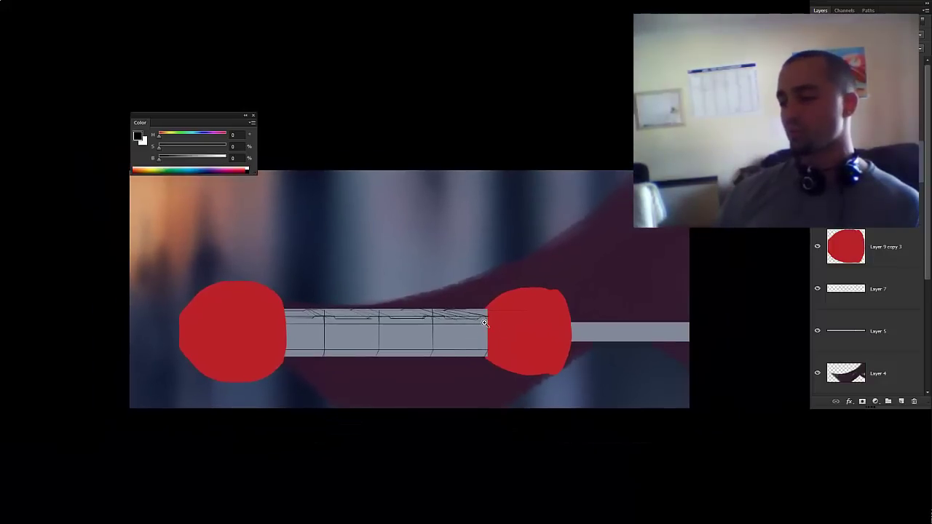
- Select the top strip of the walkway's line drawing and shift it slightly sideways with Free Transform
{"action": "scroll", "coordinate": [484, 324], "scroll_direction": "down", "scroll_amount": 1}
{"action": "scroll", "coordinate": [485, 326], "scroll_direction": "down", "scroll_amount": 1}
{"action": "scroll", "coordinate": [489, 331], "scroll_direction": "up", "scroll_amount": 3}
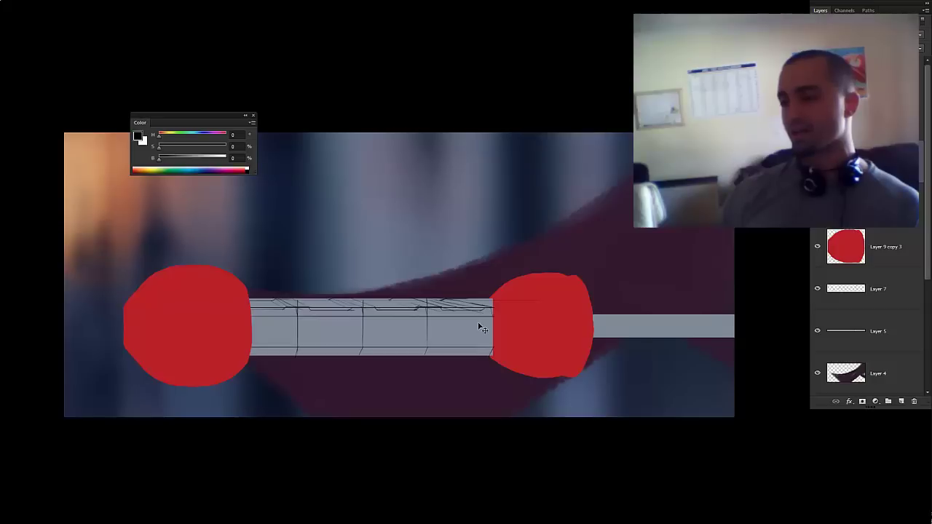
{"action": "left_click_drag", "start_coordinate": [225, 281], "coordinate": [500, 304]}
{"action": "key", "text": "ctrl+t"}
{"action": "scroll", "coordinate": [400, 295], "scroll_direction": "up", "scroll_amount": 2}
{"action": "left_click_drag", "start_coordinate": [355, 278], "coordinate": [364, 278]}
{"action": "key", "text": "Return"}
{"action": "key", "text": "ctrl+d"}
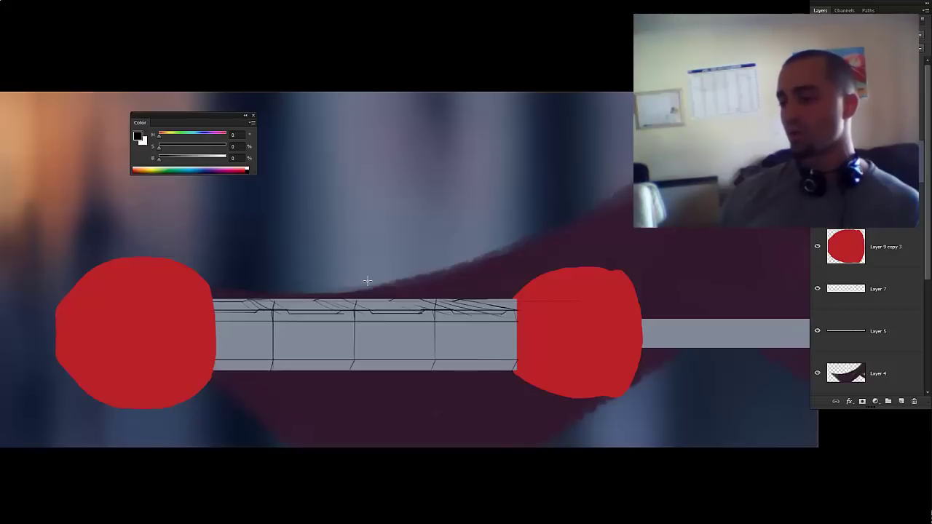
- Select the part of the line strip nearest the right red structure and skew its upper side further with Free Transform
{"action": "left_click_drag", "start_coordinate": [538, 277], "coordinate": [357, 306]}
{"action": "key", "text": "ctrl+t"}
{"action": "left_click_drag", "start_coordinate": [448, 279], "coordinate": [475, 281]}
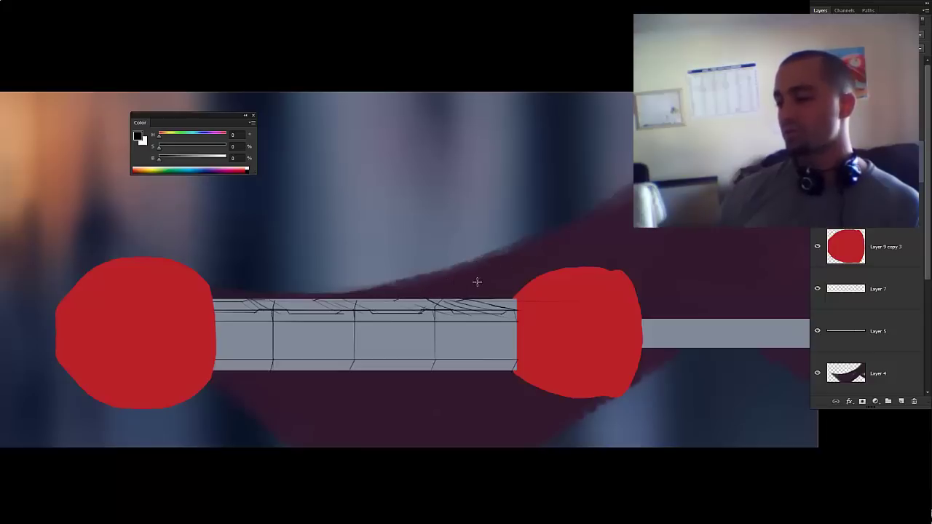
- Flip the whole canvas horizontally to check the composition
{"action": "scroll", "coordinate": [515, 336], "scroll_direction": "down", "scroll_amount": 3}
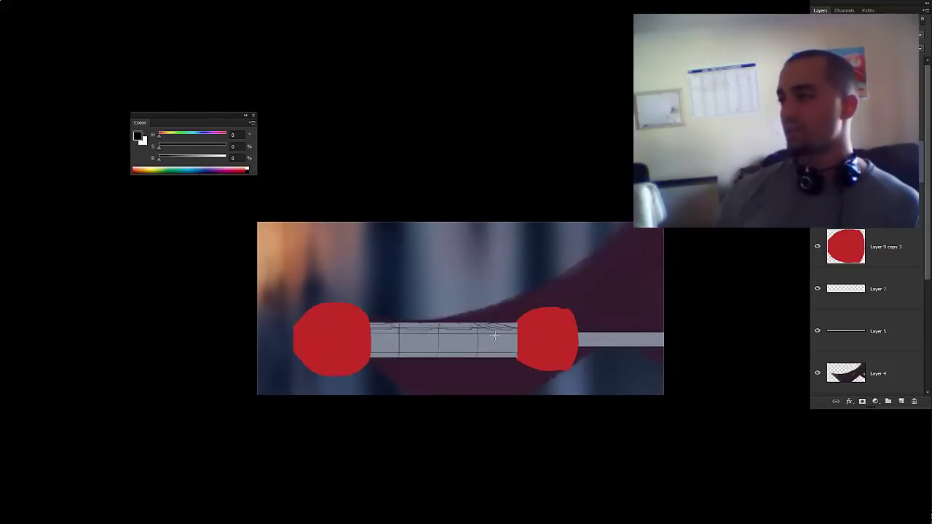
{"action": "key", "text": "ctrl+shift+h"}
{"action": "key", "text": "ctrl+shift+e"}
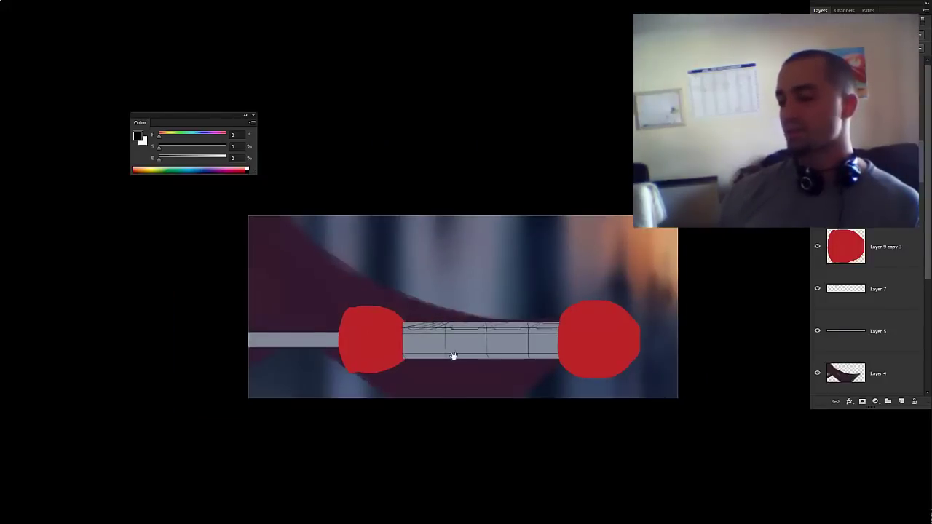
{"action": "left_click_drag", "start_coordinate": [451, 353], "coordinate": [449, 361]}
{"action": "left_click_drag", "start_coordinate": [448, 362], "coordinate": [432, 352]}
- Enlarge the left red structure on Layer 9 copy 3 with Free Transform so it extends behind the walkway's end
{"action": "left_click", "coordinate": [394, 350], "text": "ctrl"}
{"action": "scroll", "coordinate": [354, 322], "scroll_direction": "up", "scroll_amount": 1}
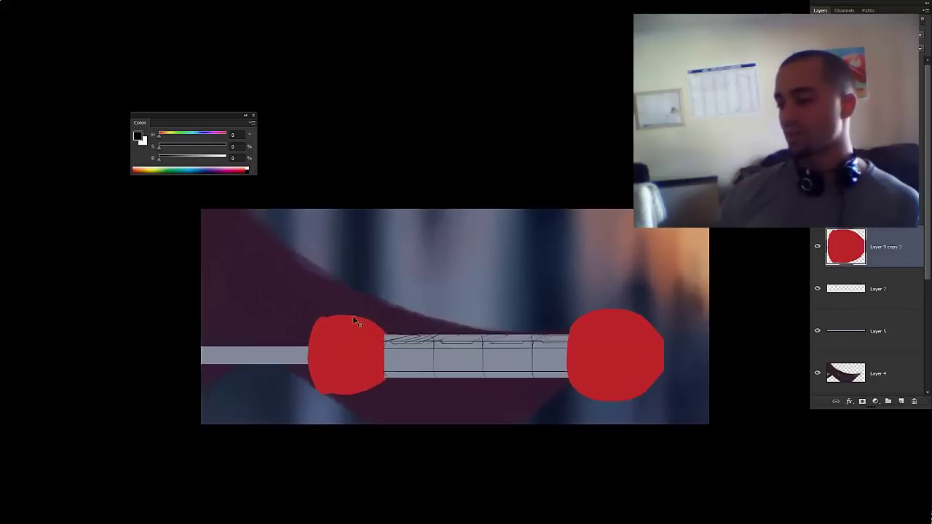
{"action": "scroll", "coordinate": [357, 328], "scroll_direction": "down", "scroll_amount": 2}
{"action": "scroll", "coordinate": [375, 322], "scroll_direction": "up", "scroll_amount": 1}
{"action": "key", "text": "ctrl+t"}
{"action": "left_click_drag", "start_coordinate": [362, 315], "coordinate": [368, 315]}
{"action": "key", "text": "Return"}
{"action": "scroll", "coordinate": [368, 315], "scroll_direction": "up", "scroll_amount": 1}
{"action": "key", "text": "ctrl+t"}
{"action": "left_click_drag", "start_coordinate": [424, 360], "coordinate": [425, 361]}
{"action": "scroll", "coordinate": [426, 361], "scroll_direction": "down", "scroll_amount": 2}
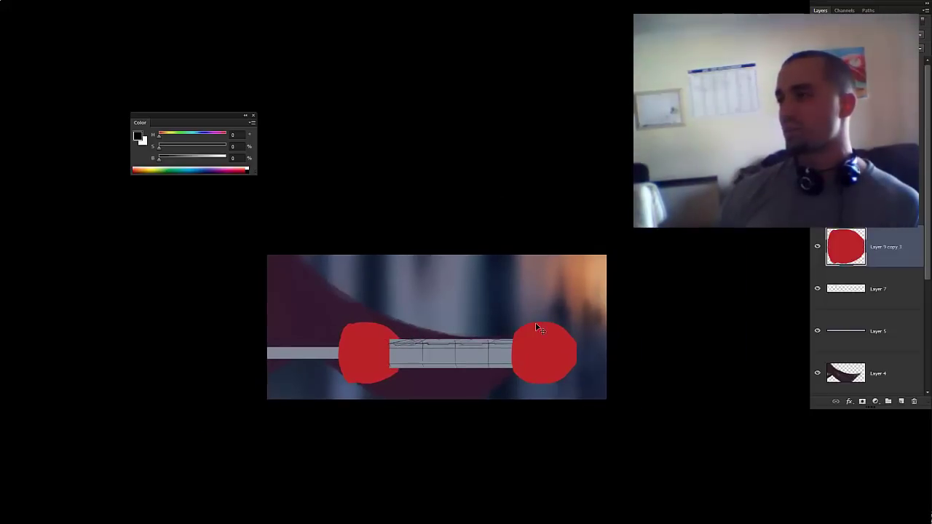
- Enlarge the right red structure slightly and widen it a little more with Free Transform
{"action": "scroll", "coordinate": [536, 339], "scroll_direction": "up", "scroll_amount": 1}
{"action": "left_click", "coordinate": [558, 347]}
{"action": "key", "text": "ctrl+t"}
{"action": "left_click_drag", "start_coordinate": [589, 321], "coordinate": [592, 317]}
{"action": "key", "text": "Return"}
{"action": "scroll", "coordinate": [512, 335], "scroll_direction": "down", "scroll_amount": 1}
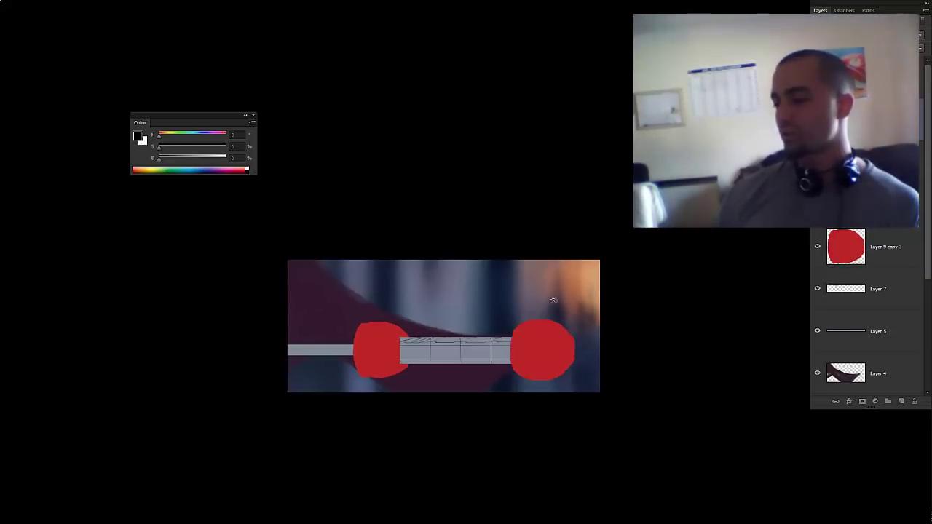
{"action": "scroll", "coordinate": [553, 354], "scroll_direction": "up", "scroll_amount": 1}
{"action": "key", "text": "ctrl+t"}
{"action": "left_click_drag", "start_coordinate": [553, 354], "coordinate": [595, 354]}
{"action": "key", "text": "Return"}
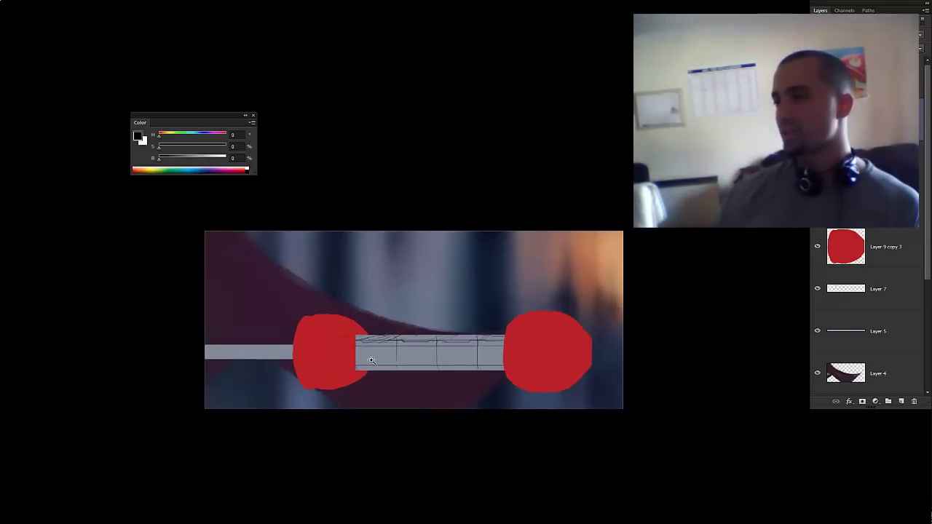
{"action": "scroll", "coordinate": [370, 360], "scroll_direction": "down", "scroll_amount": 2}
- Lock the transparent pixels of Layer 9 copy 3 and check the layer above it by toggling its visibility
{"action": "left_click", "coordinate": [868, 254]}
{"action": "key", "text": "slash"}
{"action": "left_click", "coordinate": [874, 204]}
{"action": "left_click", "coordinate": [817, 204]}
{"action": "left_click", "coordinate": [816, 204]}
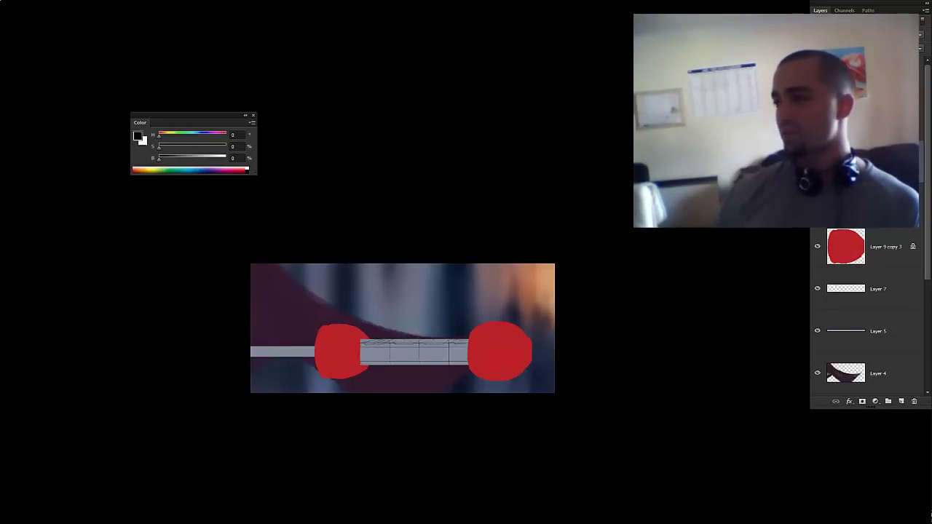
- Rename Layer 5 as blade and lock its transparent pixels
{"action": "double_click", "coordinate": [878, 332]}
{"action": "type", "text": "blade"}
{"action": "key", "text": "Return"}
{"action": "key", "text": "slash"}
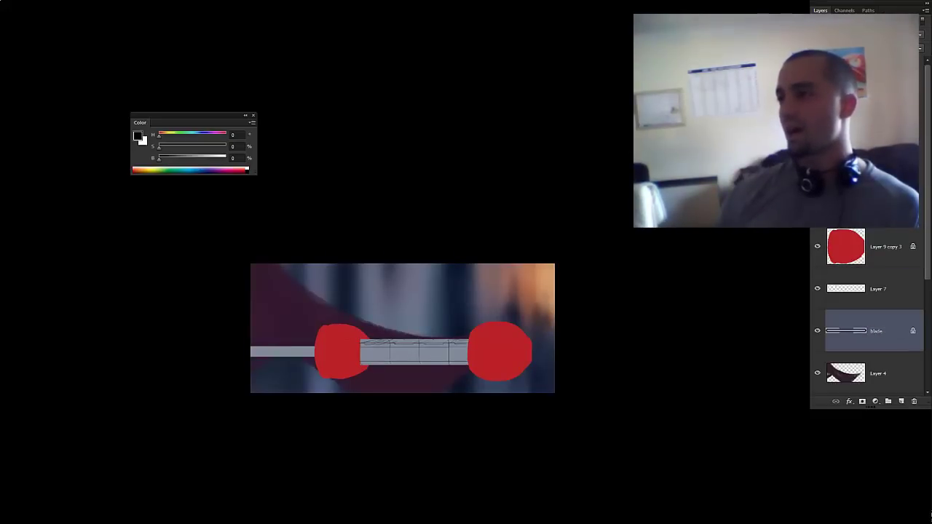
- Check which shape Layer 9 copy 3 holds by toggling its visibility, and rename the layer as front
{"action": "left_click", "coordinate": [858, 247]}
{"action": "left_click", "coordinate": [819, 248]}
{"action": "left_click", "coordinate": [819, 248]}
{"action": "double_click", "coordinate": [884, 247]}
{"action": "type", "text": "front"}
{"action": "key", "text": "Return"}
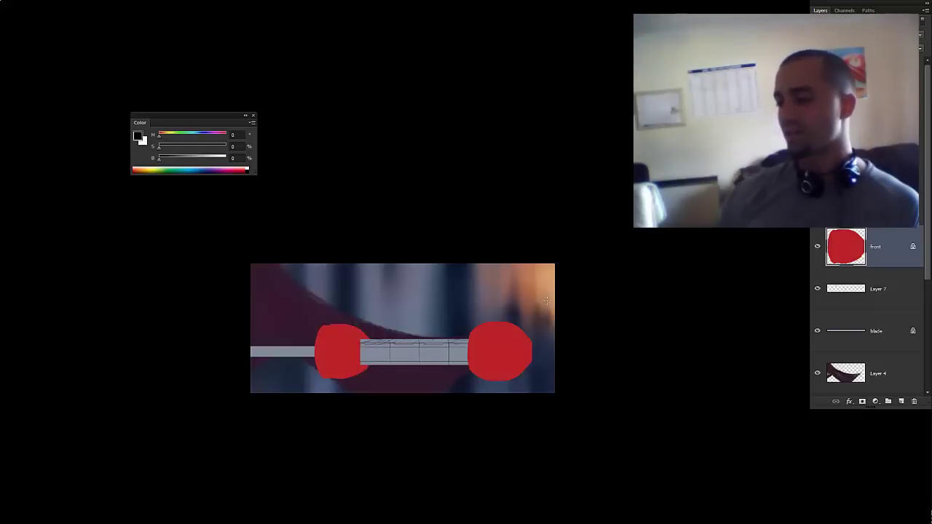
- Darken the left red structure with vertical gradients, undoing the unwanted one
{"action": "left_click", "coordinate": [344, 360], "text": "alt"}
{"action": "left_click", "coordinate": [344, 295], "text": "alt"}
{"action": "left_click_drag", "start_coordinate": [344, 341], "coordinate": [392, 370]}
{"action": "mouse_move", "coordinate": [350, 366]}
{"action": "left_mouse_down"}
{"action": "mouse_move", "coordinate": [350, 300]}
{"action": "mouse_move", "coordinate": [341, 393]}
{"action": "left_mouse_up"}
{"action": "key", "text": "ctrl+z"}
{"action": "left_click_drag", "start_coordinate": [340, 380], "coordinate": [343, 289]}
{"action": "left_click_drag", "start_coordinate": [339, 364], "coordinate": [347, 292]}
- Darken the right red structure's layer to near black and reselect the front layer
{"action": "left_click", "coordinate": [509, 370], "text": "ctrl"}
{"action": "key", "text": "alt+BackSpace"}
{"action": "left_click", "coordinate": [875, 246]}
{"action": "left_click_drag", "start_coordinate": [421, 316], "coordinate": [501, 332]}
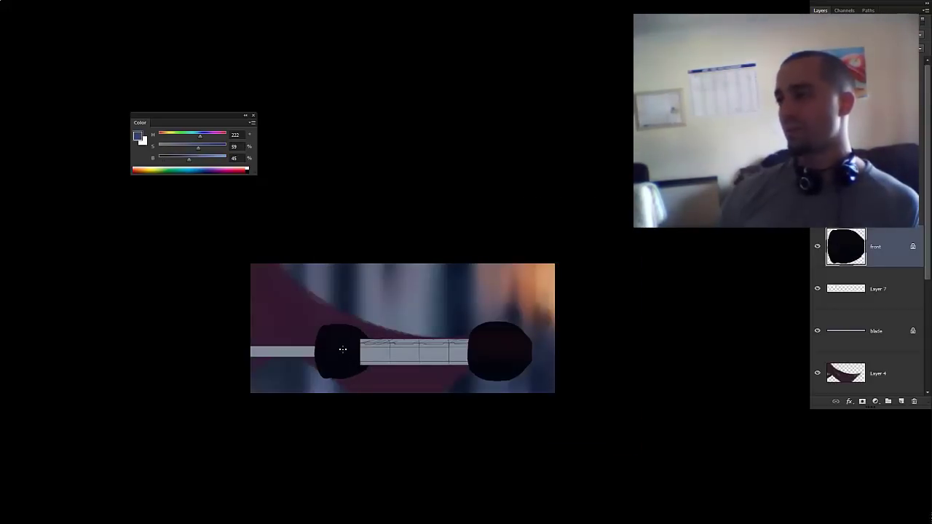
- Rework the left structure's fill with a navy gradient (H 222, S 59, B 45), undoing the unwanted fills
{"action": "key", "text": "alt+shift+BackSpace"}
{"action": "key", "text": "ctrl+z"}
{"action": "key", "text": "ctrl+z"}
{"action": "key", "text": "ctrl+z"}
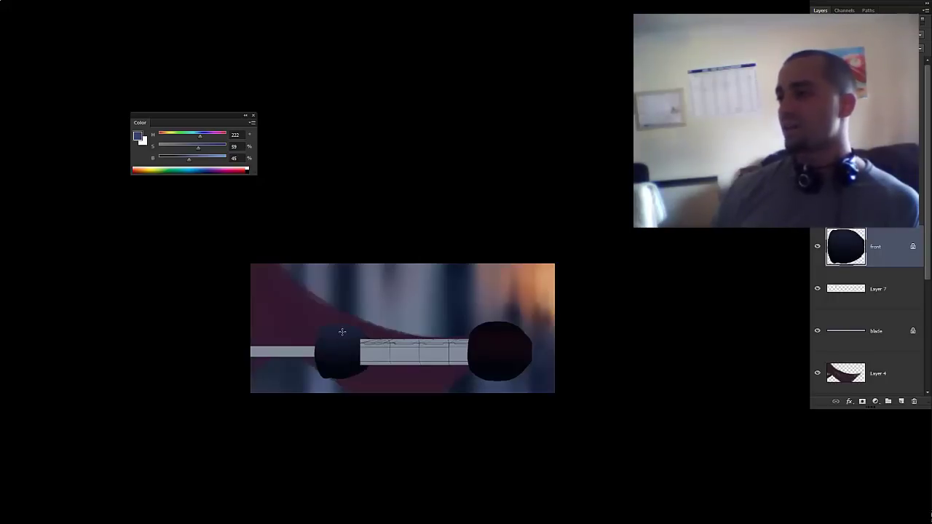
- Sample the near-black blue (H 222, S 77, B 5) and darken the left structure's lower part with a gradient at 50% opacity
{"action": "left_click", "coordinate": [345, 378], "text": "alt"}
{"action": "key", "text": "ctrl+z"}
{"action": "key", "text": "ctrl+z"}
{"action": "left_click", "coordinate": [344, 372], "text": "alt"}
{"action": "key", "text": "f"}
{"action": "key", "text": "f"}
{"action": "key", "text": "ctrl+z"}
{"action": "left_click_drag", "start_coordinate": [438, 301], "coordinate": [411, 314]}
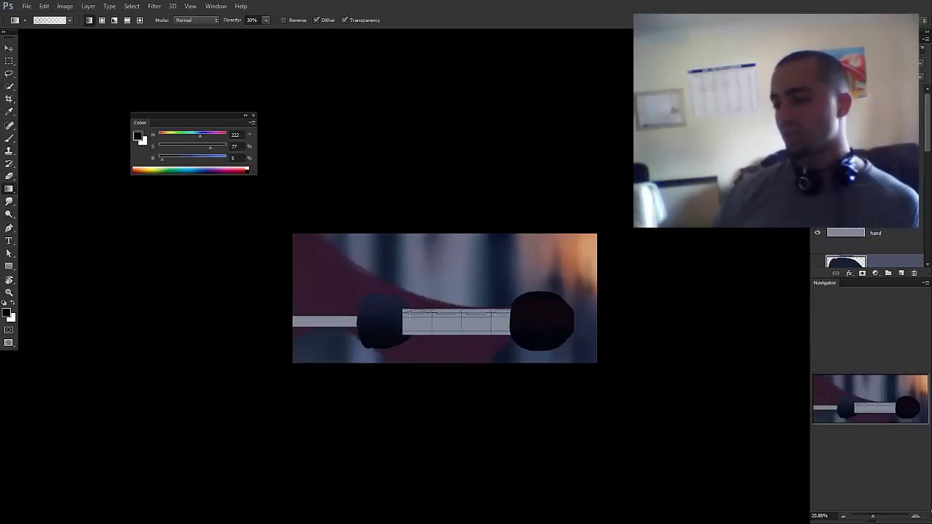
{"action": "key", "text": "5"}
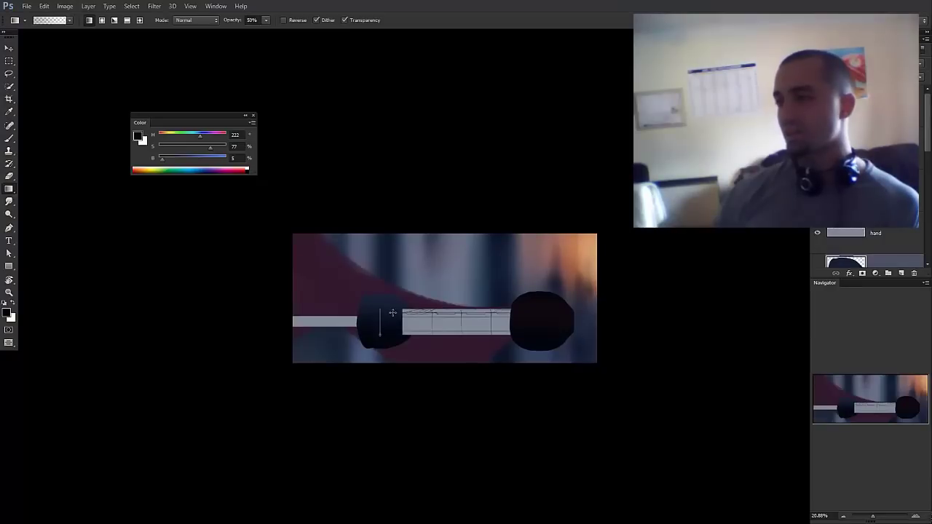
{"action": "scroll", "coordinate": [927, 161], "scroll_direction": "down", "scroll_amount": 2}
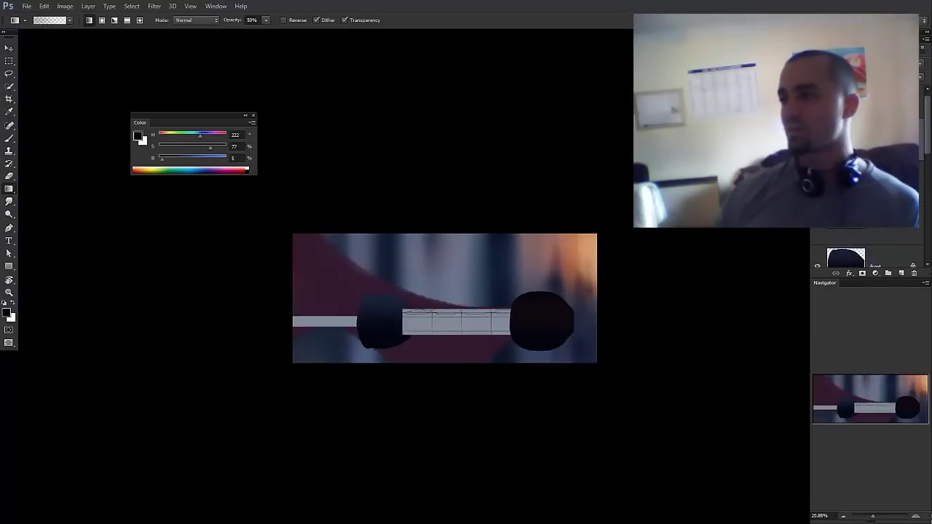
- Apply navy gradients to the right structure using a sampled dark blue and a richer H 219, S 81, B 28, and reselect the front layer
{"action": "left_click", "coordinate": [390, 308], "text": "alt"}
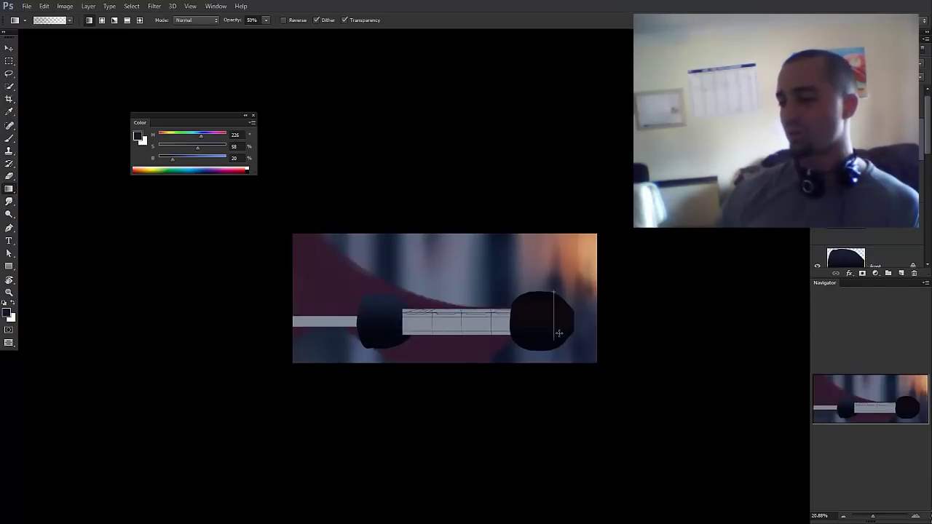
{"action": "left_click_drag", "start_coordinate": [544, 305], "coordinate": [542, 327]}
{"action": "left_click_drag", "start_coordinate": [201, 138], "coordinate": [199, 136]}
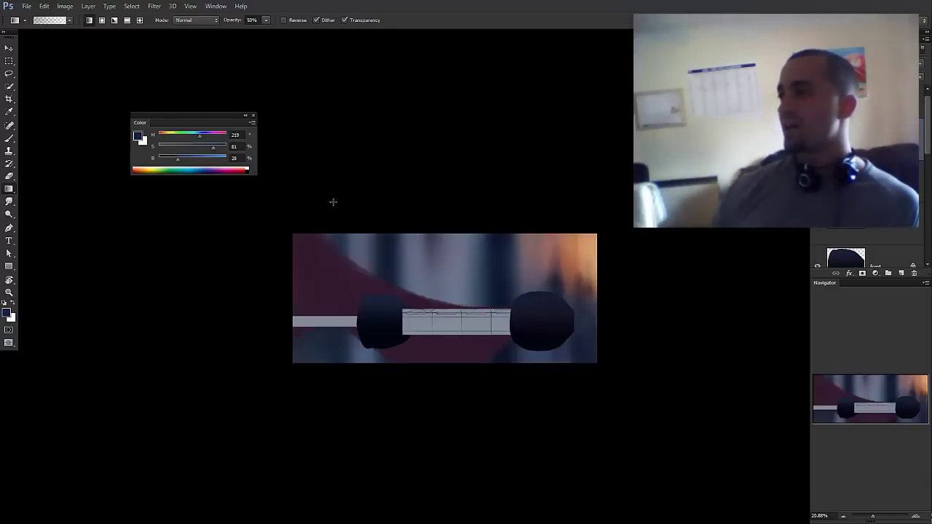
{"action": "left_click", "coordinate": [846, 259]}
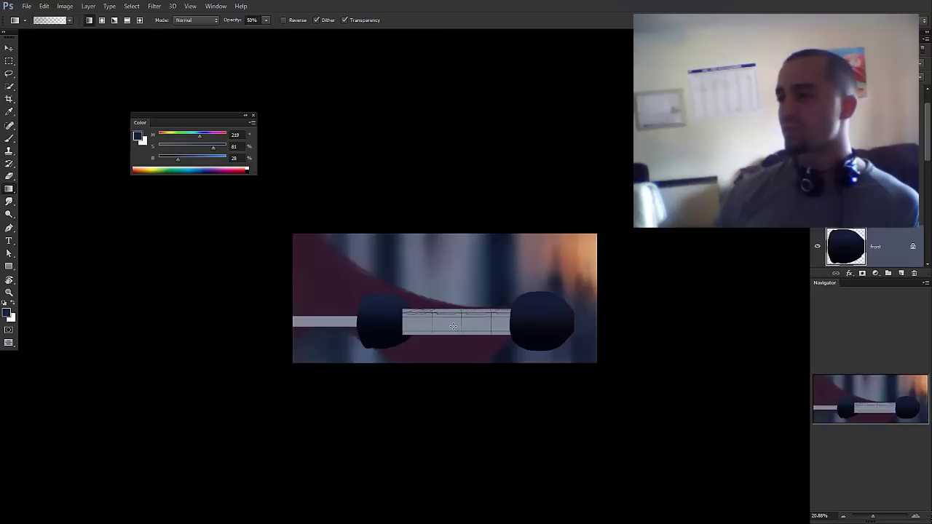
- Paint dark shading along the upper edge of the maroon shape on Layer 4 with the Soft Round brush
{"action": "key", "text": "v"}
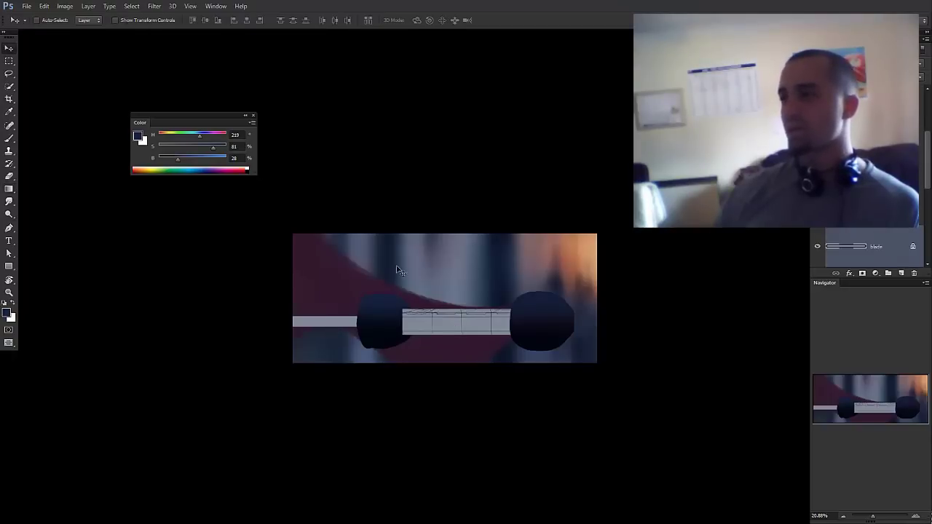
{"action": "key", "text": "b"}
{"action": "right_click", "coordinate": [395, 313]}
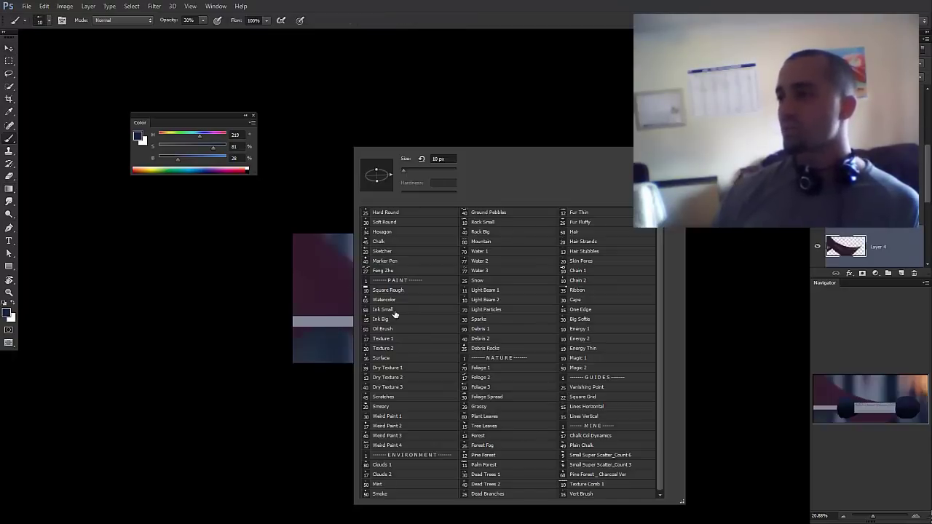
{"action": "double_click", "coordinate": [397, 225]}
{"action": "left_click", "coordinate": [327, 271], "text": "alt"}
{"action": "left_click_drag", "start_coordinate": [327, 270], "coordinate": [404, 302]}
{"action": "left_click_drag", "start_coordinate": [339, 270], "coordinate": [396, 290]}
- Deepen the maroon shape's upper edge and corner with near-black maroon (H 315, S 89, B 4) at 50% brush opacity
{"action": "key", "text": "5"}
{"action": "key", "text": "bracketright"}
{"action": "key", "text": "bracketright"}
{"action": "key", "text": "bracketright"}
{"action": "key", "text": "bracketright"}
{"action": "key", "text": "bracketleft"}
{"action": "key", "text": "bracketleft"}
{"action": "key", "text": "bracketleft"}
{"action": "key", "text": "bracketleft"}
{"action": "key", "text": "bracketright"}
{"action": "left_click_drag", "start_coordinate": [312, 258], "coordinate": [360, 293]}
{"action": "key", "text": "bracketleft"}
{"action": "key", "text": "bracketleft"}
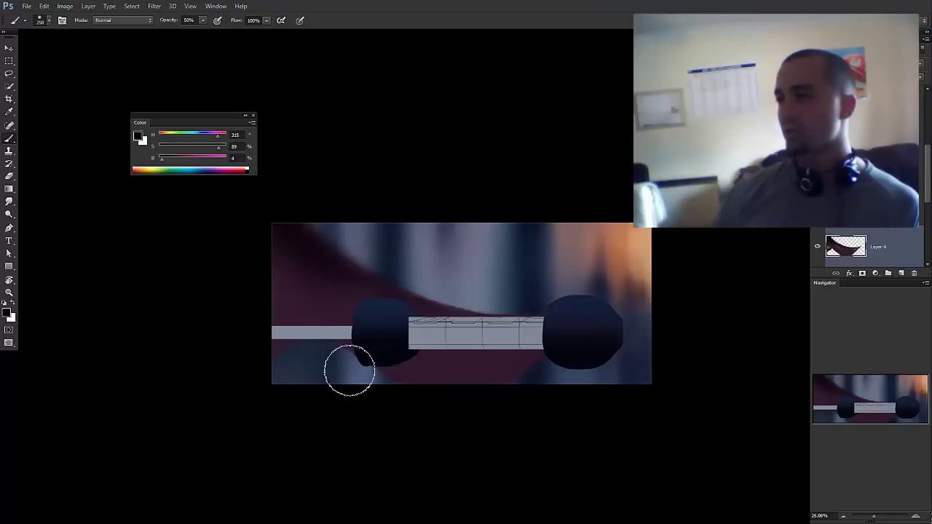
{"action": "left_click_drag", "start_coordinate": [349, 370], "coordinate": [354, 369]}
{"action": "key", "text": "bracketright"}
{"action": "key", "text": "bracketleft"}
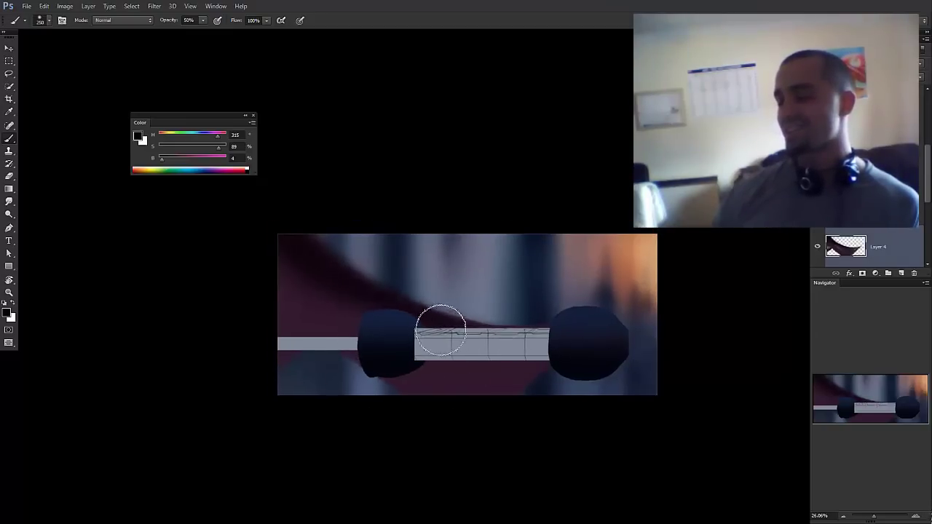
- Continue the near-black shading along the maroon edge above the walkway up to the right structure, varying the brush size
{"action": "scroll", "coordinate": [466, 328], "scroll_direction": "down", "scroll_amount": 1}
{"action": "key", "text": "bracketleft"}
{"action": "key", "text": "bracketleft"}
{"action": "key", "text": "bracketleft"}
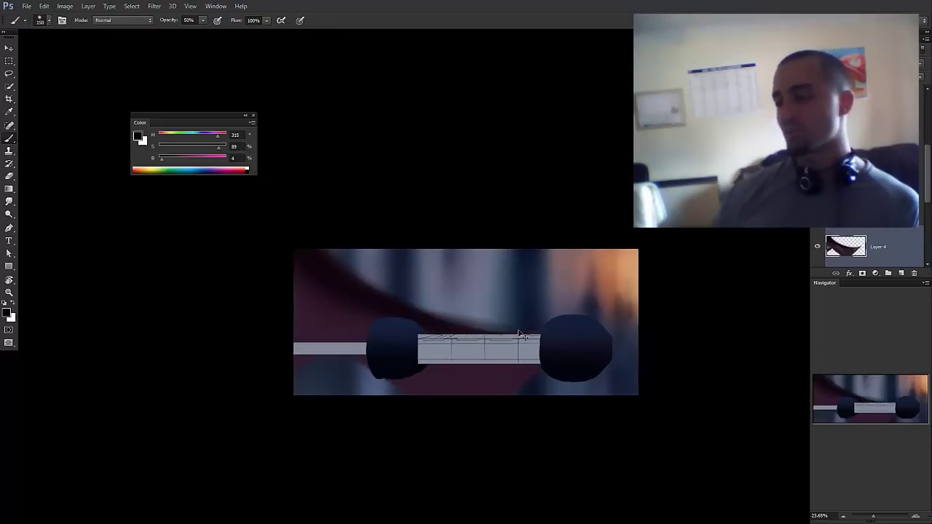
{"action": "key", "text": "bracketright"}
{"action": "key", "text": "bracketright"}
{"action": "key", "text": "bracketright"}
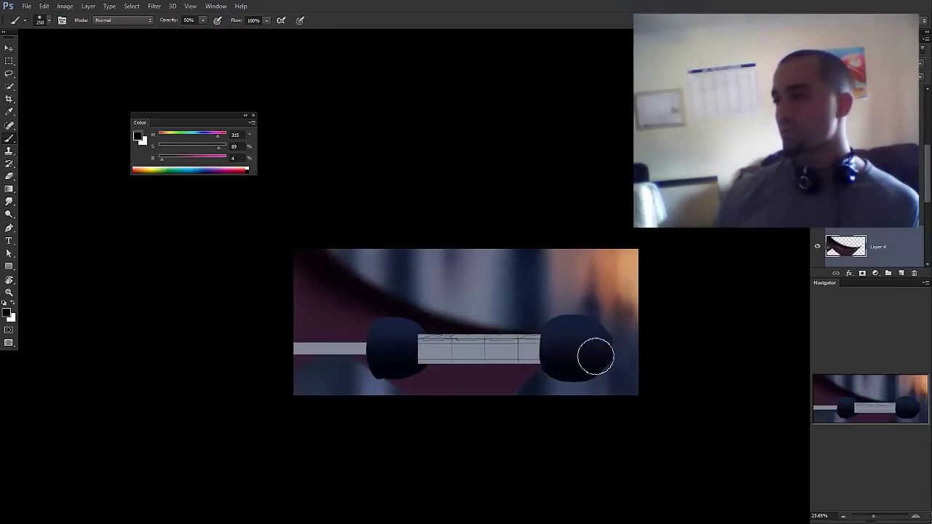
{"action": "key", "text": "bracketright"}
{"action": "key", "text": "bracketright"}
{"action": "key", "text": "bracketright"}
{"action": "key", "text": "bracketright"}
{"action": "key", "text": "bracketleft"}
{"action": "key", "text": "bracketleft"}
{"action": "key", "text": "bracketleft"}
{"action": "key", "text": "bracketleft"}
{"action": "key", "text": "bracketleft"}
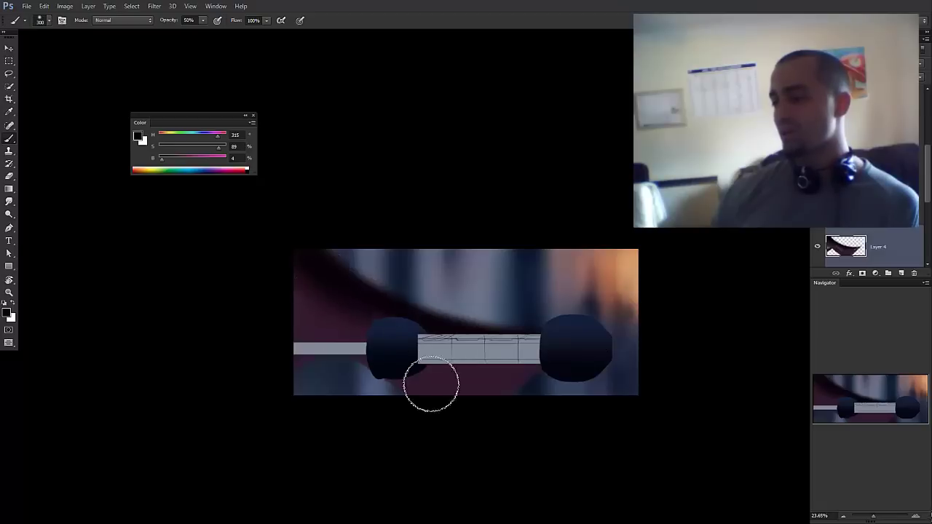
- Brush soft dark shadows onto the maroon shape around the left structure and just below the walkway
{"action": "key", "text": "bracketright"}
{"action": "key", "text": "bracketright"}
{"action": "key", "text": "bracketright"}
{"action": "key", "text": "bracketright"}
{"action": "key", "text": "bracketright"}
{"action": "key", "text": "bracketleft"}
{"action": "key", "text": "bracketleft"}
{"action": "key", "text": "bracketright"}
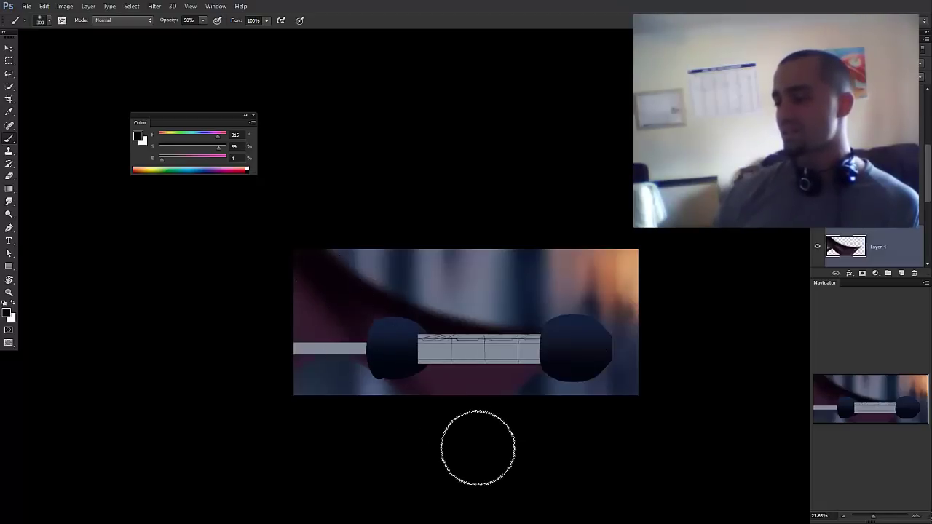
{"action": "key", "text": "bracketleft"}
{"action": "key", "text": "bracketleft"}
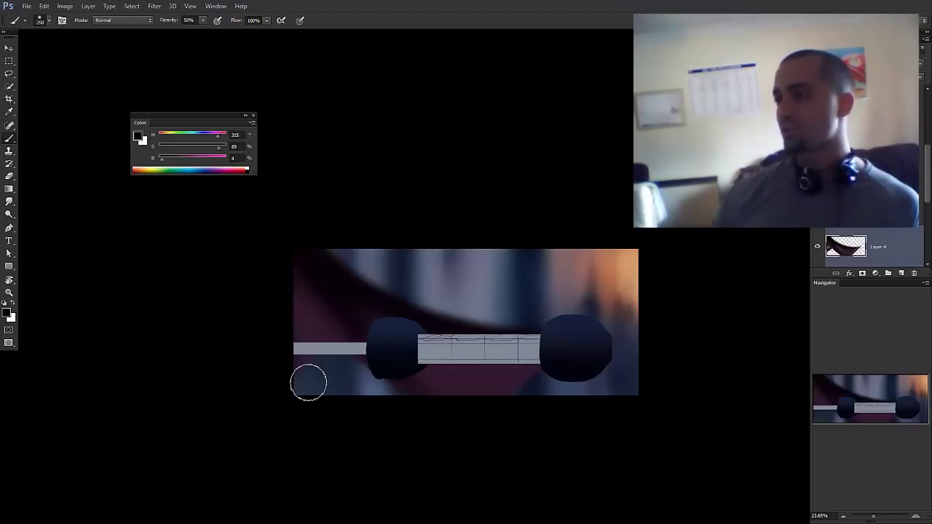
- Shade the lower right edge of the maroon shape and the area above the thin walkway beside the left structure
{"action": "key", "text": "bracketright"}
{"action": "key", "text": "bracketright"}
{"action": "left_click_drag", "start_coordinate": [537, 381], "coordinate": [539, 379]}
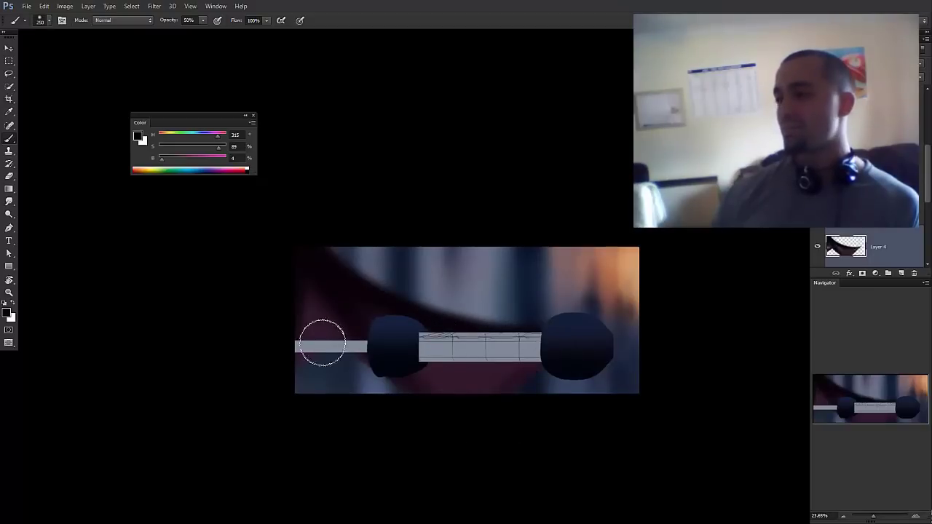
{"action": "left_click_drag", "start_coordinate": [359, 321], "coordinate": [359, 323]}
{"action": "key", "text": "bracketleft"}
{"action": "key", "text": "bracketleft"}
- Brush brighter maroon tones, up to H 323, S 94, B 37, onto the maroon area beside the left structure and set brush opacity to 30%
{"action": "right_click", "coordinate": [313, 331], "text": "alt+shift"}
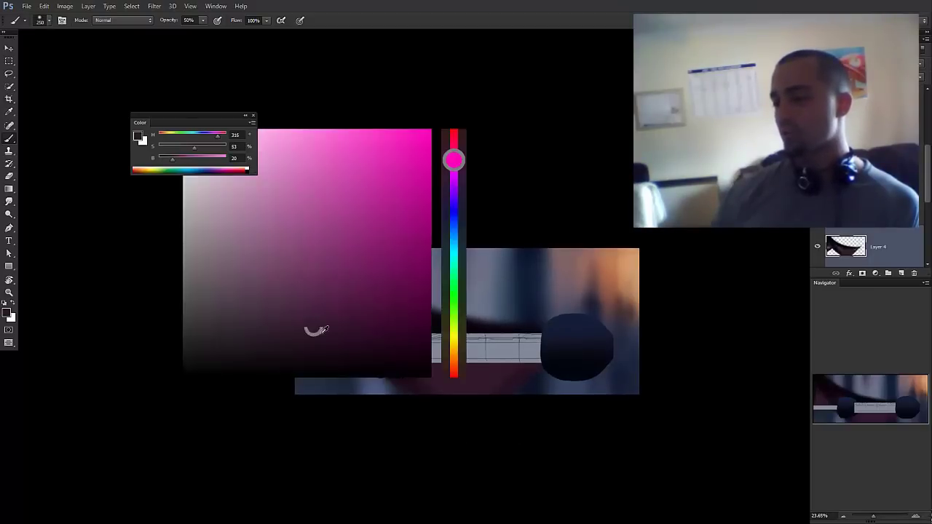
{"action": "key", "text": "bracketright"}
{"action": "key", "text": "bracketright"}
{"action": "key", "text": "bracketright"}
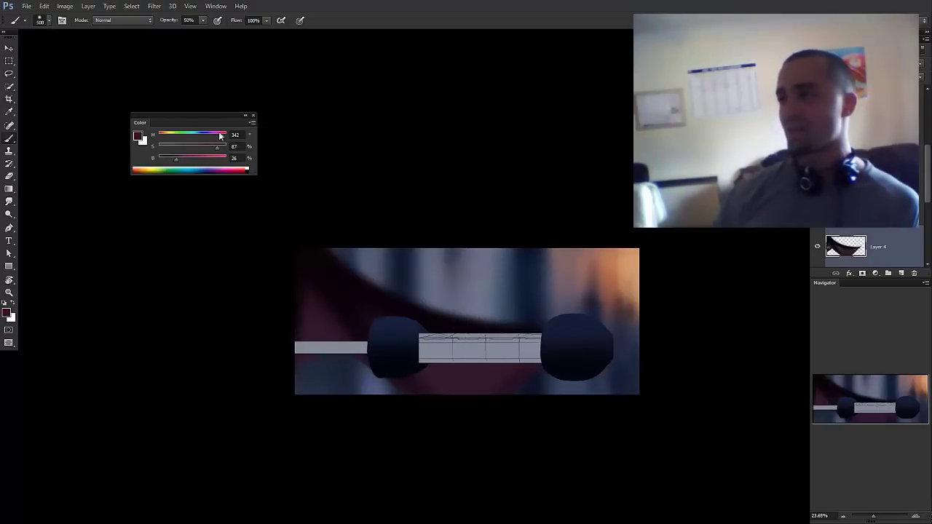
{"action": "right_click", "coordinate": [366, 344], "text": "alt+shift"}
{"action": "key", "text": "bracketright"}
{"action": "key", "text": "bracketright"}
{"action": "key", "text": "bracketleft"}
{"action": "key", "text": "bracketleft"}
{"action": "key", "text": "bracketleft"}
{"action": "key", "text": "3"}
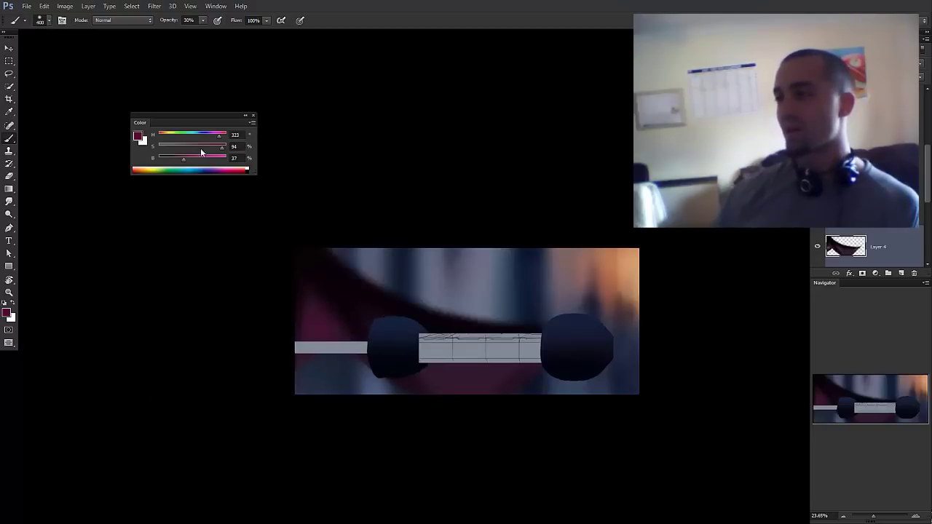
- Sample a near-black maroon, H 326, S 74, B 7, and softly shade the maroon area beside the left structure with a large brush
{"action": "left_click", "coordinate": [361, 332], "text": "alt"}
{"action": "key", "text": "bracketleft"}
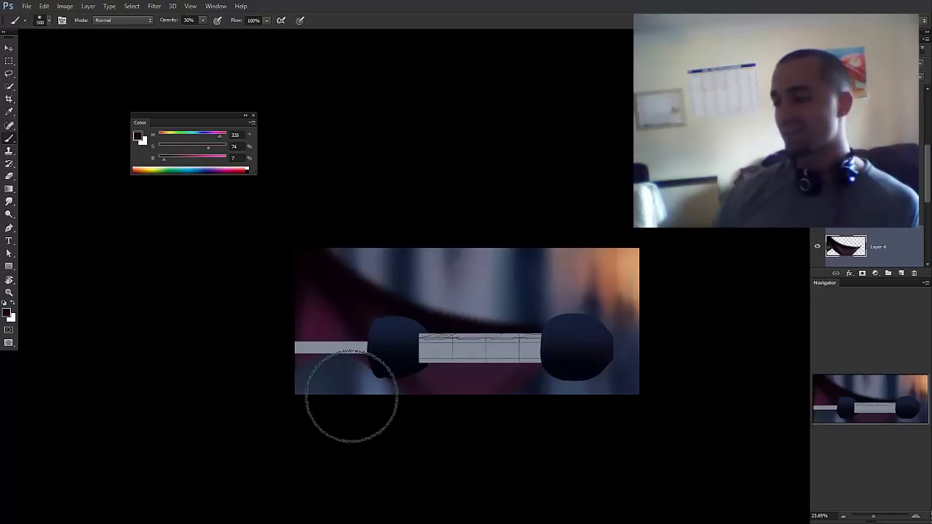
{"action": "key", "text": "bracketleft"}
{"action": "key", "text": "bracketright"}
{"action": "key", "text": "bracketright"}
{"action": "key", "text": "bracketright"}
- Sample dark maroon tones, ending at H 320, S 85, B 19, and shade around the left structure with a brush reduced to size 200
{"action": "left_click", "coordinate": [361, 308], "text": "alt"}
{"action": "key", "text": "bracketleft"}
{"action": "key", "text": "bracketleft"}
{"action": "key", "text": "bracketleft"}
{"action": "key", "text": "bracketleft"}
{"action": "key", "text": "bracketleft"}
{"action": "key", "text": "bracketleft"}
{"action": "key", "text": "bracketleft"}
{"action": "key", "text": "bracketleft"}
{"action": "left_click", "coordinate": [406, 389], "text": "alt"}
{"action": "left_click", "coordinate": [406, 386], "text": "alt"}
{"action": "key", "text": "bracketright"}
{"action": "key", "text": "bracketright"}
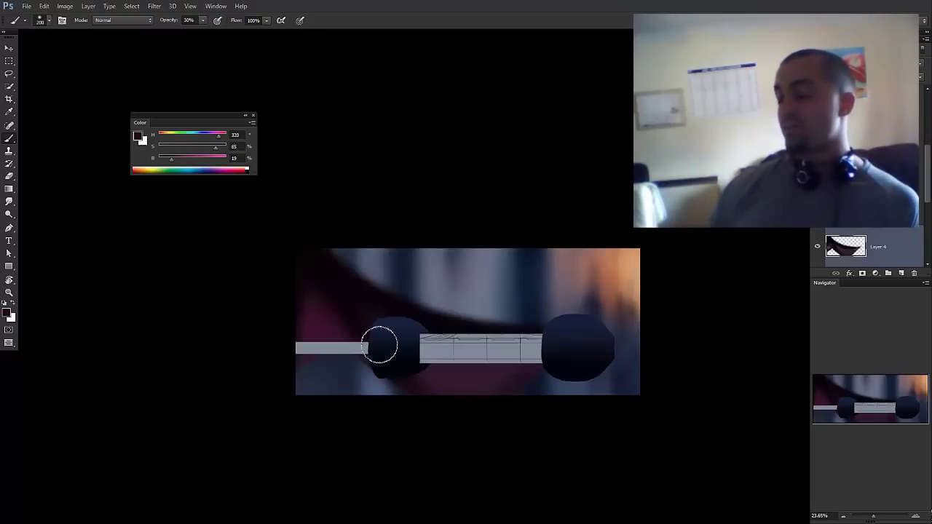
- Set the brush opacity to 50% and blend the dark maroon into the shape with brush sizes around 300
{"action": "key", "text": "5"}
{"action": "key", "text": "bracketright"}
{"action": "key", "text": "bracketright"}
{"action": "key", "text": "bracketright"}
{"action": "key", "text": "bracketright"}
{"action": "key", "text": "bracketright"}
{"action": "key", "text": "bracketleft"}
{"action": "key", "text": "bracketleft"}
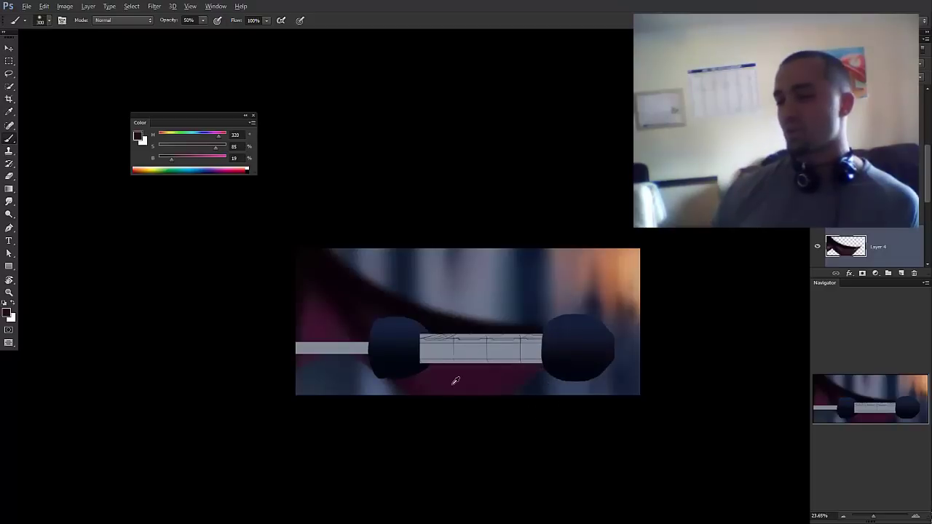
- Pick a brighter maroon, H 320, S 91, B 42, for the area beside the left structure and return brush opacity to 30%
{"action": "left_click", "coordinate": [372, 312], "text": "alt"}
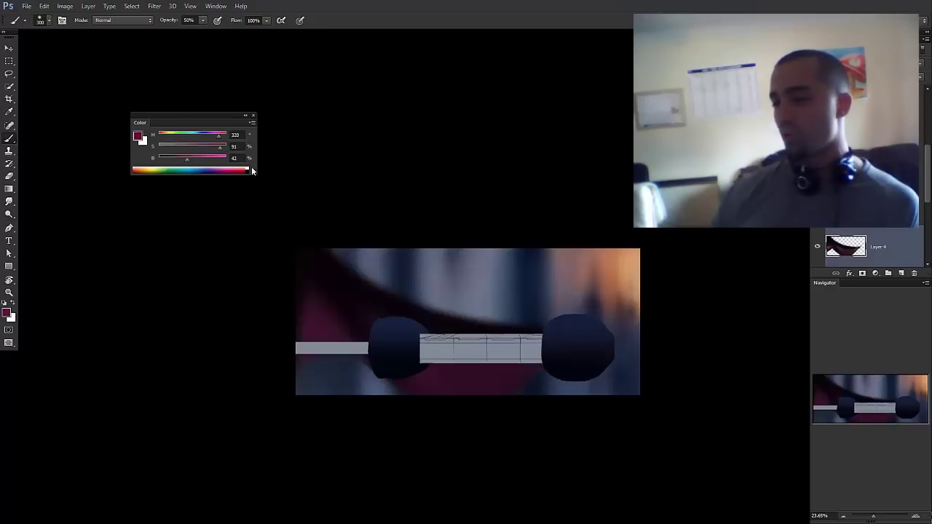
{"action": "right_click", "coordinate": [370, 323]}
{"action": "double_click", "coordinate": [378, 360]}
{"action": "key", "text": "3"}
- Brush a bright magenta, H 326, S 92, B 67, onto the maroon area just below the walkway, varying the brush size up to 600
{"action": "right_click", "coordinate": [485, 345]}
{"action": "double_click", "coordinate": [462, 224]}
{"action": "key", "text": "bracketright"}
{"action": "key", "text": "bracketleft"}
{"action": "key", "text": "bracketleft"}
{"action": "left_click_drag", "start_coordinate": [428, 374], "coordinate": [430, 314]}
{"action": "key", "text": "bracketright"}
{"action": "key", "text": "bracketright"}
{"action": "left_click", "coordinate": [424, 376]}
{"action": "key", "text": "bracketleft"}
{"action": "key", "text": "bracketright"}
{"action": "left_click", "coordinate": [460, 354]}
{"action": "key", "text": "bracketright"}
{"action": "key", "text": "bracketright"}
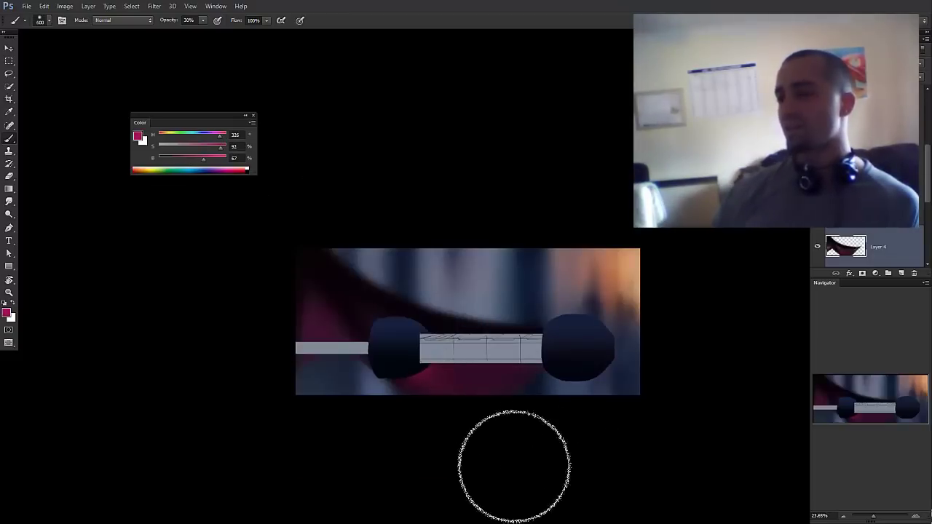
- Blend near-black H 315, S 80, B 4 and reddish maroon H 337, S 93, B 30 into the area below the walkway
{"action": "left_click", "coordinate": [450, 336], "text": "alt"}
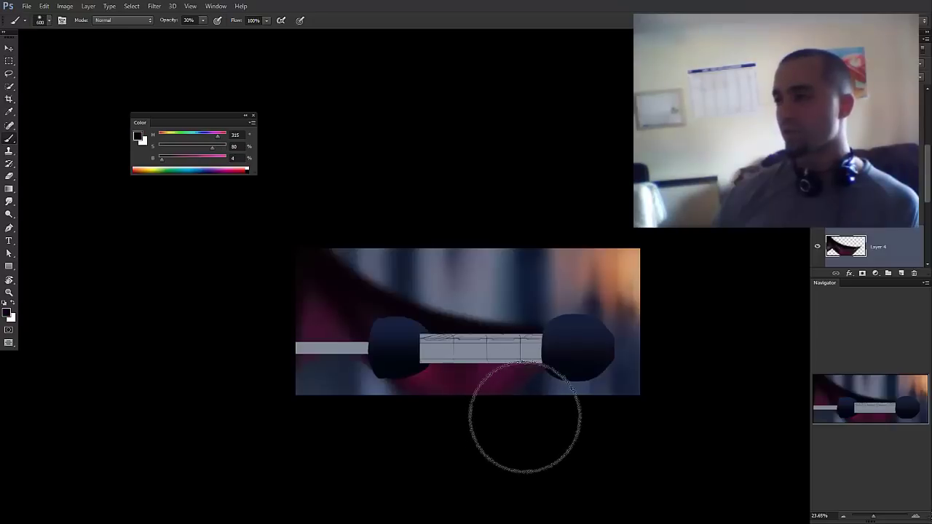
{"action": "left_click", "coordinate": [424, 375], "text": "alt"}
{"action": "key", "text": "bracketleft"}
{"action": "key", "text": "bracketleft"}
{"action": "key", "text": "bracketleft"}
{"action": "key", "text": "bracketleft"}
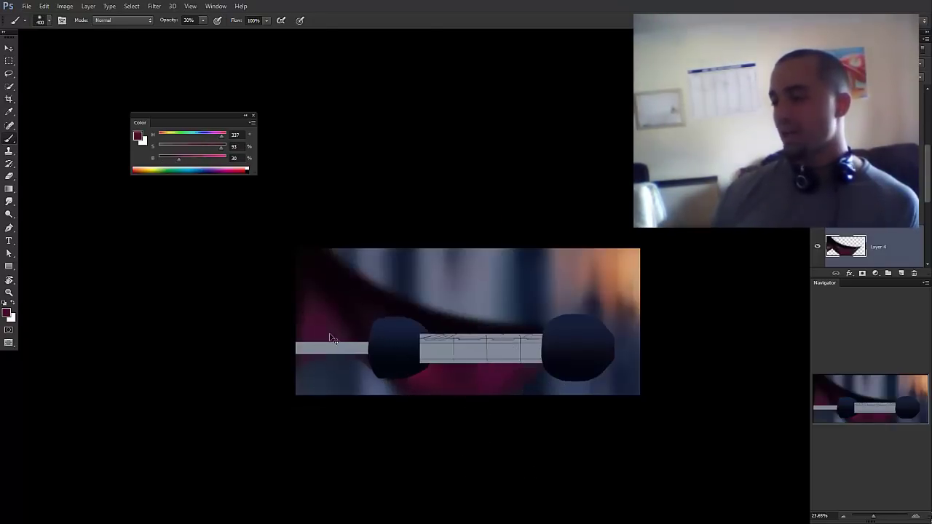
{"action": "left_click_drag", "start_coordinate": [475, 372], "coordinate": [531, 399]}
- Refine the maroon shading below the walkway with smaller brushes, sampling dark tones and ending at H 322, S 80, B 28
{"action": "left_click", "coordinate": [496, 379], "text": "alt"}
{"action": "key", "text": "bracketleft"}
{"action": "key", "text": "bracketleft"}
{"action": "right_click", "coordinate": [516, 369], "text": "alt+shift"}
{"action": "key", "text": "bracketleft"}
{"action": "left_click", "coordinate": [499, 325], "text": "alt"}
{"action": "key", "text": "bracketleft"}
{"action": "key", "text": "bracketleft"}
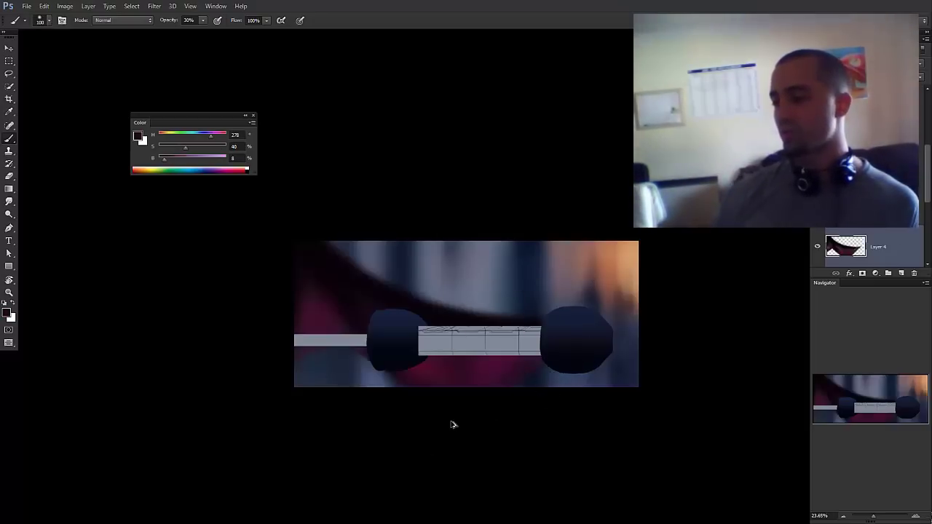
{"action": "left_click", "coordinate": [528, 376], "text": "alt"}
{"action": "key", "text": "bracketright"}
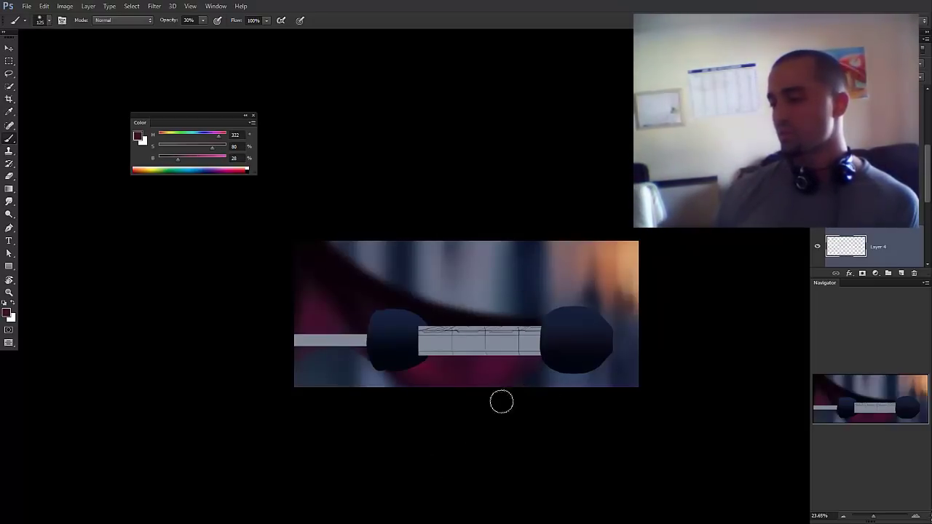
- Erase a soft patch from the maroon shape's lower edge below the walkway, using the Eraser at 20% opacity
{"action": "scroll", "coordinate": [868, 246], "scroll_direction": "down", "scroll_amount": 2}
{"action": "key", "text": "e"}
{"action": "left_click", "coordinate": [461, 383]}
{"action": "key", "text": "ctrl+z"}
{"action": "right_click", "coordinate": [462, 376], "text": "alt"}
{"action": "right_click", "coordinate": [454, 364], "text": "alt"}
{"action": "key", "text": "2"}
{"action": "left_click", "coordinate": [461, 388]}
{"action": "left_click", "coordinate": [460, 385]}
{"action": "key", "text": "bracketleft"}
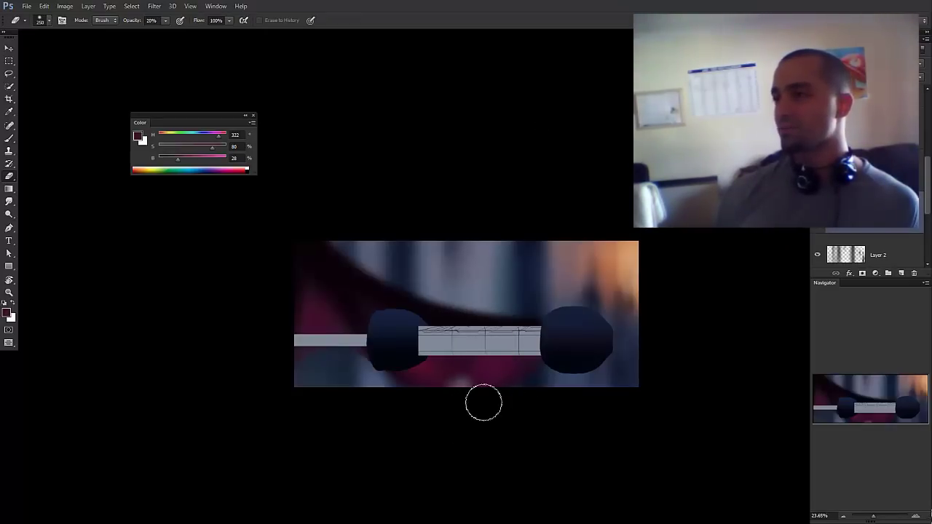
{"action": "left_click_drag", "start_coordinate": [468, 383], "coordinate": [467, 385]}
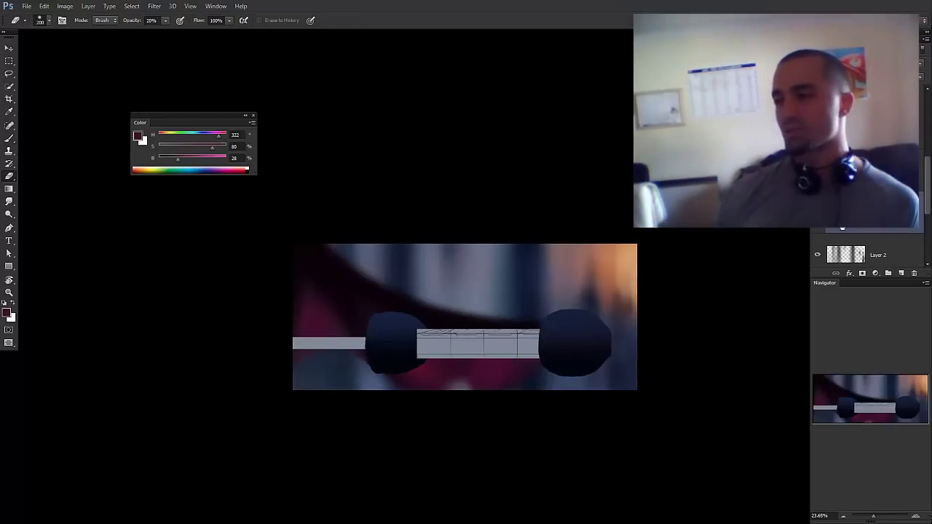
- Select the left structure's layer, outline its outer left rim with a closed curved Pen path, and convert the path to a selection
{"action": "left_click_drag", "start_coordinate": [401, 333], "coordinate": [413, 333]}
{"action": "key", "text": "v"}
{"action": "left_click", "coordinate": [407, 332], "text": "ctrl"}
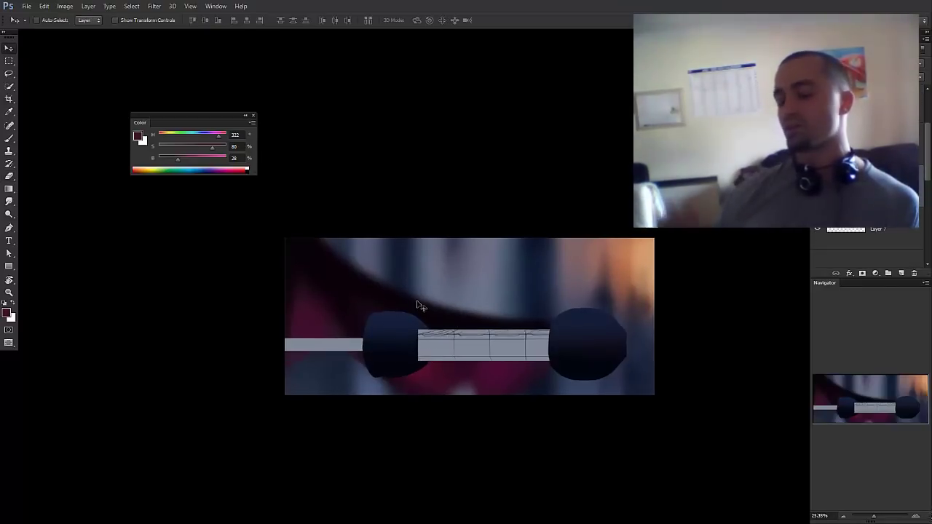
{"action": "key", "text": "p"}
{"action": "scroll", "coordinate": [381, 318], "scroll_direction": "up", "scroll_amount": 2}
{"action": "left_click", "coordinate": [384, 309]}
{"action": "left_click_drag", "start_coordinate": [384, 412], "coordinate": [419, 434]}
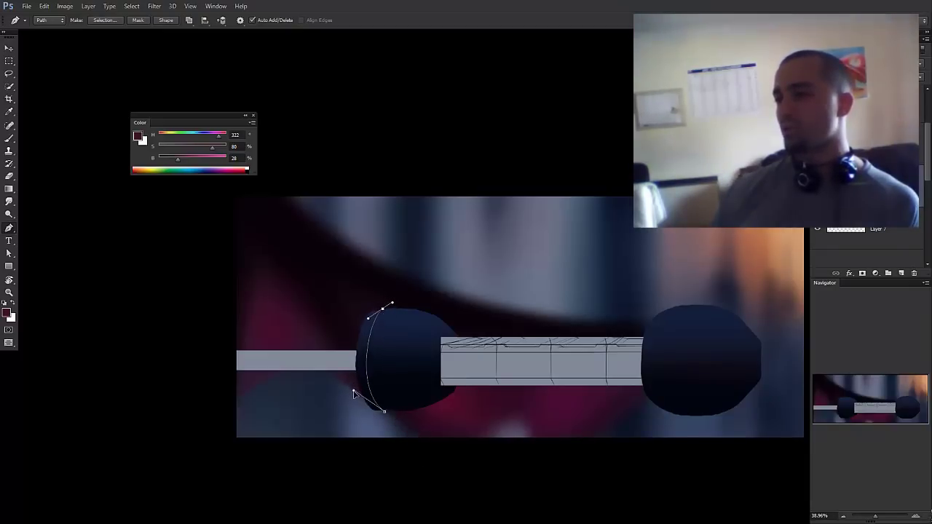
{"action": "left_click_drag", "start_coordinate": [385, 413], "coordinate": [359, 405]}
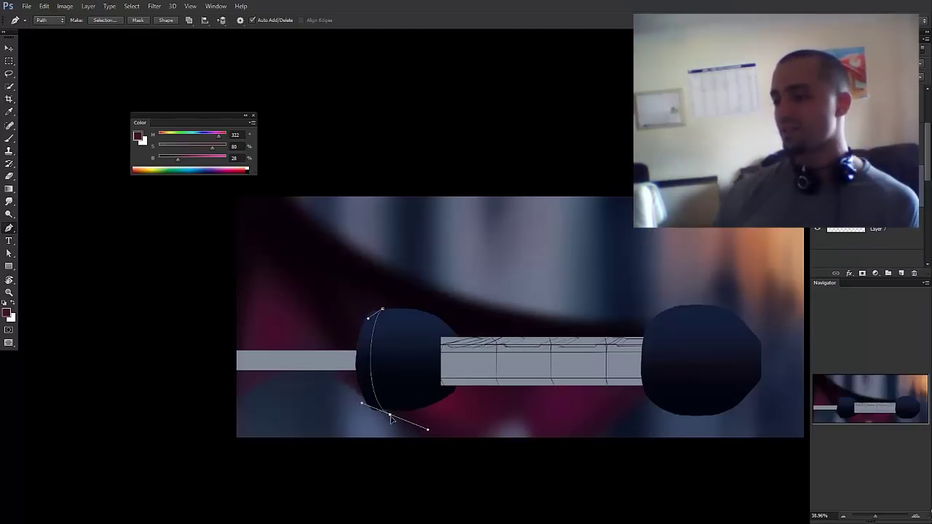
{"action": "left_click_drag", "start_coordinate": [342, 405], "coordinate": [318, 377]}
{"action": "left_click", "coordinate": [343, 405], "text": "alt"}
{"action": "left_click_drag", "start_coordinate": [347, 283], "coordinate": [359, 272]}
{"action": "key", "text": "ctrl+Return"}
- Add a new layer and paint a grey strip inside the selection along the left structure's outer rim, with the selection edges hidden
{"action": "left_click", "coordinate": [902, 274]}
{"action": "key", "text": "b"}
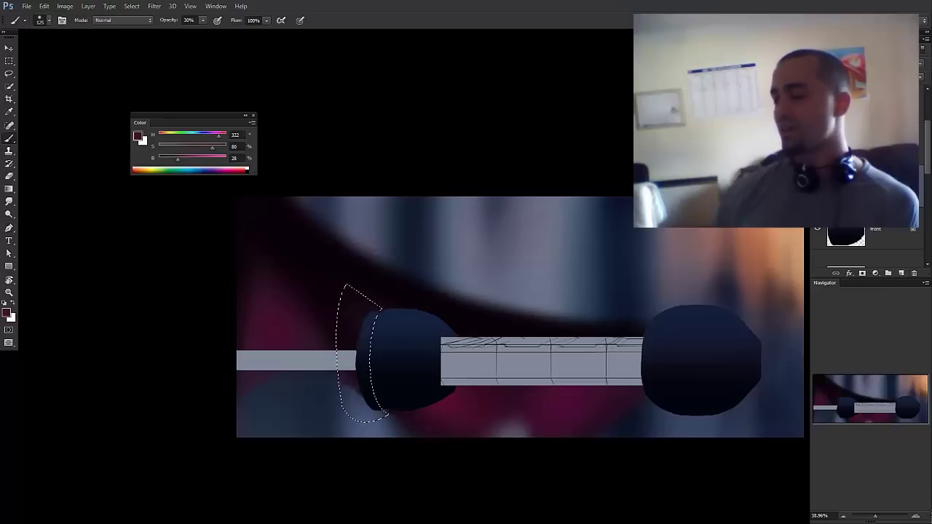
{"action": "left_click", "coordinate": [368, 341], "text": "alt"}
{"action": "mouse_move", "coordinate": [369, 341]}
{"action": "left_mouse_down"}
{"action": "mouse_move", "coordinate": [223, 271]}
{"action": "mouse_move", "coordinate": [418, 431]}
{"action": "left_mouse_up"}
{"action": "key", "text": "ctrl+h"}
{"action": "scroll", "coordinate": [362, 350], "scroll_direction": "down", "scroll_amount": 3}
{"action": "key", "text": "bracketright"}
{"action": "key", "text": "bracketright"}
{"action": "key", "text": "bracketright"}
{"action": "key", "text": "bracketright"}
{"action": "key", "text": "bracketright"}
{"action": "key", "text": "bracketright"}
{"action": "key", "text": "bracketright"}
{"action": "left_click_drag", "start_coordinate": [418, 354], "coordinate": [380, 465]}
- Darken the grey rim strip with a 50% opacity gradient of H 222, S 77, B 5, and sample the rim's grey
{"action": "key", "text": "bracketleft"}
{"action": "key", "text": "bracketleft"}
{"action": "key", "text": "bracketleft"}
{"action": "key", "text": "bracketleft"}
{"action": "key", "text": "bracketleft"}
{"action": "left_click", "coordinate": [381, 371], "text": "alt"}
{"action": "key", "text": "g"}
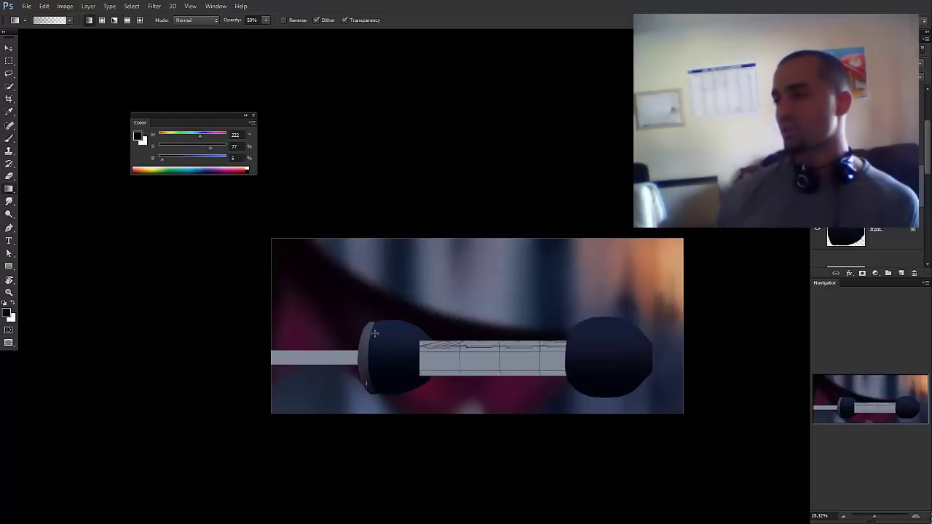
{"action": "left_click_drag", "start_coordinate": [369, 372], "coordinate": [369, 338]}
{"action": "key", "text": "b"}
{"action": "left_click", "coordinate": [371, 341], "text": "alt"}
{"action": "mouse_move", "coordinate": [417, 387]}
{"action": "left_mouse_down"}
{"action": "mouse_move", "coordinate": [388, 397]}
{"action": "mouse_move", "coordinate": [396, 365]}
{"action": "left_mouse_up"}
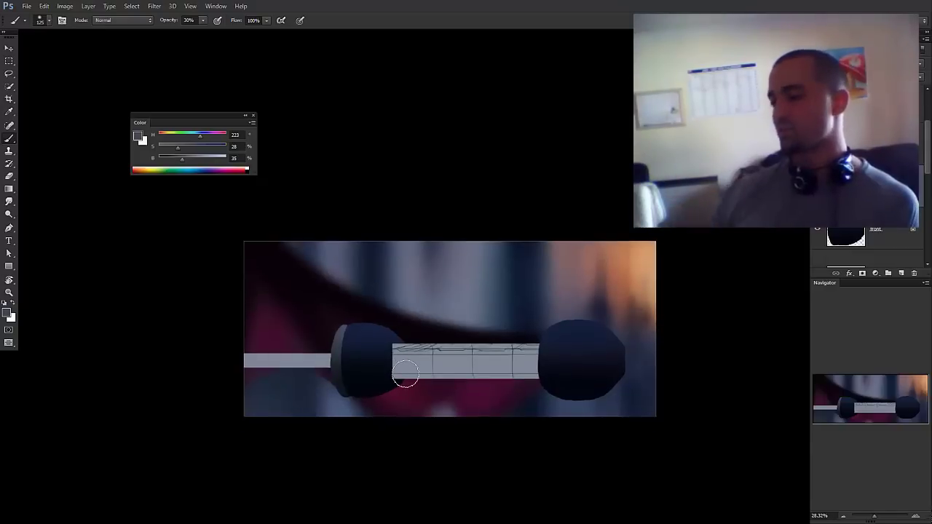
- Add a layer mask to the walkway and mask off its upper and lower left corners with a black brush at 100% opacity
{"action": "key", "text": "v"}
{"action": "left_click", "coordinate": [861, 273], "text": "alt"}
{"action": "key", "text": "ctrl+z"}
{"action": "left_click", "coordinate": [862, 273]}
{"action": "key", "text": "b"}
{"action": "left_click_drag", "start_coordinate": [410, 351], "coordinate": [428, 350]}
{"action": "left_click_drag", "start_coordinate": [408, 323], "coordinate": [391, 409]}
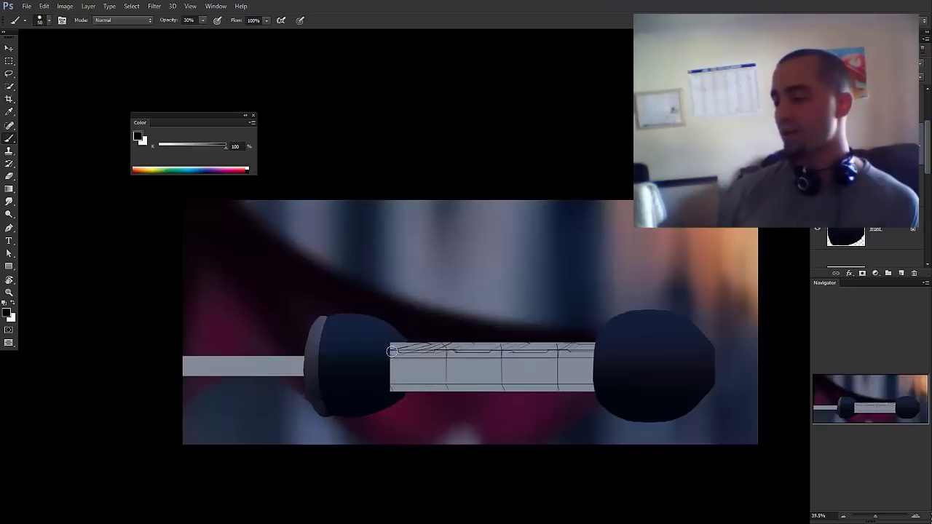
{"action": "scroll", "coordinate": [402, 350], "scroll_direction": "down", "scroll_amount": 1}
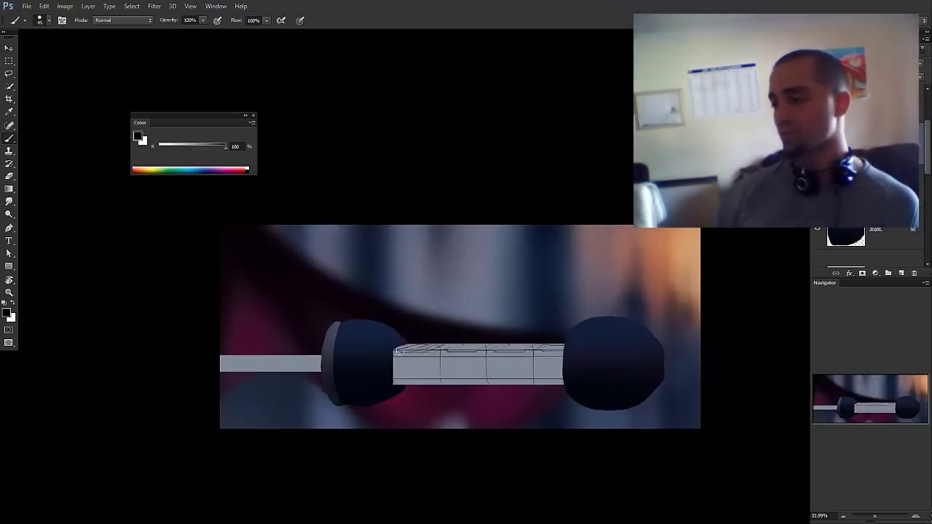
{"action": "scroll", "coordinate": [399, 386], "scroll_direction": "up", "scroll_amount": 1}
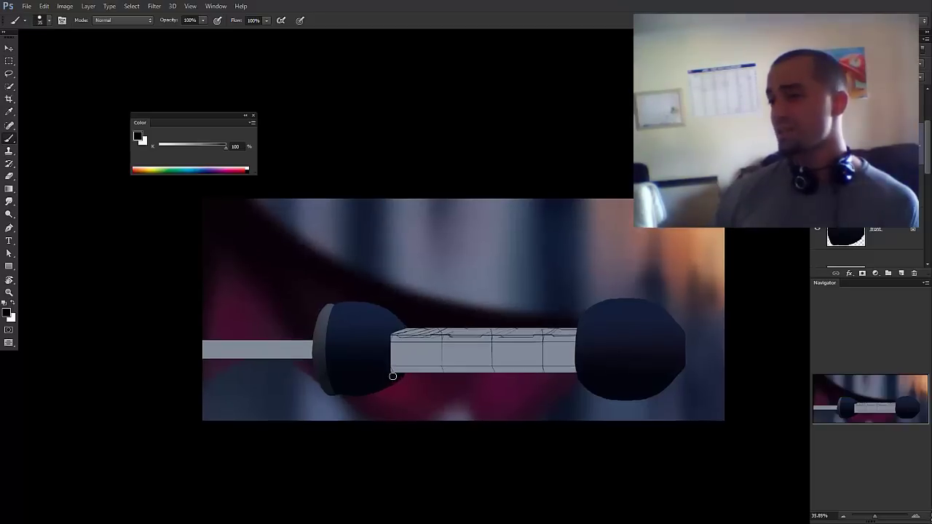
{"action": "scroll", "coordinate": [433, 338], "scroll_direction": "up", "scroll_amount": 1}
{"action": "scroll", "coordinate": [420, 353], "scroll_direction": "up", "scroll_amount": 1}
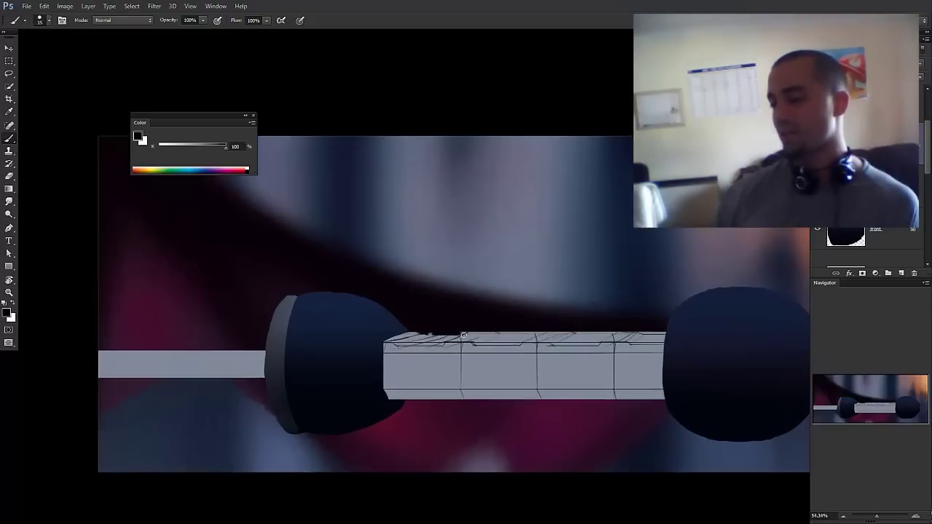
- Cut evenly spaced notches into the walkway's upper edge by painting black on its layer mask
{"action": "left_click_drag", "start_coordinate": [463, 335], "coordinate": [442, 334]}
{"action": "mouse_move", "coordinate": [925, 156]}
{"action": "left_mouse_down"}
{"action": "mouse_move", "coordinate": [925, 181]}
{"action": "mouse_move", "coordinate": [925, 139]}
{"action": "left_mouse_up"}
{"action": "left_click", "coordinate": [881, 193]}
{"action": "left_click", "coordinate": [882, 157]}
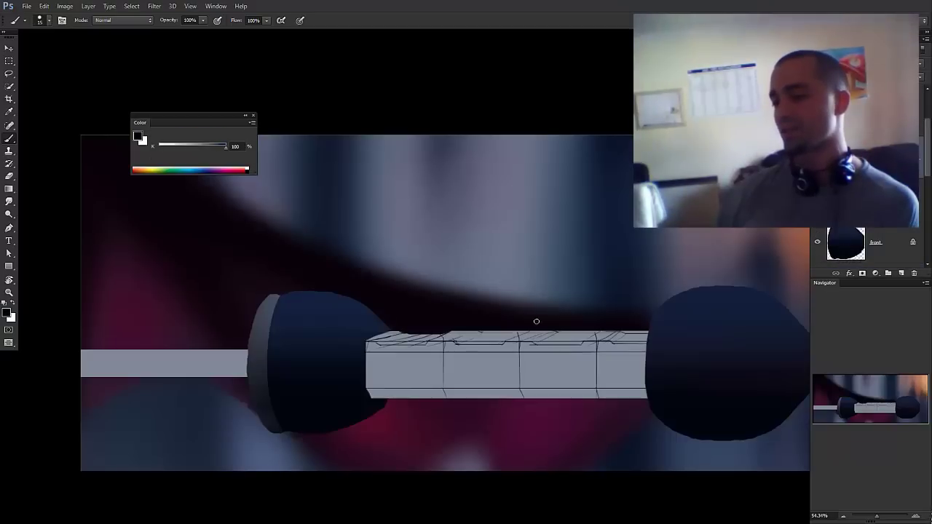
{"action": "scroll", "coordinate": [506, 325], "scroll_direction": "up", "scroll_amount": 1}
{"action": "left_click_drag", "start_coordinate": [494, 336], "coordinate": [554, 328]}
{"action": "key", "text": "bracketright"}
{"action": "left_click_drag", "start_coordinate": [643, 327], "coordinate": [633, 326]}
{"action": "left_click_drag", "start_coordinate": [562, 372], "coordinate": [559, 355]}
{"action": "left_click_drag", "start_coordinate": [466, 370], "coordinate": [474, 371]}
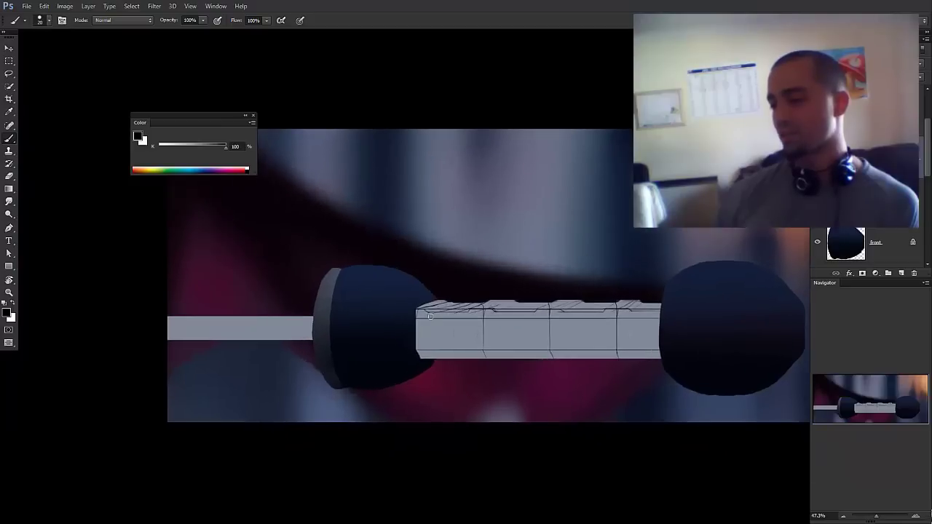
- Cut a matching row of notches into the walkway's lower edge on the layer mask, varying the brush size
{"action": "scroll", "coordinate": [449, 365], "scroll_direction": "up", "scroll_amount": 1}
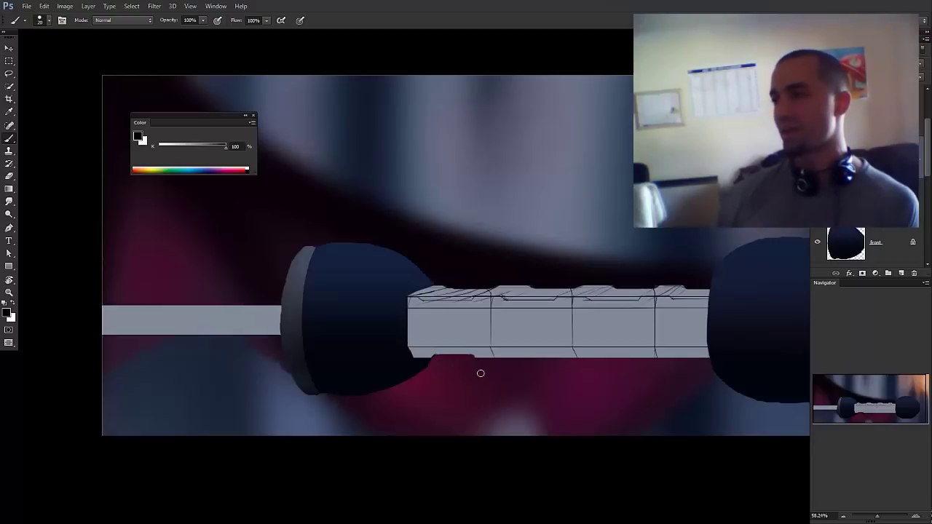
{"action": "left_click", "coordinate": [514, 356]}
{"action": "left_click_drag", "start_coordinate": [540, 375], "coordinate": [537, 378]}
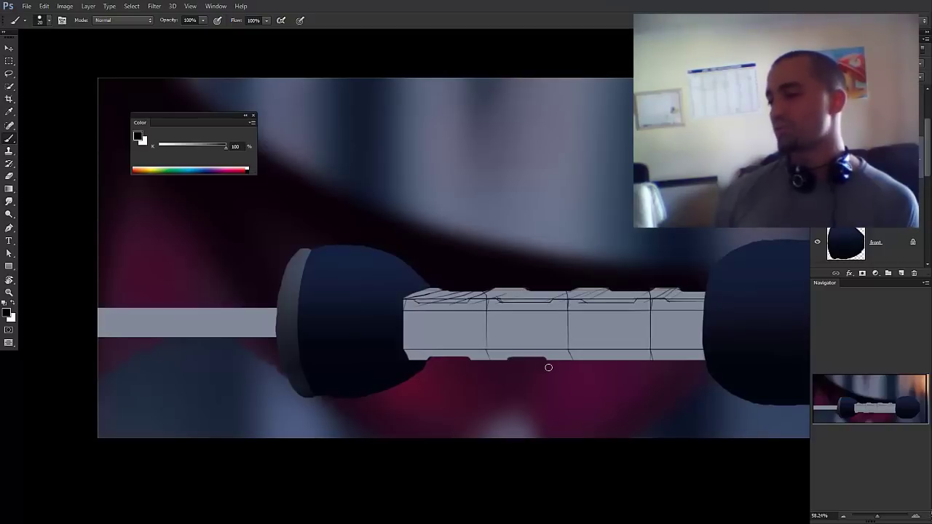
{"action": "left_click_drag", "start_coordinate": [581, 377], "coordinate": [567, 309]}
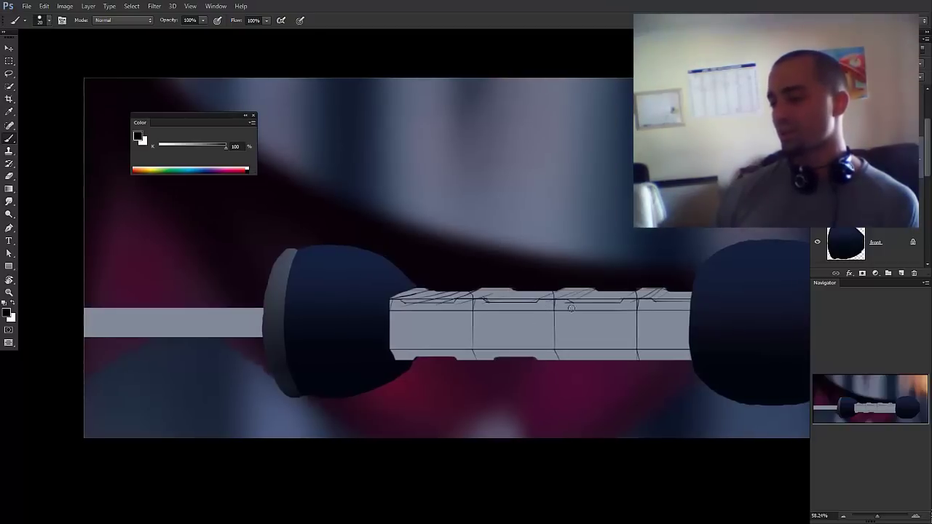
{"action": "key", "text": "bracketleft"}
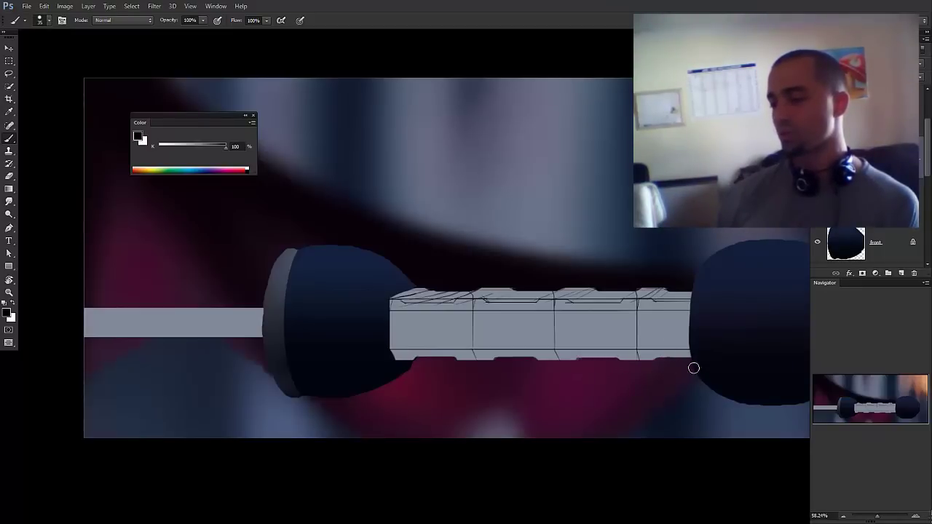
{"action": "scroll", "coordinate": [668, 368], "scroll_direction": "up", "scroll_amount": 3}
{"action": "key", "text": "bracketright"}
{"action": "left_click_drag", "start_coordinate": [551, 372], "coordinate": [569, 370]}
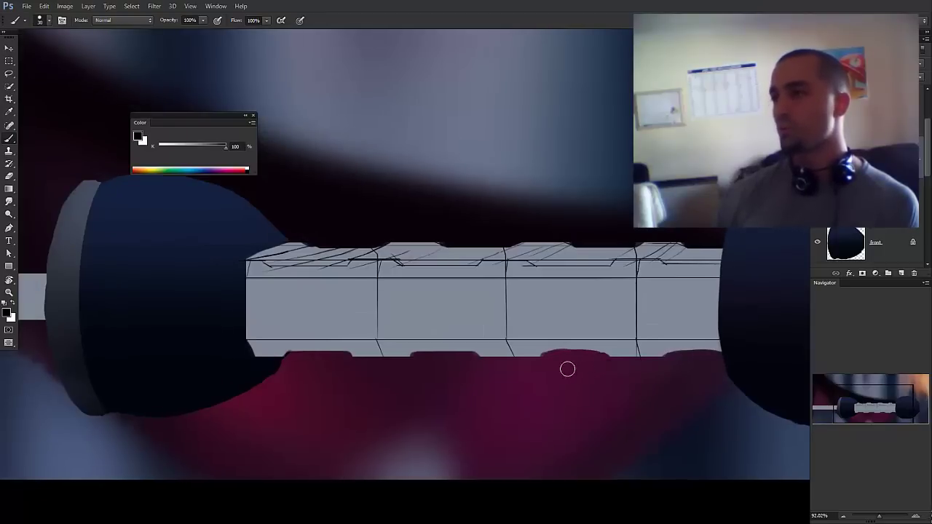
{"action": "left_click_drag", "start_coordinate": [609, 368], "coordinate": [611, 367]}
{"action": "key", "text": "bracketright"}
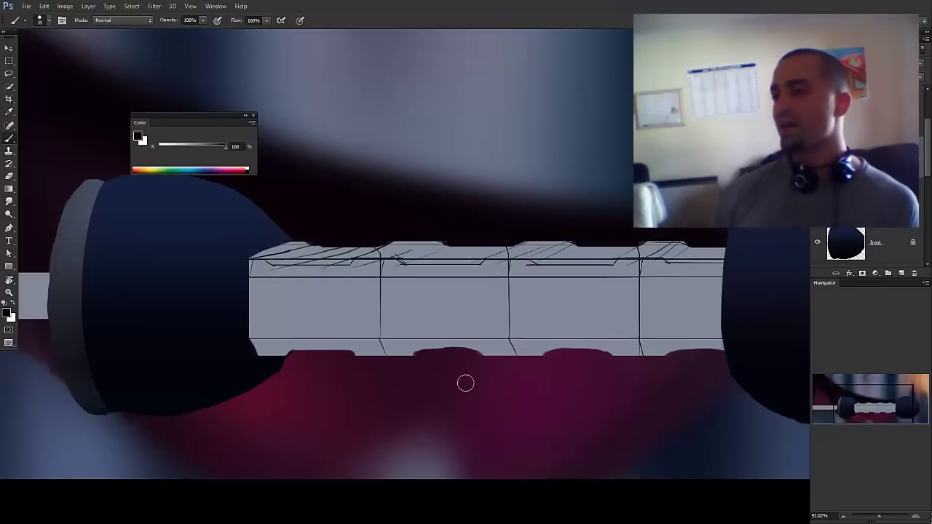
{"action": "left_click_drag", "start_coordinate": [376, 355], "coordinate": [439, 377]}
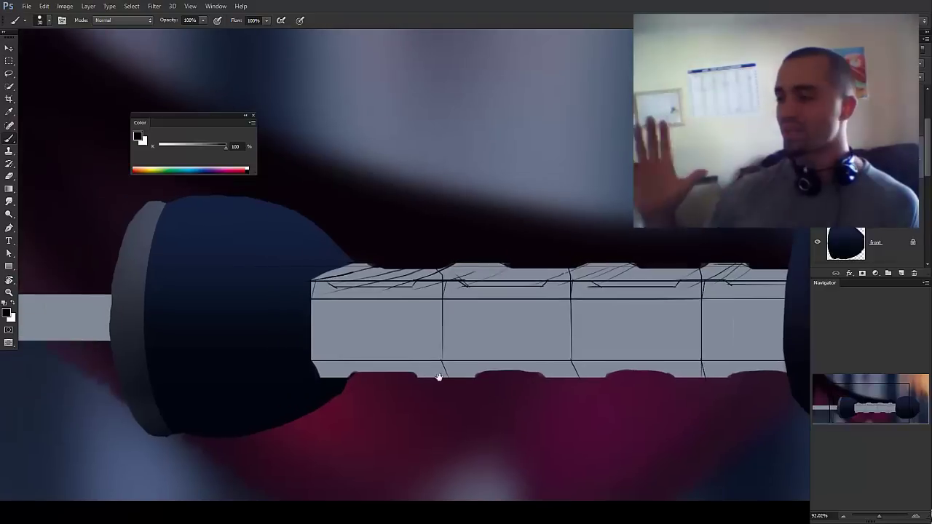
- Examine the brush tip settings, including hardness and spacing
{"action": "key", "text": "F5"}
{"action": "key", "text": "F5"}
{"action": "left_click_drag", "start_coordinate": [538, 420], "coordinate": [554, 393]}
{"action": "left_click_drag", "start_coordinate": [393, 359], "coordinate": [396, 355]}
{"action": "key", "text": "F5"}
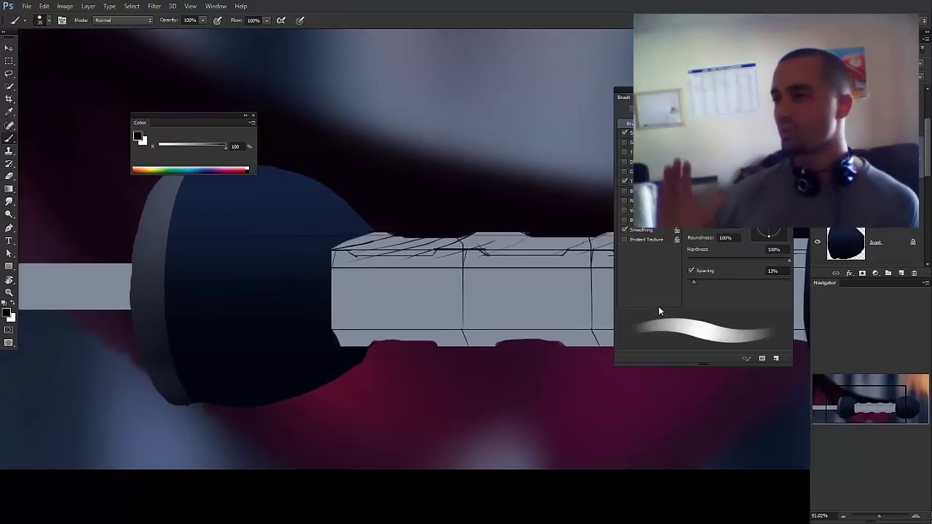
{"action": "key", "text": "F5"}
{"action": "scroll", "coordinate": [402, 358], "scroll_direction": "left", "scroll_amount": 2}
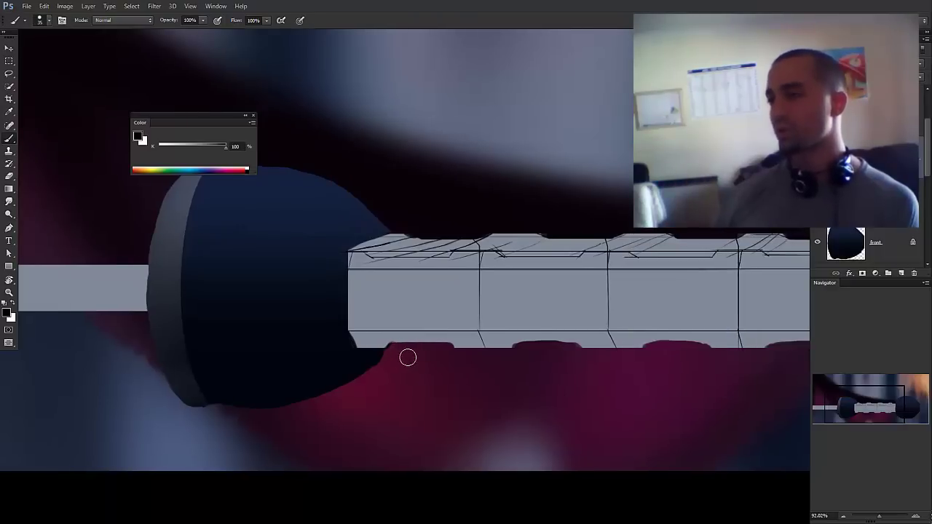
- Examine the notches along the walkway's upper and lower edges, both close up and against the whole composition
{"action": "left_click_drag", "start_coordinate": [553, 394], "coordinate": [484, 393]}
{"action": "left_click_drag", "start_coordinate": [572, 371], "coordinate": [548, 378]}
{"action": "left_click_drag", "start_coordinate": [549, 378], "coordinate": [587, 374]}
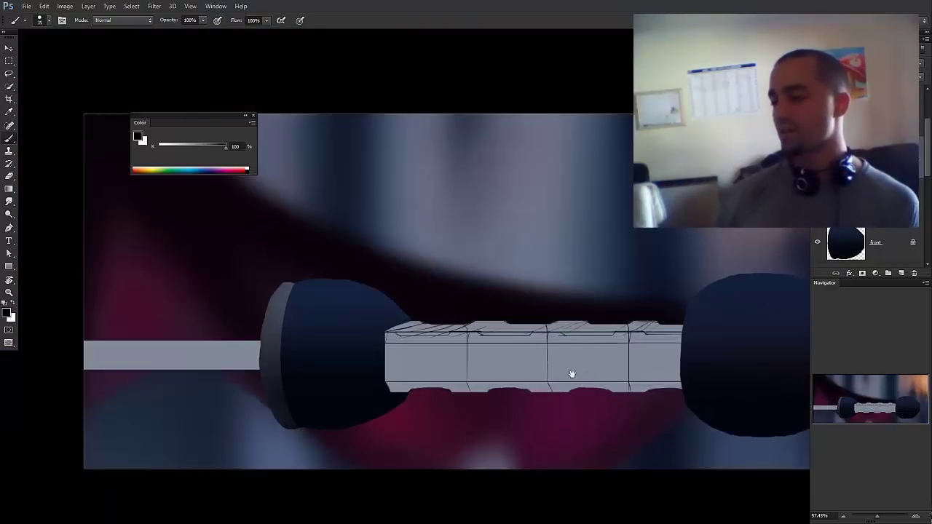
{"action": "left_click_drag", "start_coordinate": [518, 401], "coordinate": [553, 400]}
{"action": "scroll", "coordinate": [499, 403], "scroll_direction": "up", "scroll_amount": 2}
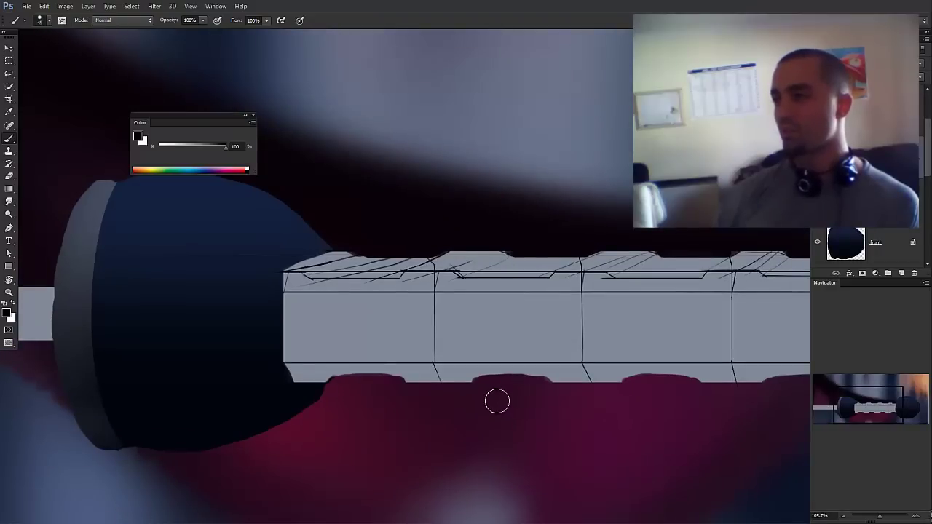
{"action": "scroll", "coordinate": [664, 414], "scroll_direction": "down", "scroll_amount": 2}
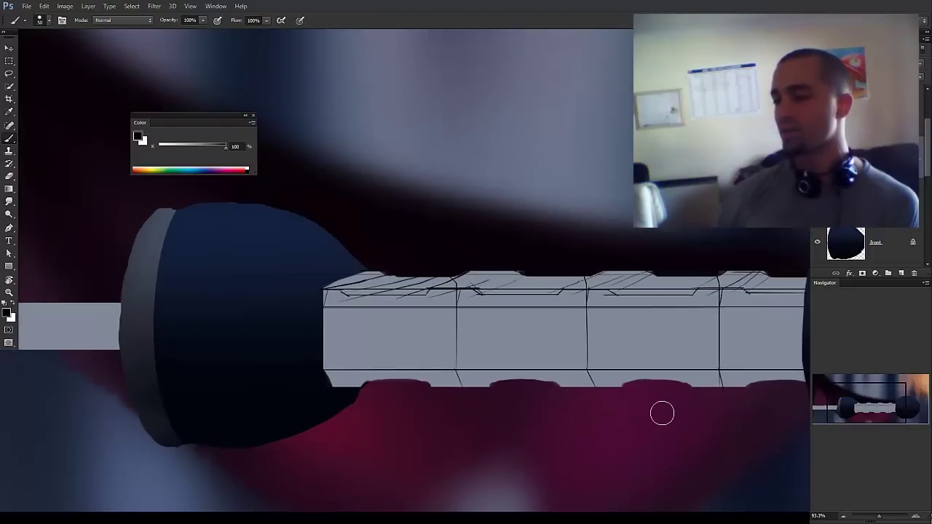
{"action": "scroll", "coordinate": [683, 403], "scroll_direction": "down", "scroll_amount": 6}
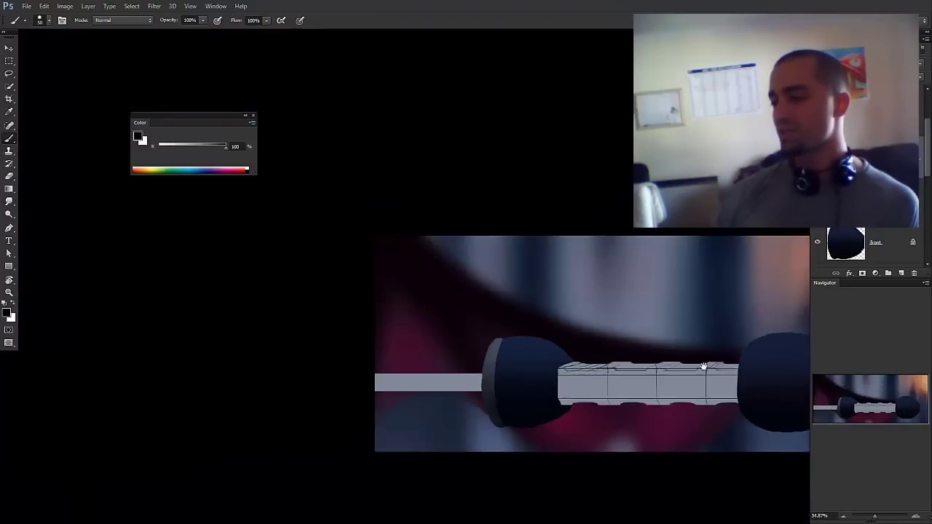
{"action": "scroll", "coordinate": [692, 391], "scroll_direction": "up", "scroll_amount": 1}
{"action": "scroll", "coordinate": [429, 371], "scroll_direction": "down", "scroll_amount": 1}
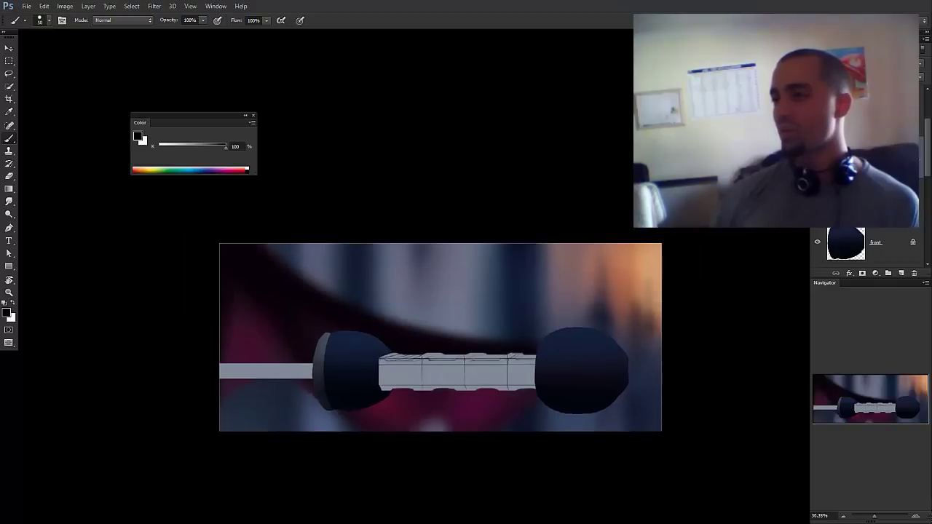
- Select the walkway and scale it horizontally to 97.84%, pulling its left end in toward the right
{"action": "left_click", "coordinate": [846, 176]}
{"action": "left_click", "coordinate": [817, 176]}
{"action": "left_click", "coordinate": [817, 177]}
{"action": "key", "text": "ctrl+g"}
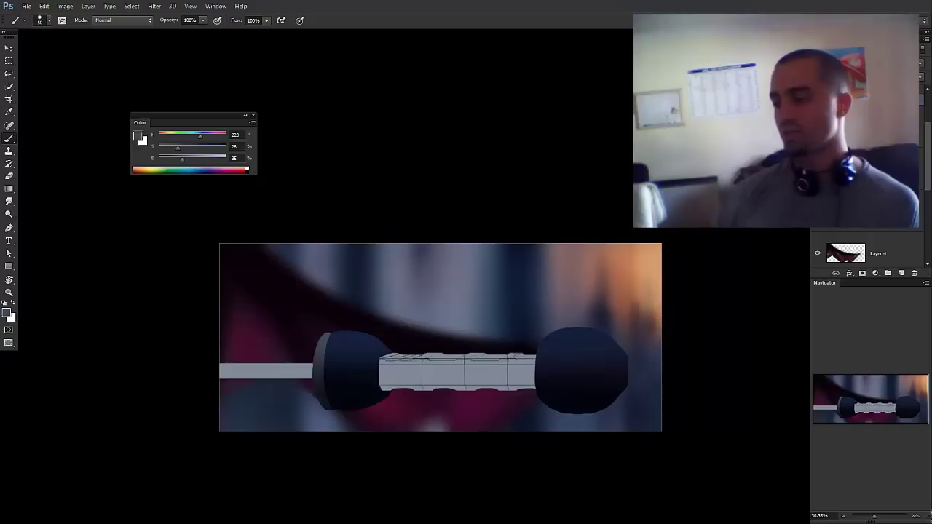
{"action": "key", "text": "v"}
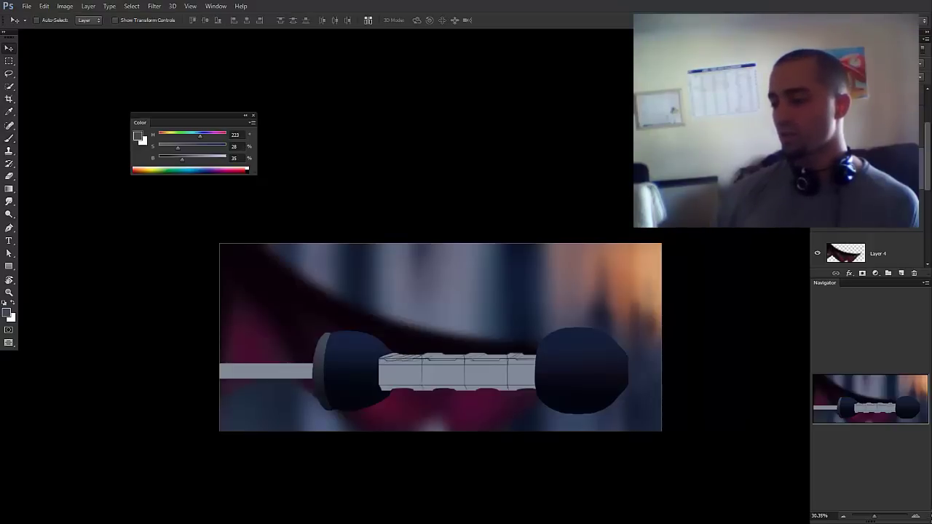
{"action": "scroll", "coordinate": [572, 283], "scroll_direction": "down", "scroll_amount": 1}
{"action": "scroll", "coordinate": [854, 241], "scroll_direction": "down", "scroll_amount": 1}
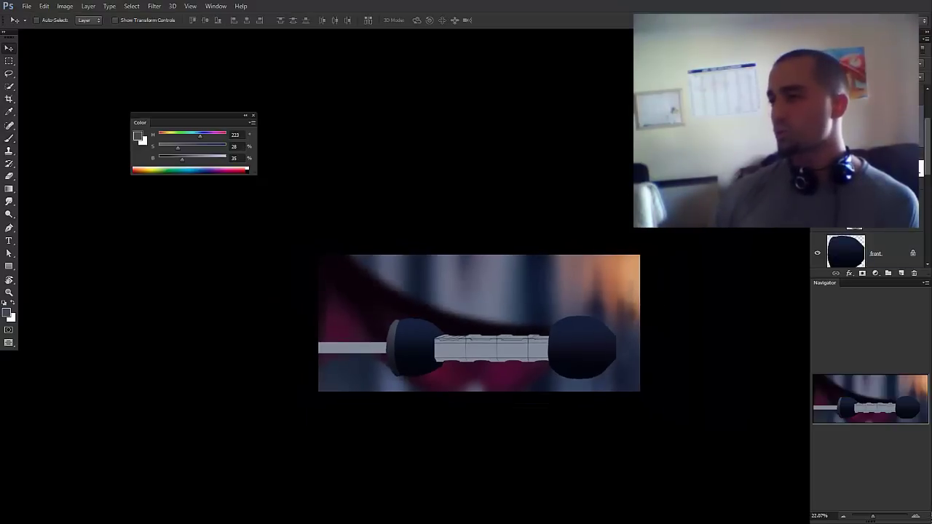
{"action": "key", "text": "ctrl+t"}
{"action": "scroll", "coordinate": [559, 353], "scroll_direction": "up", "scroll_amount": 1}
{"action": "left_click_drag", "start_coordinate": [359, 352], "coordinate": [370, 354]}
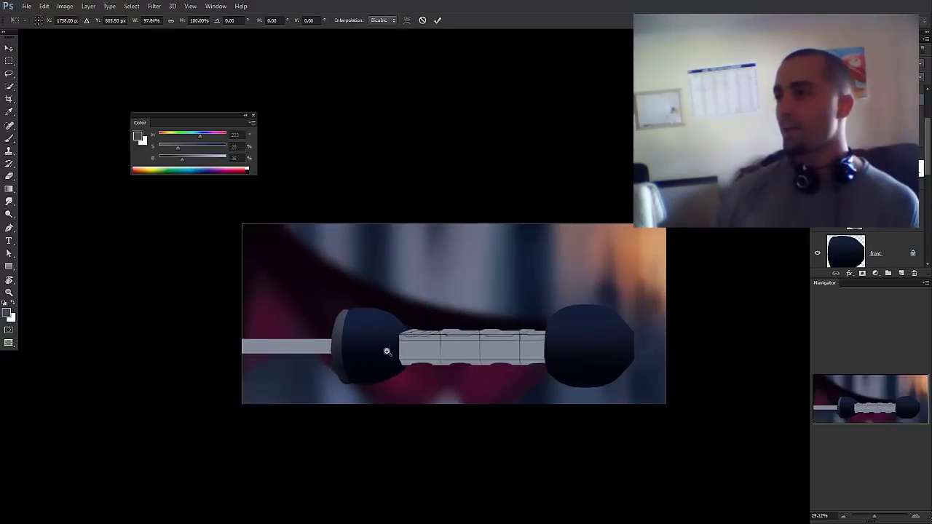
{"action": "scroll", "coordinate": [383, 340], "scroll_direction": "up", "scroll_amount": 1}
{"action": "key", "text": "Return"}
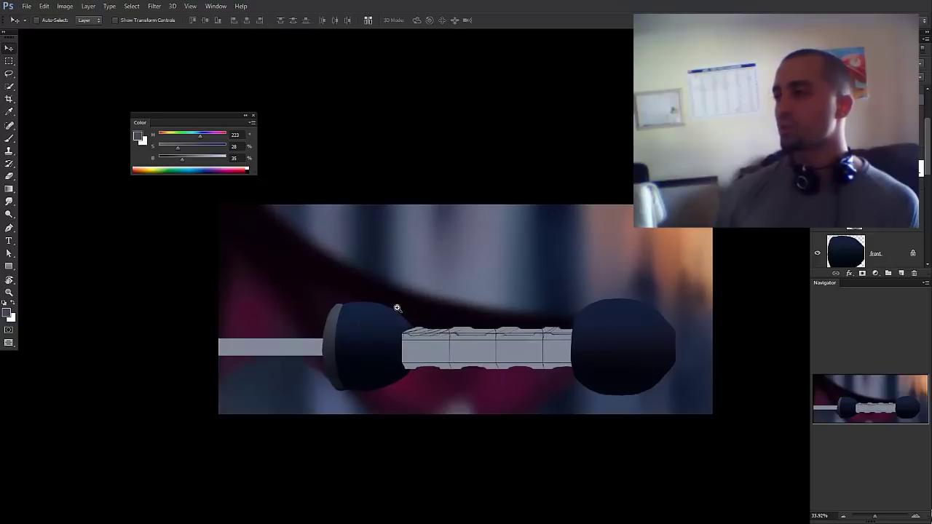
- Switch to the background painting with a soft brush and paint dark navy (H 226, S 60, B 19) into its lower-left area at size 500
{"action": "scroll", "coordinate": [430, 386], "scroll_direction": "down", "scroll_amount": 1}
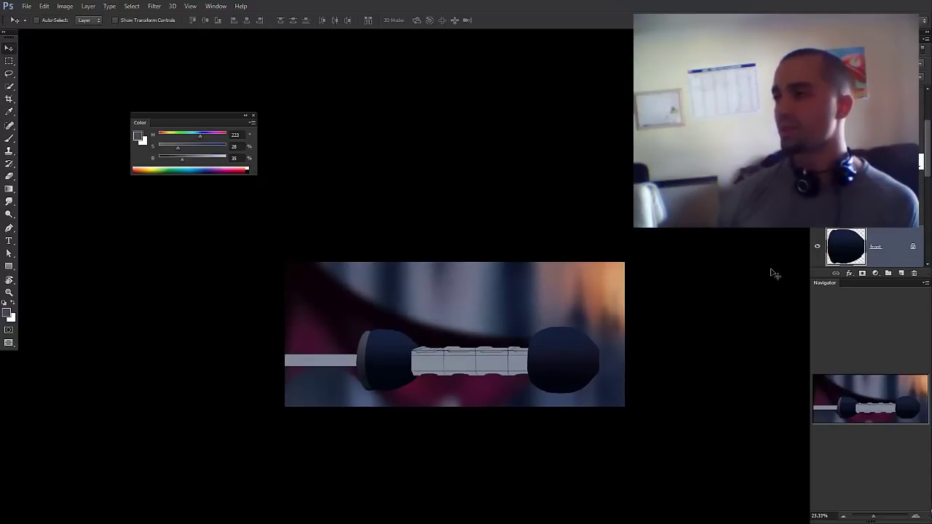
{"action": "left_click_drag", "start_coordinate": [437, 349], "coordinate": [432, 341]}
{"action": "scroll", "coordinate": [432, 340], "scroll_direction": "up", "scroll_amount": 1}
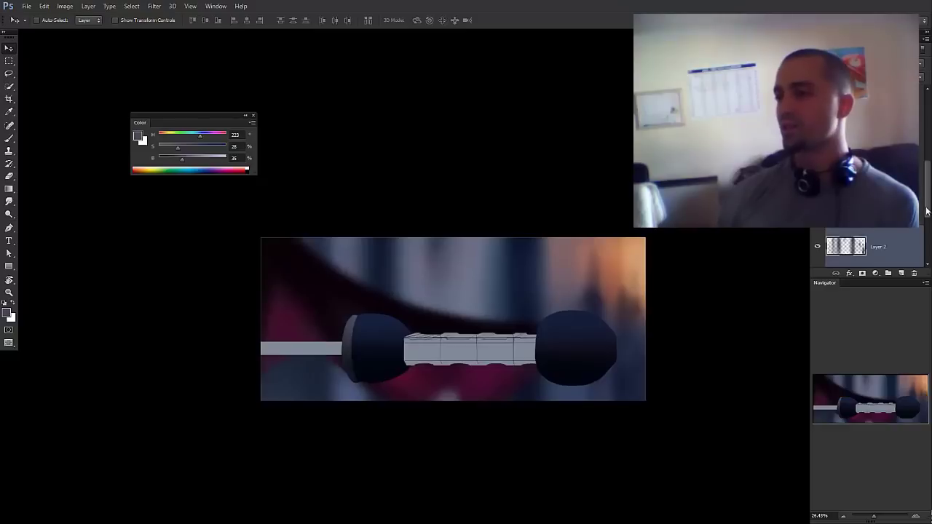
{"action": "key", "text": "b"}
{"action": "left_click_drag", "start_coordinate": [356, 371], "coordinate": [339, 370]}
{"action": "right_click", "coordinate": [284, 425]}
{"action": "double_click", "coordinate": [323, 224]}
{"action": "left_click", "coordinate": [350, 335], "text": "alt"}
{"action": "scroll", "coordinate": [303, 386], "scroll_direction": "down", "scroll_amount": 1}
{"action": "key", "text": "bracketleft"}
{"action": "key", "text": "bracketleft"}
{"action": "key", "text": "bracketleft"}
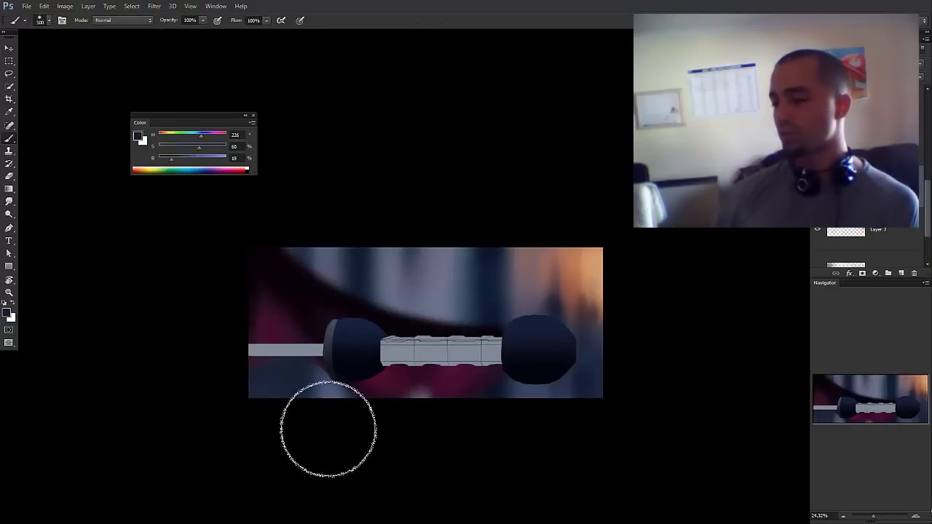
{"action": "left_click_drag", "start_coordinate": [302, 376], "coordinate": [305, 377]}
- Deepen the lower-left background with near-black navy (H 228, S 67, B 6) at 50% opacity, using brush sizes of 200 to 300
{"action": "left_click", "coordinate": [352, 338], "text": "alt"}
{"action": "key", "text": "bracketleft"}
{"action": "left_click_drag", "start_coordinate": [293, 381], "coordinate": [312, 406]}
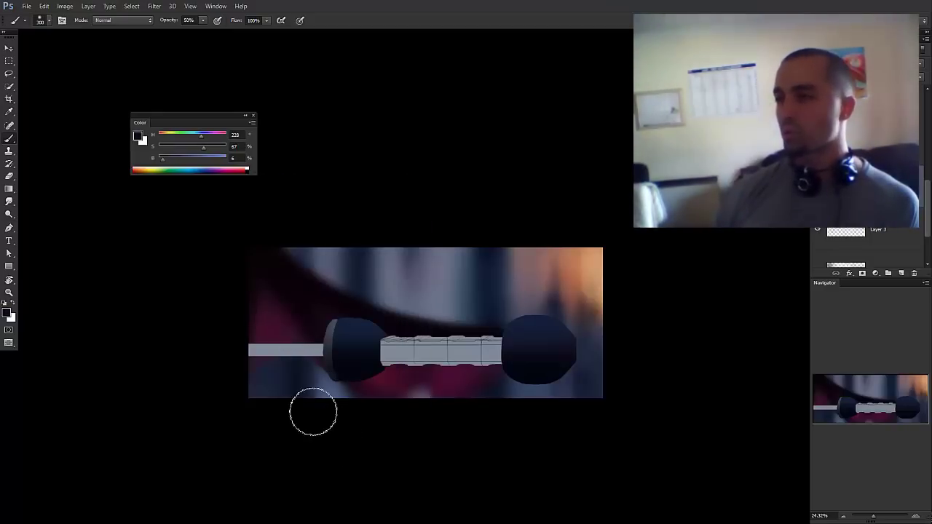
{"action": "key", "text": "bracketright"}
{"action": "key", "text": "bracketright"}
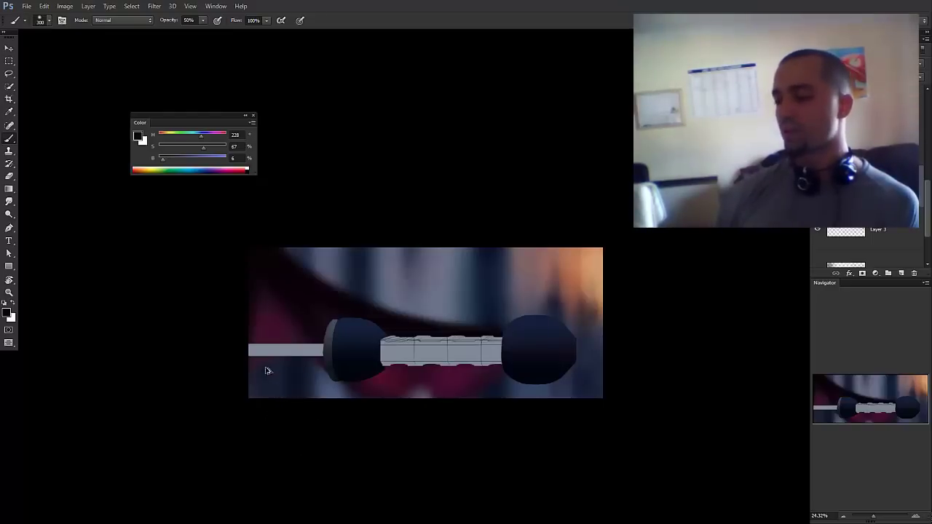
{"action": "key", "text": "bracketleft"}
{"action": "key", "text": "bracketleft"}
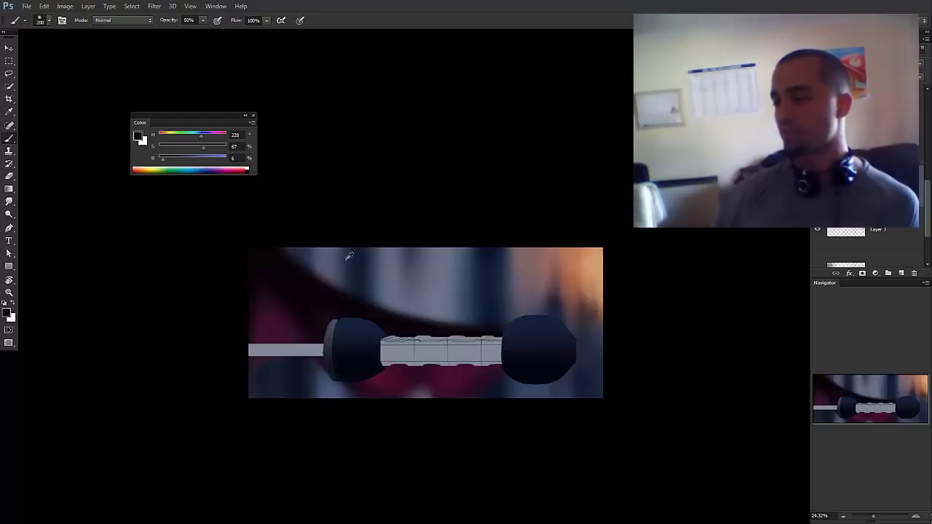
- Sample background tones and paint blue (H 214, S 60, B 39) into the lower-left background with a size 400 brush
{"action": "key", "text": "bracketright"}
{"action": "left_click", "coordinate": [360, 282], "text": "alt"}
{"action": "key", "text": "bracketleft"}
{"action": "key", "text": "bracketleft"}
{"action": "left_click", "coordinate": [316, 383], "text": "alt"}
{"action": "key", "text": "bracketright"}
{"action": "key", "text": "bracketright"}
{"action": "key", "text": "bracketright"}
{"action": "key", "text": "bracketright"}
{"action": "mouse_move", "coordinate": [359, 301]}
{"action": "left_mouse_down"}
{"action": "mouse_move", "coordinate": [331, 320]}
{"action": "mouse_move", "coordinate": [277, 305]}
{"action": "left_mouse_up"}
{"action": "key", "text": "bracketleft"}
{"action": "key", "text": "bracketleft"}
{"action": "key", "text": "bracketright"}
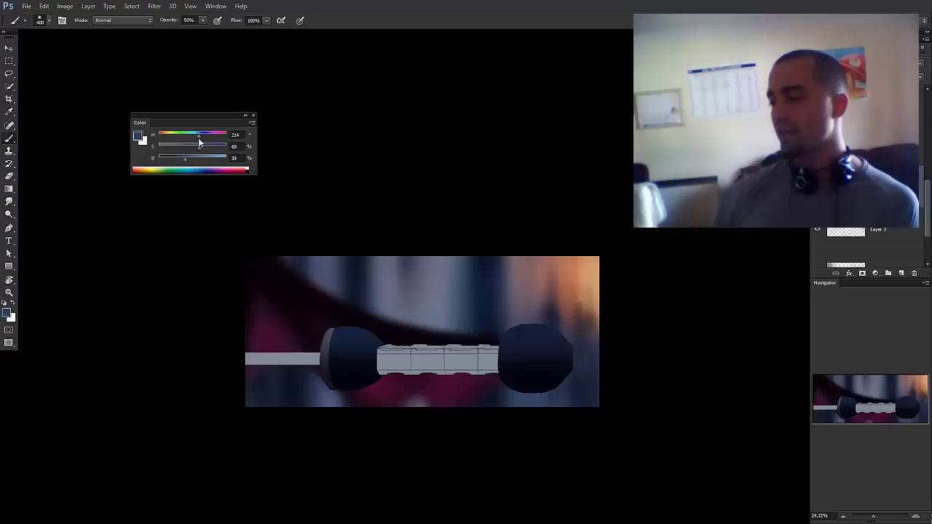
- Continue blending the blue strokes into the background stripes at 50% opacity, varying the brush size
{"action": "left_click_drag", "start_coordinate": [450, 201], "coordinate": [470, 160]}
{"action": "key", "text": "bracketright"}
{"action": "key", "text": "bracketright"}
{"action": "key", "text": "bracketleft"}
{"action": "key", "text": "bracketleft"}
{"action": "left_click_drag", "start_coordinate": [397, 239], "coordinate": [396, 236]}
{"action": "key", "text": "bracketleft"}
{"action": "key", "text": "bracketright"}
{"action": "key", "text": "bracketright"}
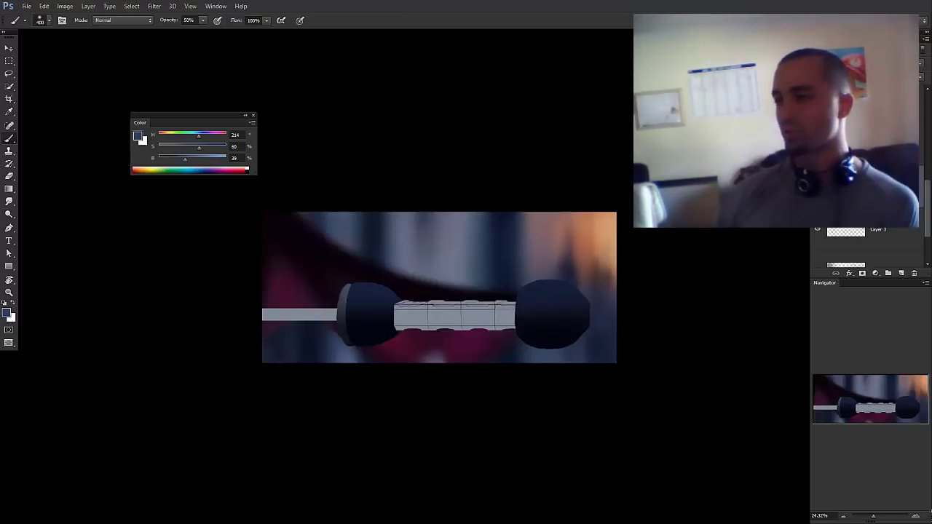
- Darken the background beside the right rounded structure with near-black navy (H 223, S 70, B 4), using brush sizes 250 to 300
{"action": "mouse_move", "coordinate": [588, 298]}
{"action": "left_mouse_down"}
{"action": "mouse_move", "coordinate": [595, 365]}
{"action": "mouse_move", "coordinate": [613, 383]}
{"action": "left_mouse_up"}
{"action": "key", "text": "bracketleft"}
{"action": "key", "text": "bracketleft"}
{"action": "key", "text": "bracketleft"}
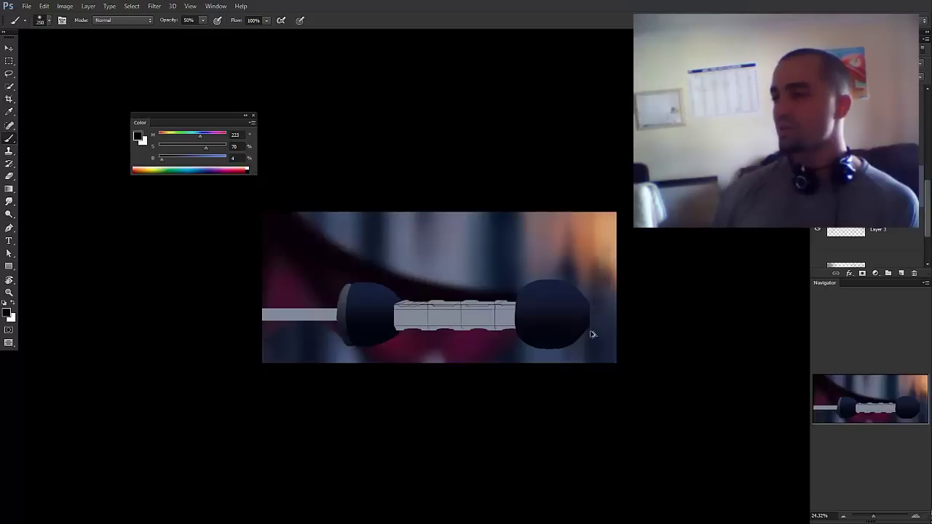
{"action": "key", "text": "bracketright"}
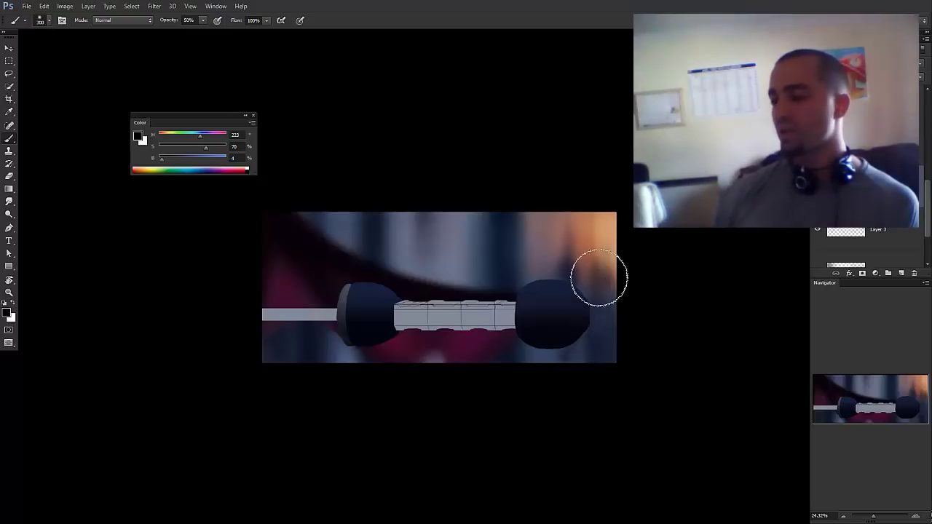
{"action": "left_click_drag", "start_coordinate": [585, 279], "coordinate": [579, 276]}
- Blend purple-grey (H 259, S 22, B 29), navy (H 222, S 68, B 21) and black into the background around the right rounded structure
{"action": "left_click", "coordinate": [595, 306], "text": "alt"}
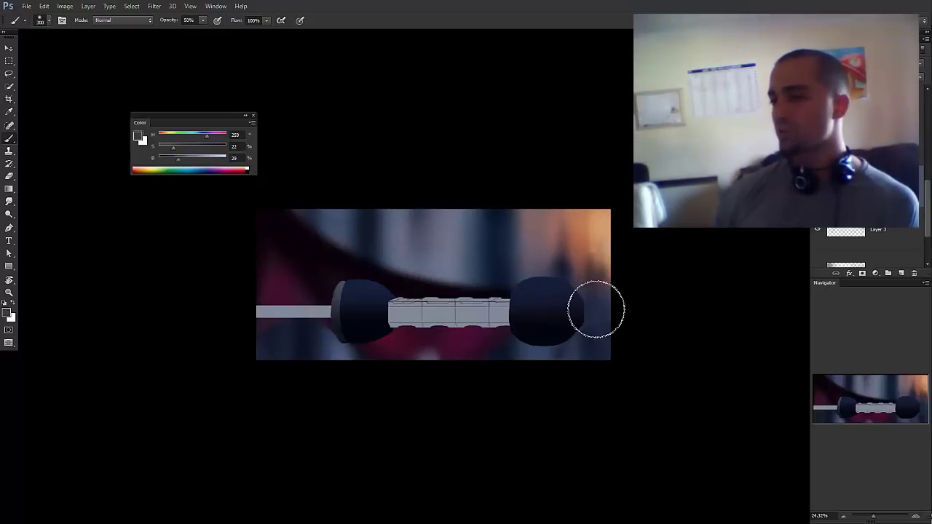
{"action": "key", "text": "bracketleft"}
{"action": "key", "text": "bracketleft"}
{"action": "left_click", "coordinate": [494, 255], "text": "alt"}
{"action": "key", "text": "bracketright"}
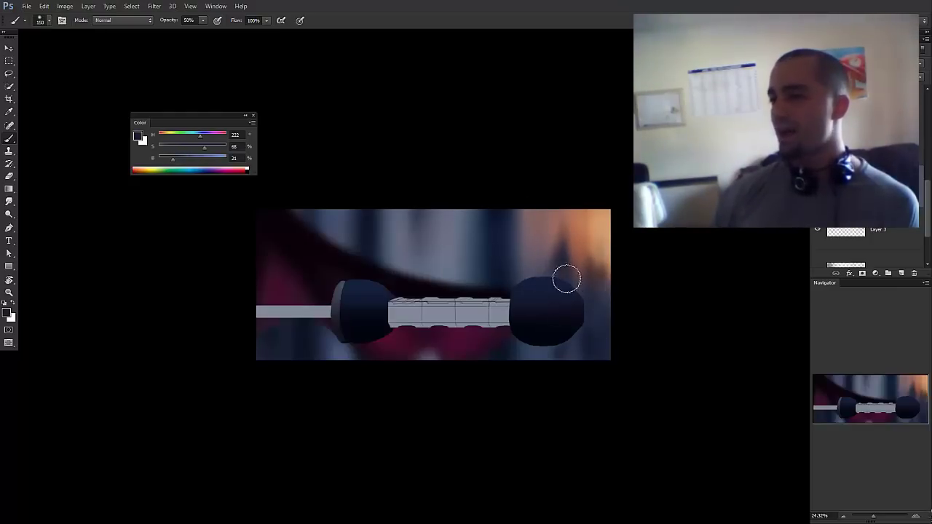
{"action": "key", "text": "d"}
{"action": "key", "text": "bracketright"}
{"action": "key", "text": "bracketright"}
{"action": "key", "text": "bracketright"}
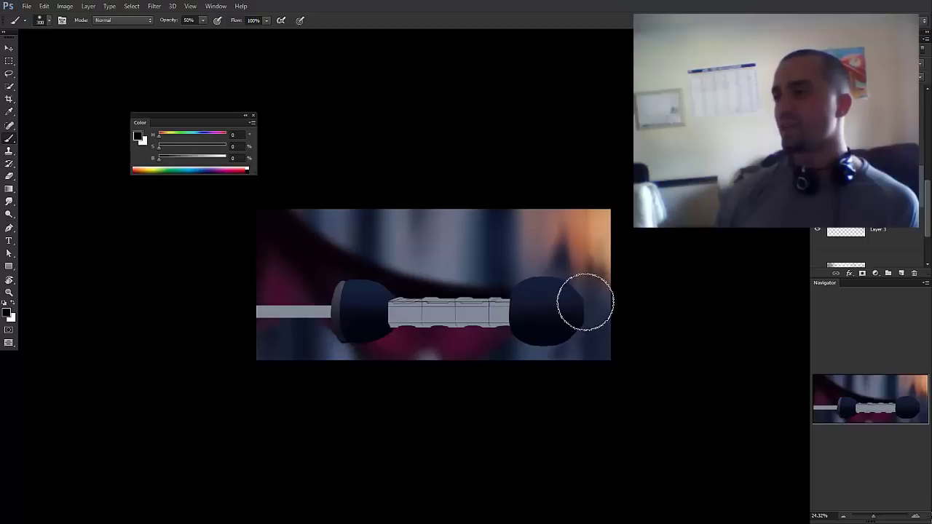
{"action": "key", "text": "bracketleft"}
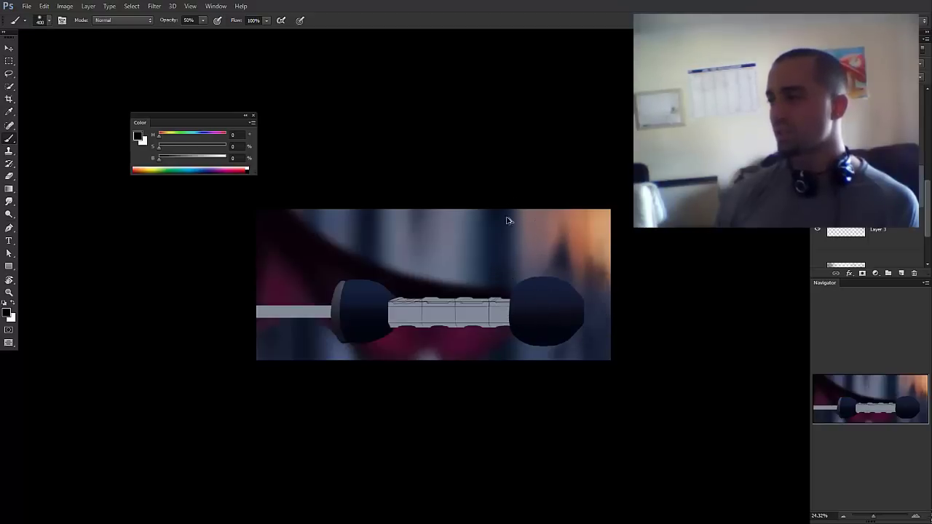
- Sample maroon tones, including H 323, S 84, B 29, and brush them into the background around the walkway's right end
{"action": "left_click", "coordinate": [481, 288], "text": "alt"}
{"action": "key", "text": "bracketright"}
{"action": "key", "text": "bracketright"}
{"action": "key", "text": "bracketleft"}
{"action": "key", "text": "bracketleft"}
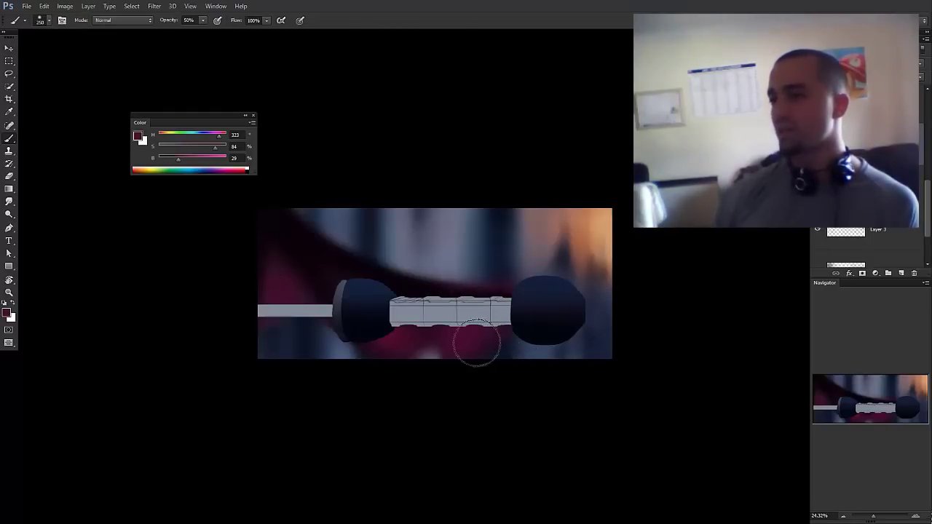
{"action": "left_click", "coordinate": [500, 346], "text": "alt"}
{"action": "key", "text": "bracketleft"}
- Sample dark navy (H 223, S 62, B 15) and paint it into the lower-left background with a size 300 brush
{"action": "left_click", "coordinate": [362, 311], "text": "alt"}
{"action": "key", "text": "bracketright"}
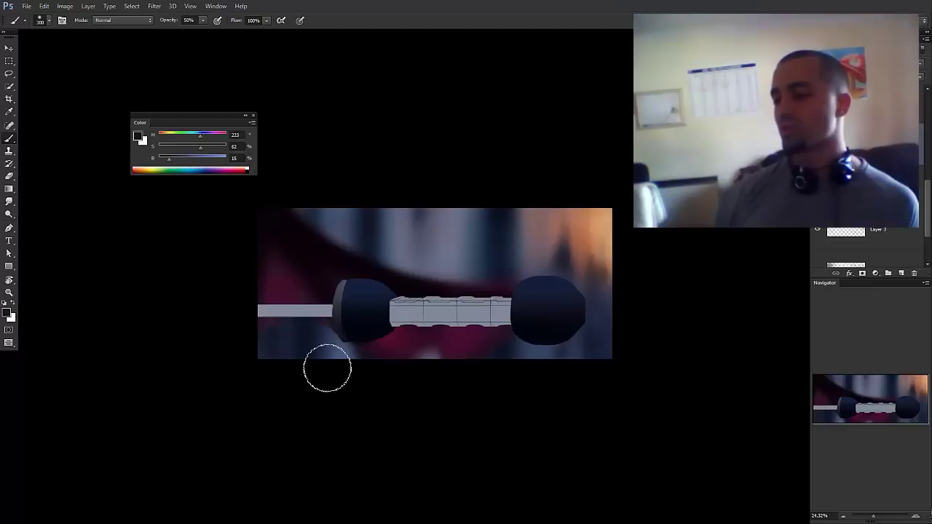
{"action": "mouse_move", "coordinate": [321, 363]}
{"action": "left_mouse_down"}
{"action": "mouse_move", "coordinate": [323, 354]}
{"action": "mouse_move", "coordinate": [379, 341]}
{"action": "mouse_move", "coordinate": [298, 274]}
{"action": "left_mouse_up"}
- Glaze pale, medium and dark blue tones of hue 222 over the lower-left background at 20% opacity, using brush sizes 400 to 700
{"action": "left_click", "coordinate": [337, 354], "text": "alt"}
{"action": "key", "text": "bracketright"}
{"action": "key", "text": "2"}
{"action": "key", "text": "bracketright"}
{"action": "key", "text": "bracketright"}
{"action": "key", "text": "bracketright"}
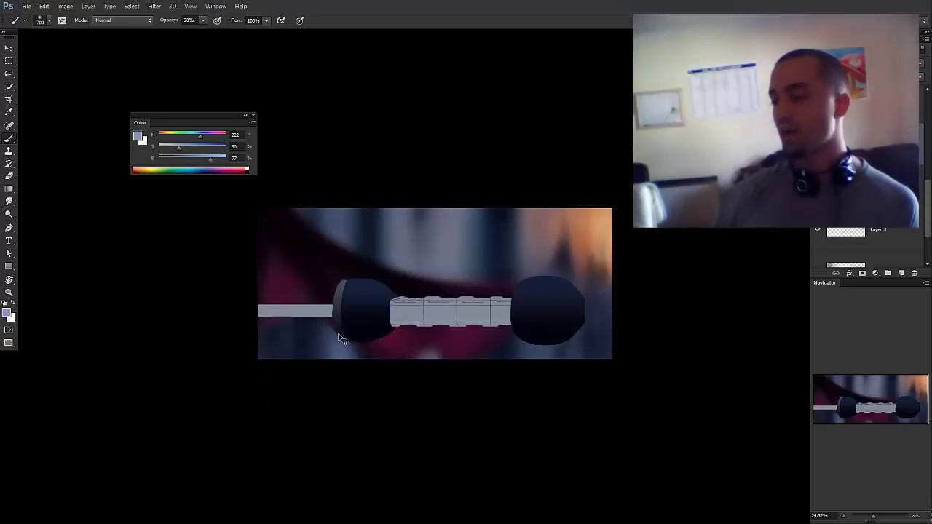
{"action": "left_click_drag", "start_coordinate": [343, 340], "coordinate": [399, 409]}
{"action": "key", "text": "bracketleft"}
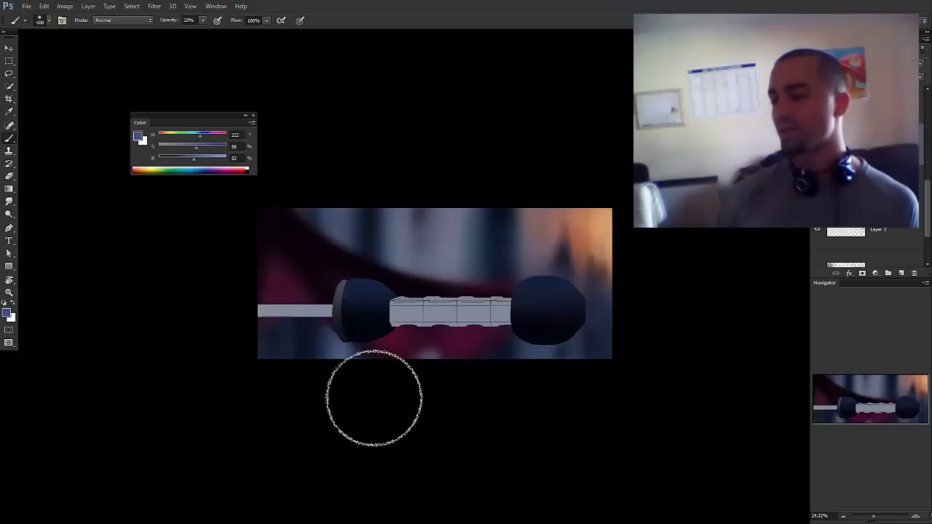
{"action": "left_click", "coordinate": [305, 340], "text": "alt"}
{"action": "key", "text": "bracketleft"}
{"action": "key", "text": "bracketleft"}
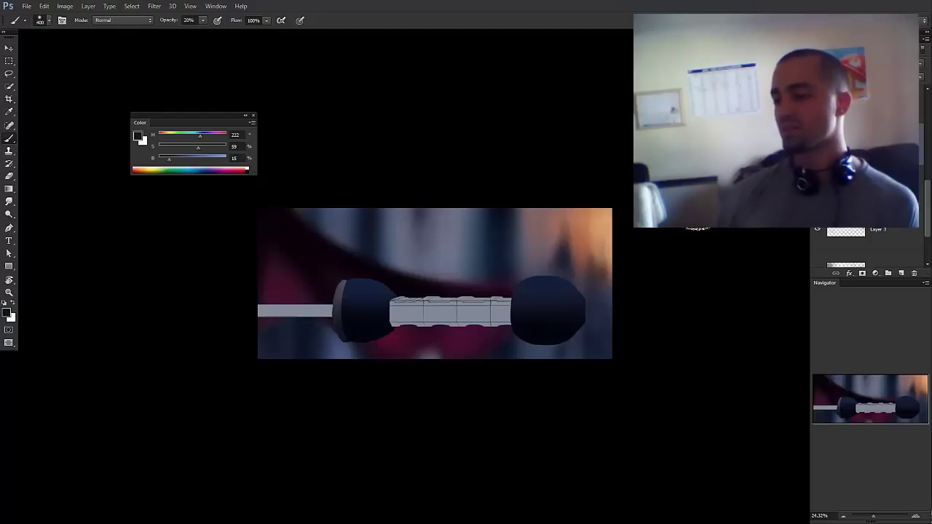
- Select the walkway's layer and add a new layer above it for shading
{"action": "key", "text": "v"}
{"action": "left_click", "coordinate": [369, 292], "text": "ctrl"}
{"action": "scroll", "coordinate": [415, 294], "scroll_direction": "up", "scroll_amount": 2}
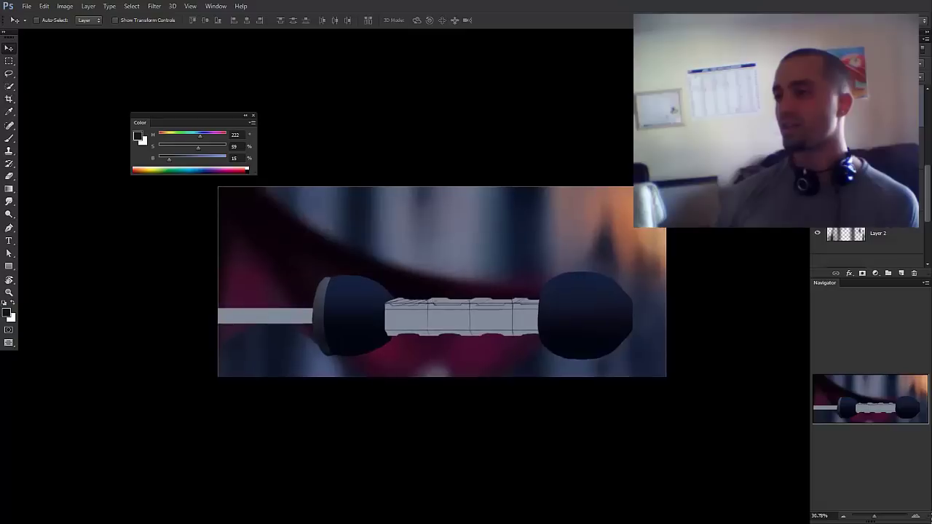
{"action": "left_click", "coordinate": [411, 311], "text": "ctrl"}
{"action": "scroll", "coordinate": [411, 311], "scroll_direction": "up", "scroll_amount": 8}
{"action": "scroll", "coordinate": [408, 300], "scroll_direction": "down", "scroll_amount": 4}
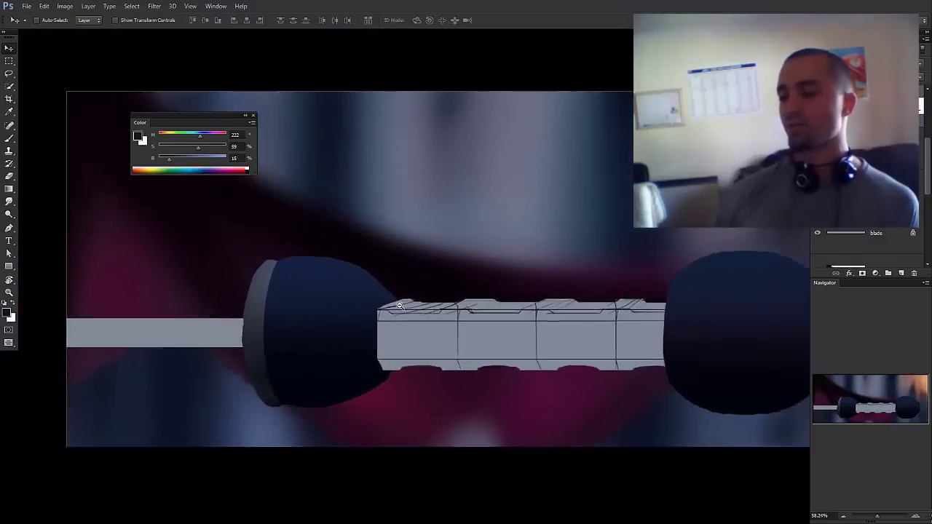
{"action": "scroll", "coordinate": [927, 157], "scroll_direction": "up", "scroll_amount": 1}
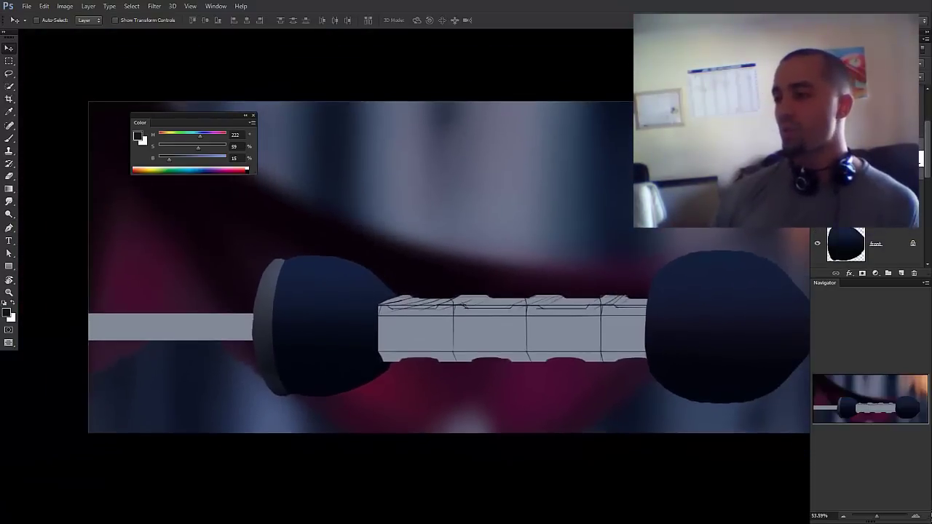
{"action": "left_click", "coordinate": [901, 273]}
{"action": "left_click", "coordinate": [901, 273], "text": "alt"}
{"action": "left_click", "coordinate": [557, 180]}
{"action": "key", "text": "b"}
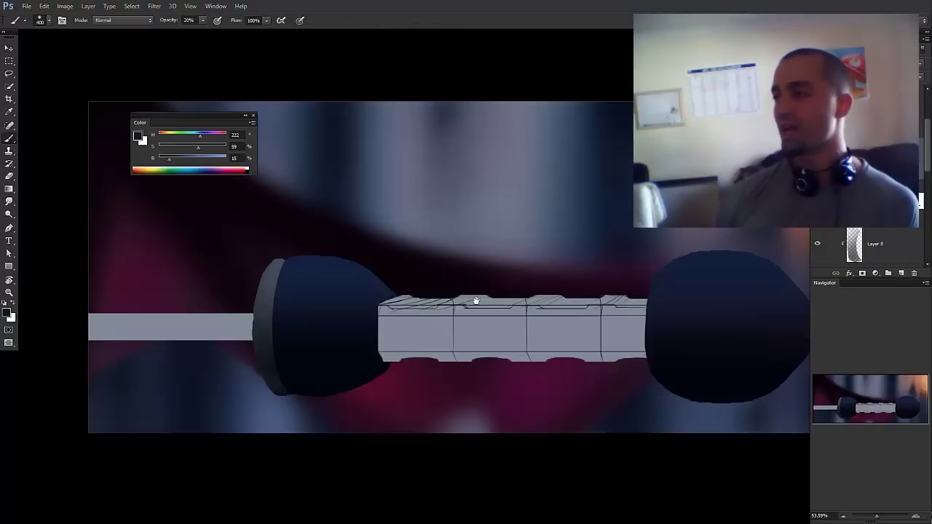
{"action": "left_click_drag", "start_coordinate": [543, 360], "coordinate": [539, 336]}
- Brush grey-blue (H 221, S 31, B 47) along the walkway's lower edge at 20% opacity with a large soft brush
{"action": "key", "text": "bracketleft"}
{"action": "key", "text": "bracketleft"}
{"action": "key", "text": "bracketleft"}
{"action": "key", "text": "bracketleft"}
{"action": "left_click", "coordinate": [385, 314], "text": "alt"}
{"action": "right_click", "coordinate": [385, 314], "text": "alt+shift"}
{"action": "key", "text": "bracketright"}
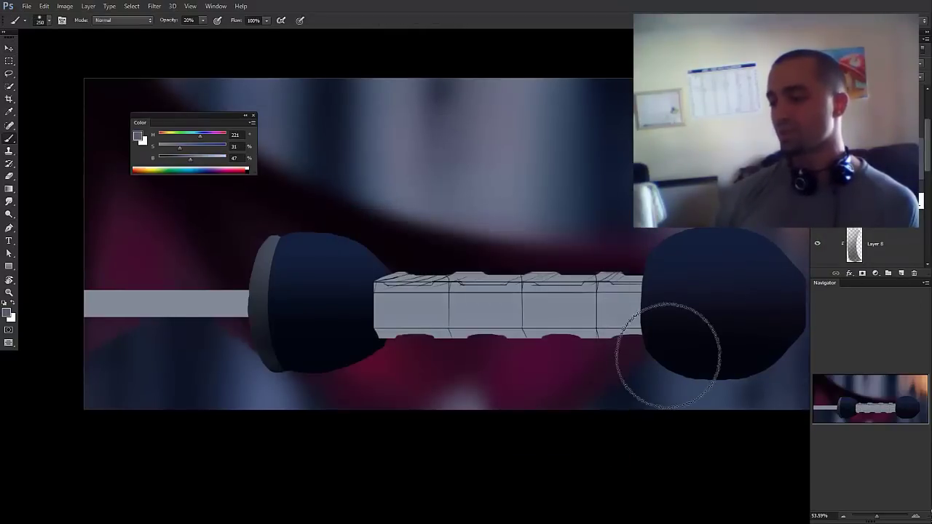
{"action": "key", "text": "bracketright"}
{"action": "left_click_drag", "start_coordinate": [707, 372], "coordinate": [275, 381]}
- Raise the brush opacity and strengthen the walkway's shading with a more saturated blue-grey (H 220, S 42, B 47), using a smaller brush
{"action": "key", "text": "6"}
{"action": "key", "text": "5"}
{"action": "key", "text": "bracketleft"}
{"action": "key", "text": "bracketleft"}
{"action": "right_click", "coordinate": [378, 309], "text": "alt+shift"}
{"action": "mouse_move", "coordinate": [396, 355]}
{"action": "left_mouse_down"}
{"action": "mouse_move", "coordinate": [606, 329]}
{"action": "mouse_move", "coordinate": [623, 310]}
{"action": "left_mouse_up"}
{"action": "key", "text": "ctrl+z"}
{"action": "right_click", "coordinate": [626, 304], "text": "alt+shift"}
{"action": "left_click_drag", "start_coordinate": [684, 339], "coordinate": [288, 360]}
{"action": "key", "text": "bracketleft"}
{"action": "left_click_drag", "start_coordinate": [619, 310], "coordinate": [593, 310]}
{"action": "mouse_move", "coordinate": [583, 300]}
{"action": "left_mouse_down"}
{"action": "mouse_move", "coordinate": [597, 299]}
{"action": "mouse_move", "coordinate": [553, 353]}
{"action": "left_mouse_up"}
- Duplicate the painted shading layer and clip it to the walkway
{"action": "key", "text": "ctrl+j"}
{"action": "key", "text": "ctrl+alt+g"}
{"action": "key", "text": "v"}
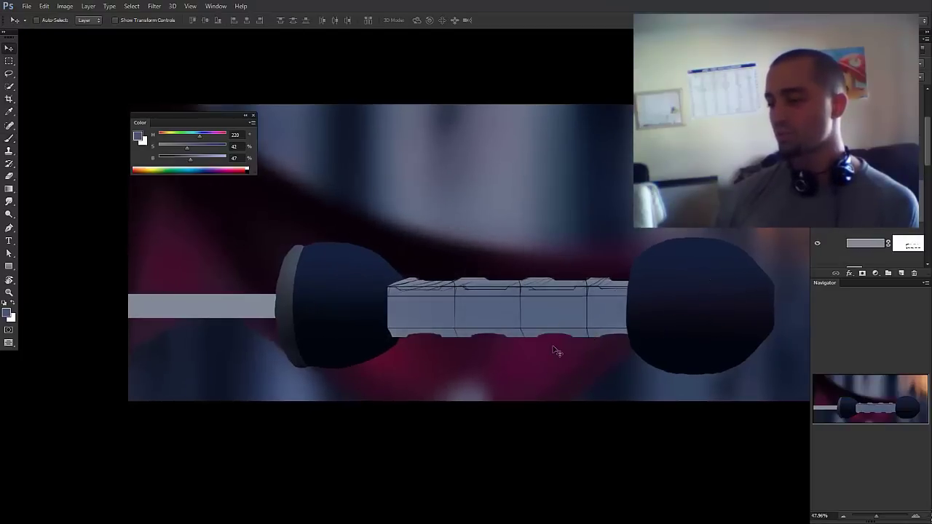
{"action": "key", "text": "d"}
{"action": "left_click_drag", "start_coordinate": [559, 331], "coordinate": [560, 331]}
{"action": "left_click", "coordinate": [7, 312]}
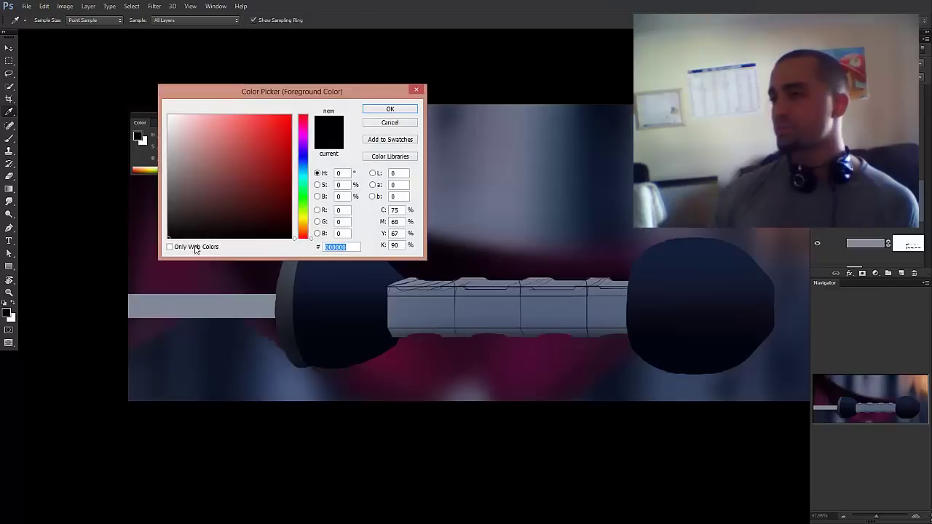
{"action": "left_click", "coordinate": [449, 333]}
{"action": "key", "text": "Return"}
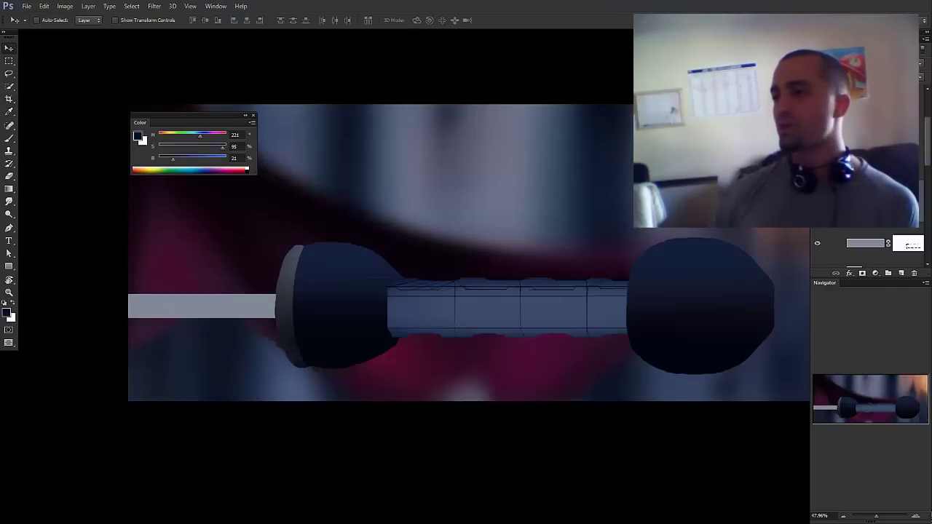
{"action": "key", "text": "ctrl+z"}
- Brush very dark navy (H 222, S 97, B 12) along the walkway's lower edge at 65% opacity, using a smaller brush
{"action": "key", "text": "b"}
{"action": "right_click", "coordinate": [450, 306], "text": "alt+shift"}
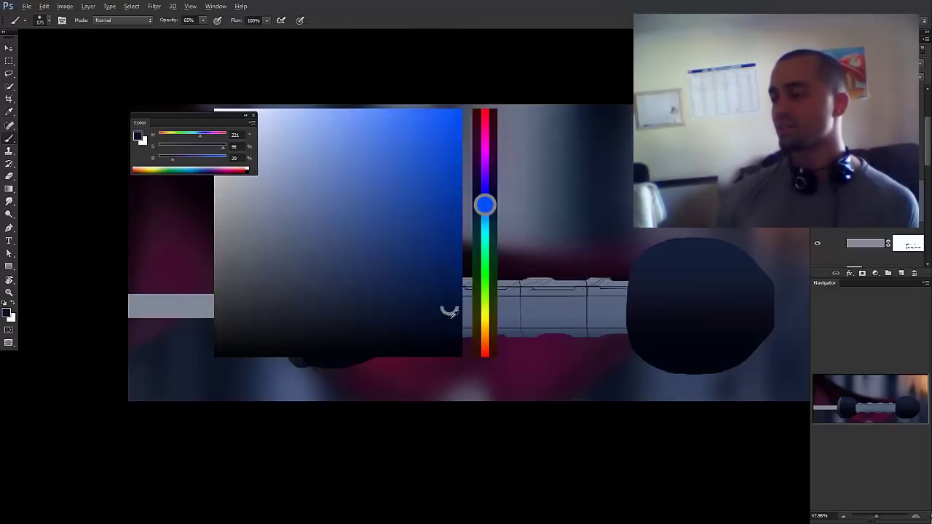
{"action": "left_click_drag", "start_coordinate": [609, 323], "coordinate": [606, 283]}
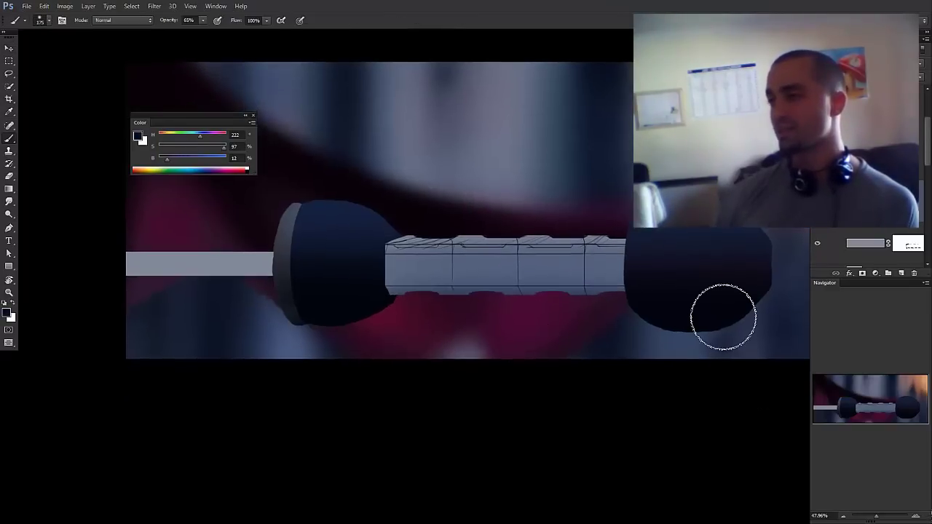
{"action": "scroll", "coordinate": [561, 295], "scroll_direction": "left", "scroll_amount": 1}
{"action": "key", "text": "bracketright"}
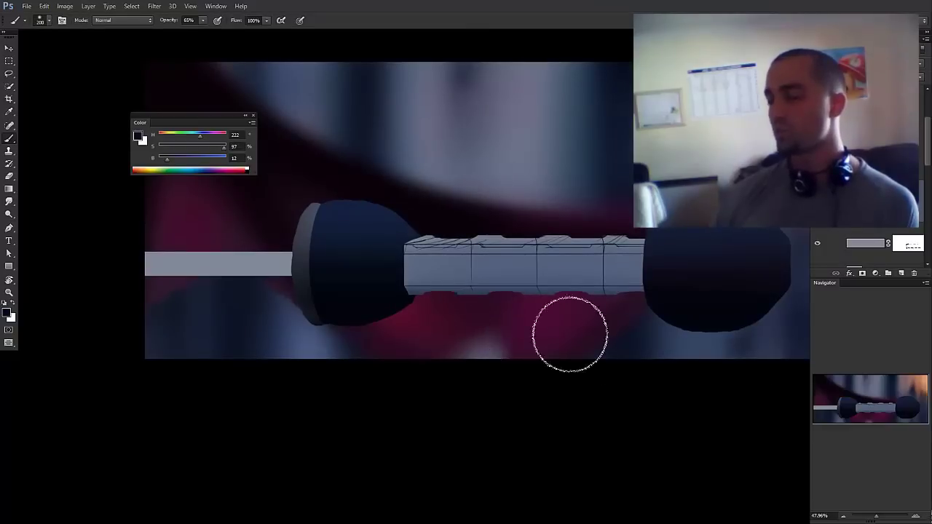
{"action": "key", "text": "bracketleft"}
{"action": "key", "text": "bracketleft"}
{"action": "key", "text": "bracketleft"}
{"action": "key", "text": "bracketleft"}
{"action": "key", "text": "bracketleft"}
{"action": "key", "text": "bracketleft"}
{"action": "key", "text": "bracketleft"}
{"action": "left_click_drag", "start_coordinate": [559, 146], "coordinate": [554, 156]}
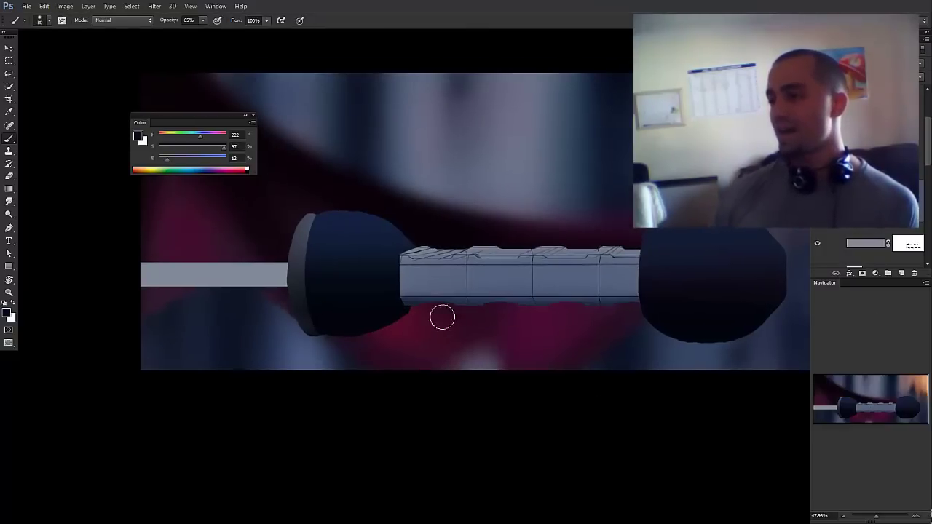
{"action": "scroll", "coordinate": [553, 315], "scroll_direction": "down", "scroll_amount": 1}
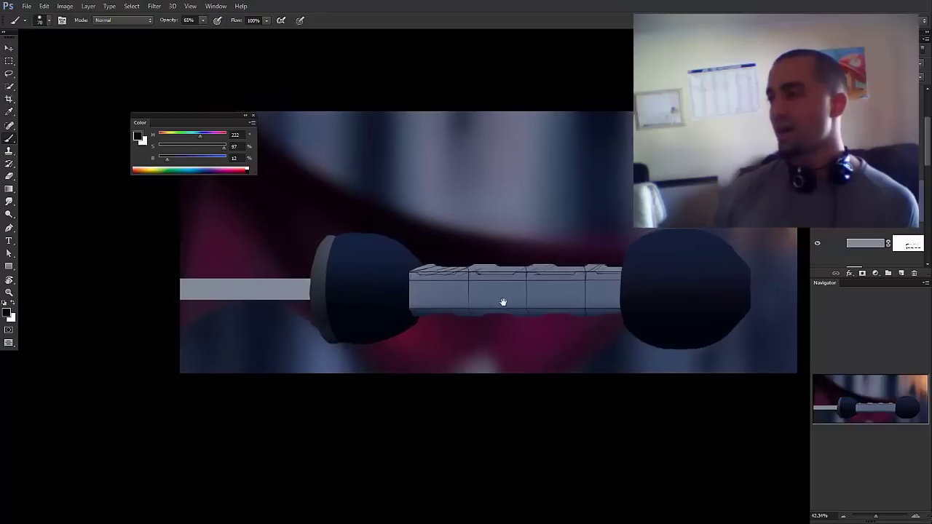
{"action": "scroll", "coordinate": [510, 295], "scroll_direction": "up", "scroll_amount": 1}
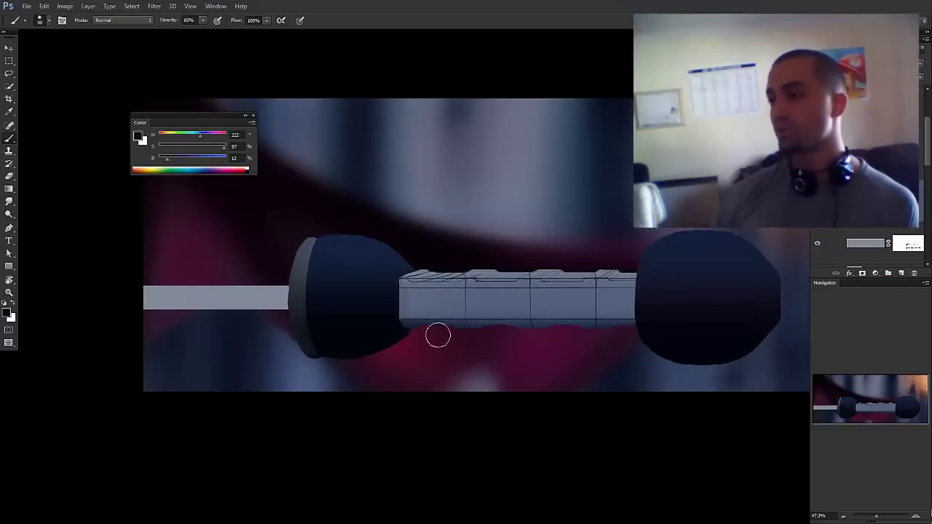
- Erase the blue shading around the walkway's first panel seam at 50% opacity with a progressively smaller eraser
{"action": "scroll", "coordinate": [476, 309], "scroll_direction": "down", "scroll_amount": 1}
{"action": "left_click", "coordinate": [452, 273], "text": "alt"}
{"action": "right_click", "coordinate": [447, 277], "text": "alt+shift"}
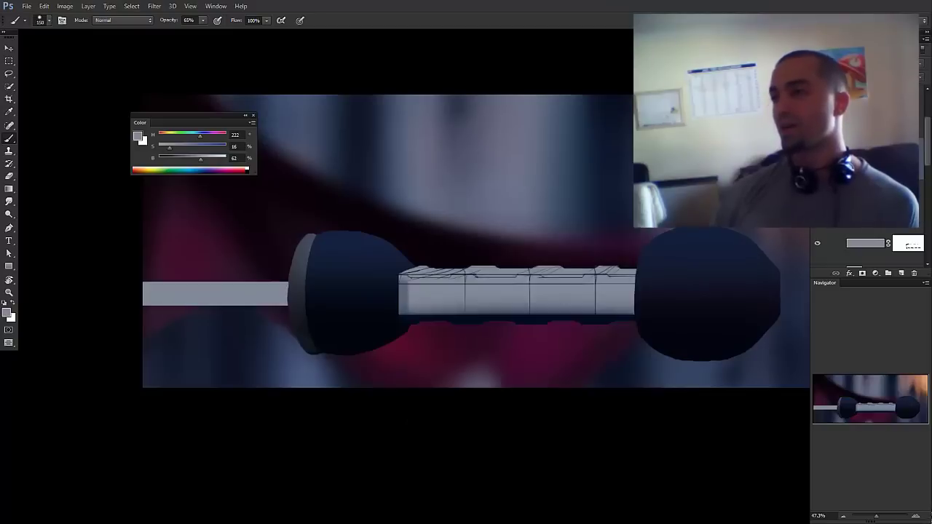
{"action": "key", "text": "e"}
{"action": "key", "text": "bracketleft"}
{"action": "key", "text": "5"}
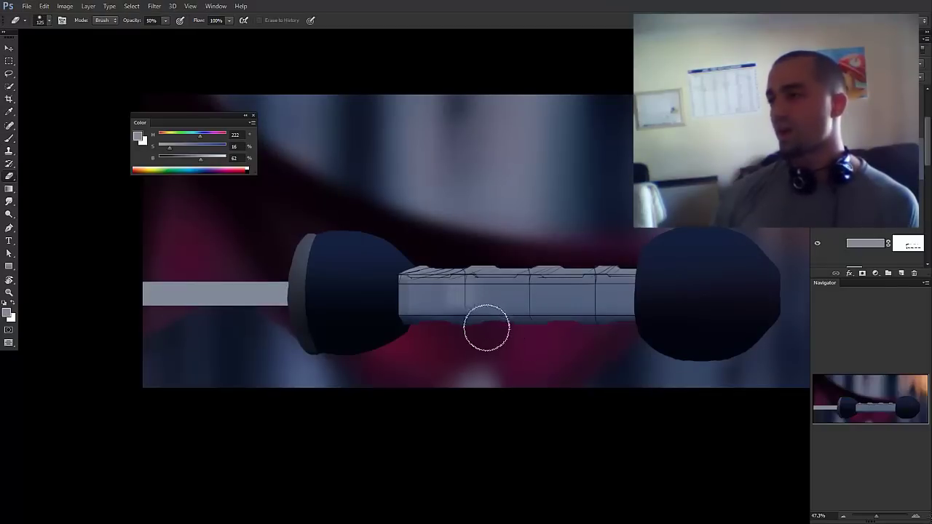
{"action": "scroll", "coordinate": [477, 304], "scroll_direction": "down", "scroll_amount": 1}
{"action": "scroll", "coordinate": [469, 301], "scroll_direction": "up", "scroll_amount": 2}
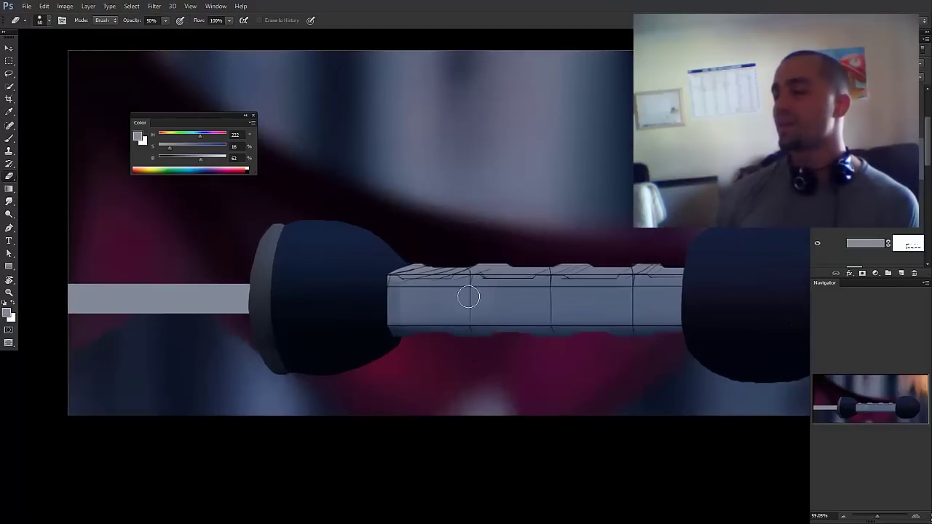
{"action": "left_click_drag", "start_coordinate": [469, 301], "coordinate": [470, 297]}
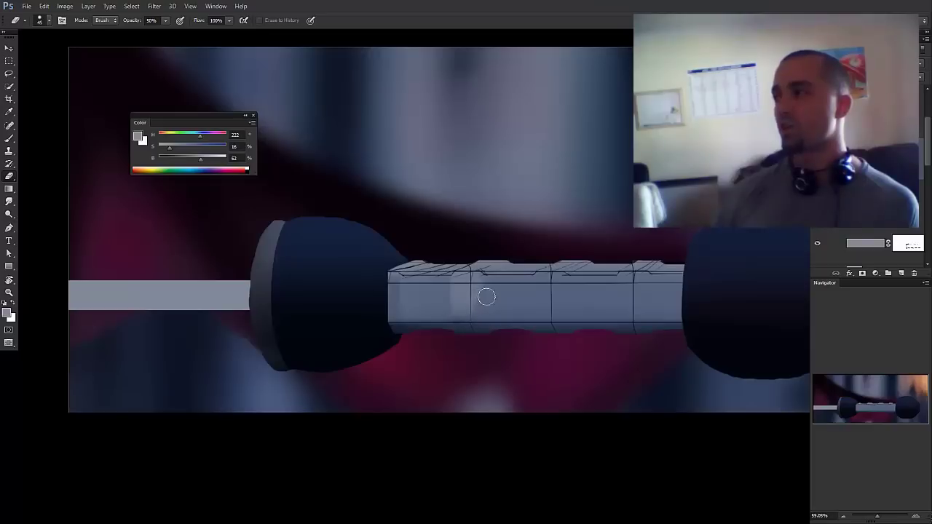
- Clear rectangular patches of the shading over the walkway's second and third seams and remove the selection
{"action": "key", "text": "m"}
{"action": "left_click_drag", "start_coordinate": [578, 322], "coordinate": [567, 321]}
{"action": "left_click_drag", "start_coordinate": [620, 272], "coordinate": [650, 324]}
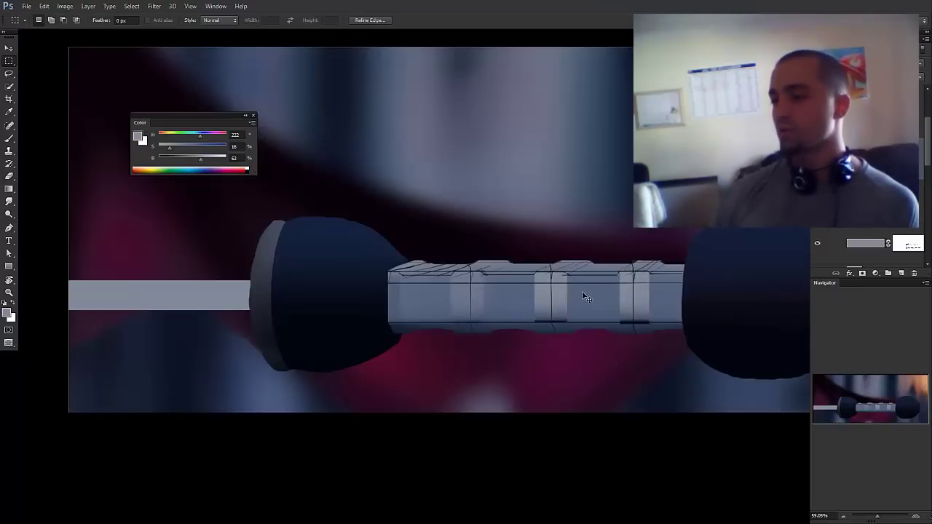
{"action": "key", "text": "ctrl+d"}
- Toggle layer visibility to check the walkway's shading against its seam lines, and add a new layer above the walkway
{"action": "scroll", "coordinate": [585, 307], "scroll_direction": "down", "scroll_amount": 8}
{"action": "scroll", "coordinate": [549, 307], "scroll_direction": "up", "scroll_amount": 7}
{"action": "left_click", "coordinate": [817, 116]}
{"action": "left_click", "coordinate": [817, 117]}
{"action": "left_click", "coordinate": [830, 116]}
{"action": "left_click", "coordinate": [817, 117]}
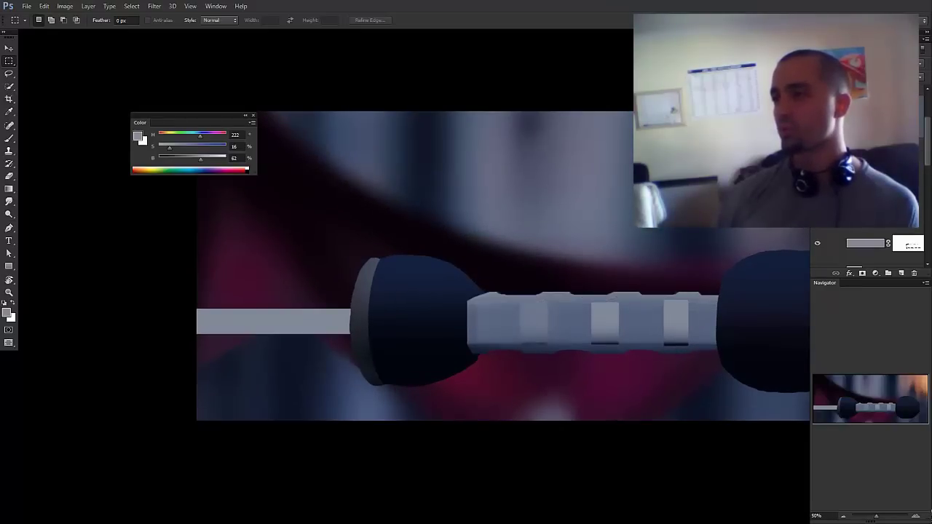
{"action": "left_click", "coordinate": [902, 275]}
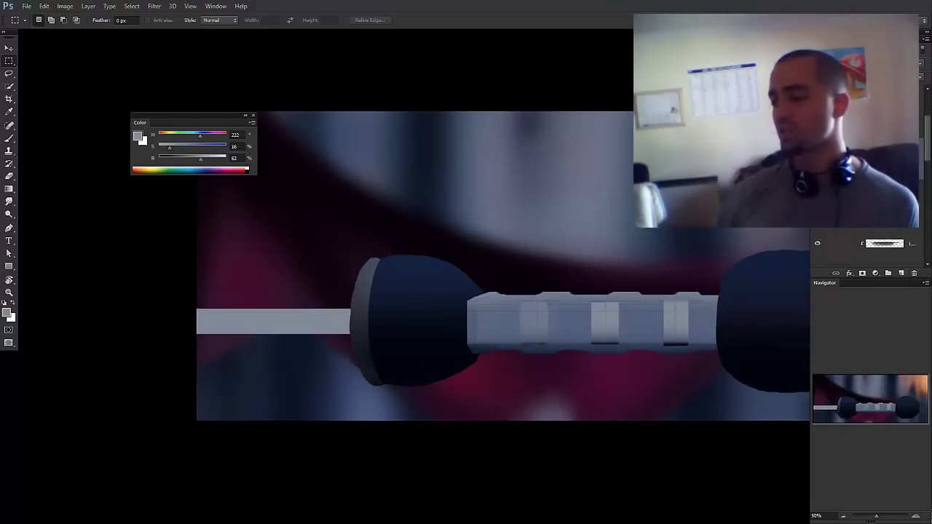
- Add a layer for the walkway's highlights and try broad brush strokes across its upper face
{"action": "key", "text": "b"}
{"action": "mouse_move", "coordinate": [551, 308]}
{"action": "left_mouse_down"}
{"action": "mouse_move", "coordinate": [624, 265]}
{"action": "mouse_move", "coordinate": [559, 303]}
{"action": "left_mouse_up"}
{"action": "left_click", "coordinate": [901, 273]}
{"action": "left_click_drag", "start_coordinate": [520, 278], "coordinate": [504, 235]}
{"action": "key", "text": "bracketright"}
{"action": "key", "text": "bracketright"}
{"action": "left_click_drag", "start_coordinate": [587, 299], "coordinate": [483, 301]}
{"action": "key", "text": "ctrl+z"}
- Brush a light grey highlight (H 223, S 10, B 80) along the walkway's upper edge at 65% opacity with a size 100 brush
{"action": "left_click_drag", "start_coordinate": [750, 275], "coordinate": [503, 273]}
{"action": "left_click_drag", "start_coordinate": [585, 275], "coordinate": [600, 276]}
{"action": "key", "text": "bracketleft"}
{"action": "key", "text": "bracketleft"}
{"action": "key", "text": "ctrl+z"}
{"action": "key", "text": "bracketleft"}
{"action": "mouse_move", "coordinate": [393, 292]}
{"action": "left_mouse_down"}
{"action": "mouse_move", "coordinate": [695, 292]}
{"action": "mouse_move", "coordinate": [814, 304]}
{"action": "left_mouse_up"}
{"action": "left_click_drag", "start_coordinate": [699, 304], "coordinate": [695, 305]}
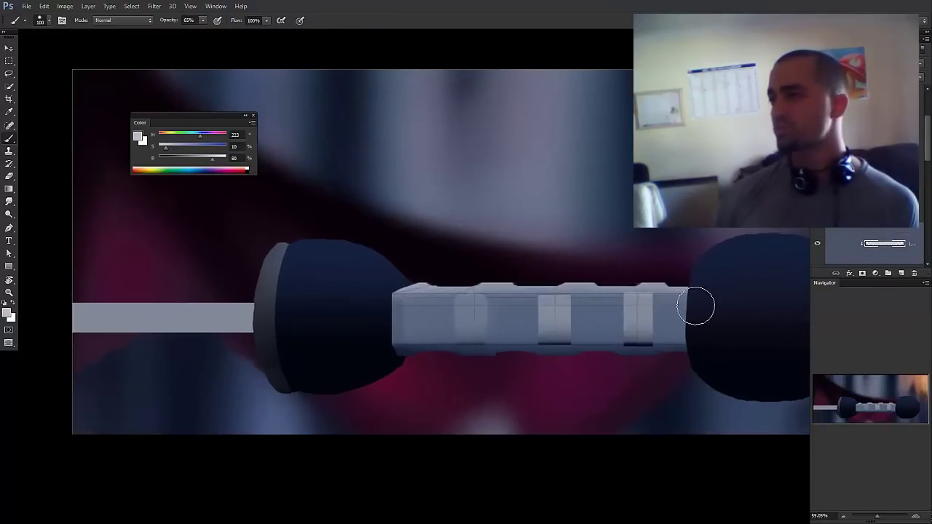
- Brighten the walkway's upper edge with near-white (H 220, S 8, B 91), using a smaller brush
{"action": "right_click", "coordinate": [441, 285], "text": "alt+shift"}
{"action": "key", "text": "bracketleft"}
{"action": "scroll", "coordinate": [465, 311], "scroll_direction": "up", "scroll_amount": 1}
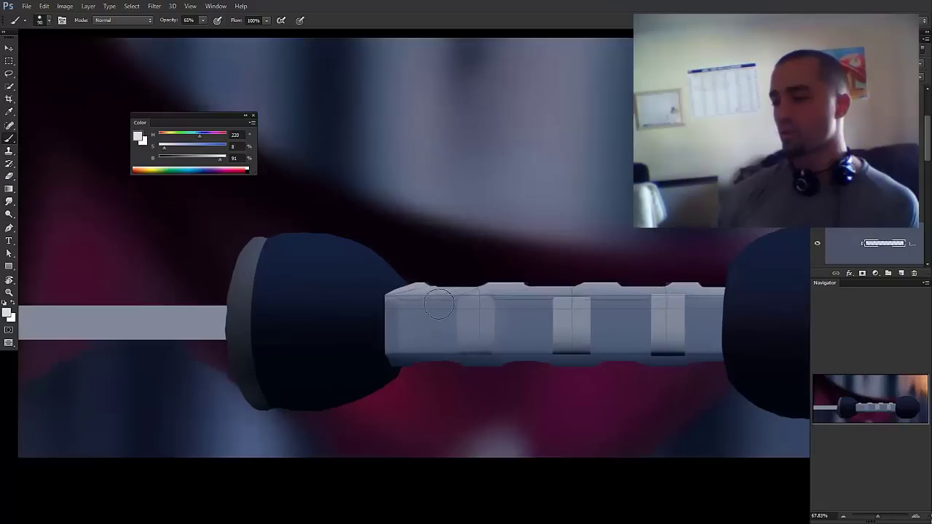
{"action": "scroll", "coordinate": [552, 304], "scroll_direction": "down", "scroll_amount": 1}
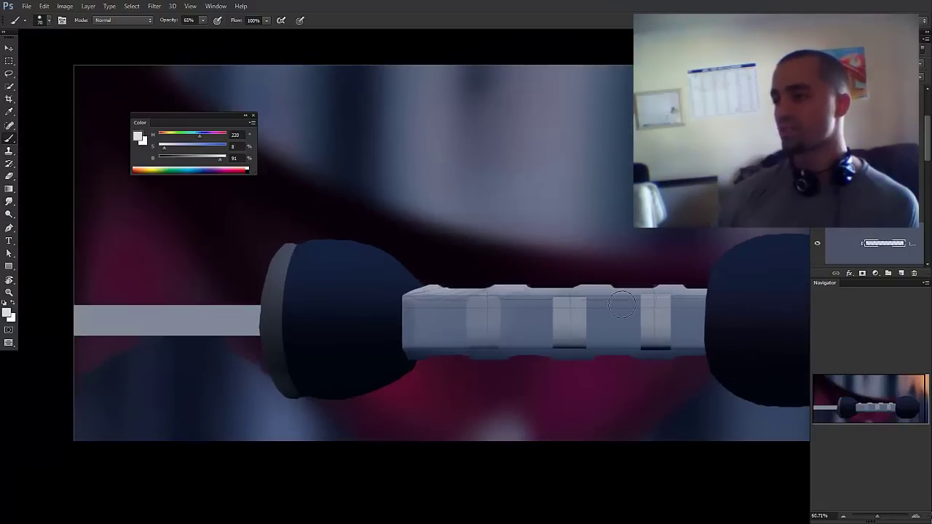
{"action": "scroll", "coordinate": [710, 303], "scroll_direction": "down", "scroll_amount": 2}
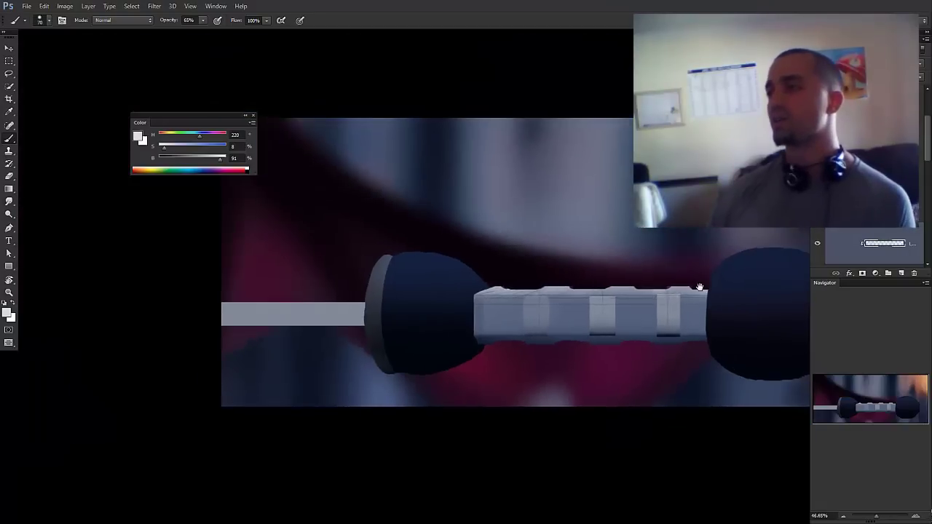
{"action": "left_click_drag", "start_coordinate": [514, 290], "coordinate": [505, 291]}
{"action": "scroll", "coordinate": [503, 292], "scroll_direction": "up", "scroll_amount": 2}
{"action": "scroll", "coordinate": [524, 292], "scroll_direction": "down", "scroll_amount": 1}
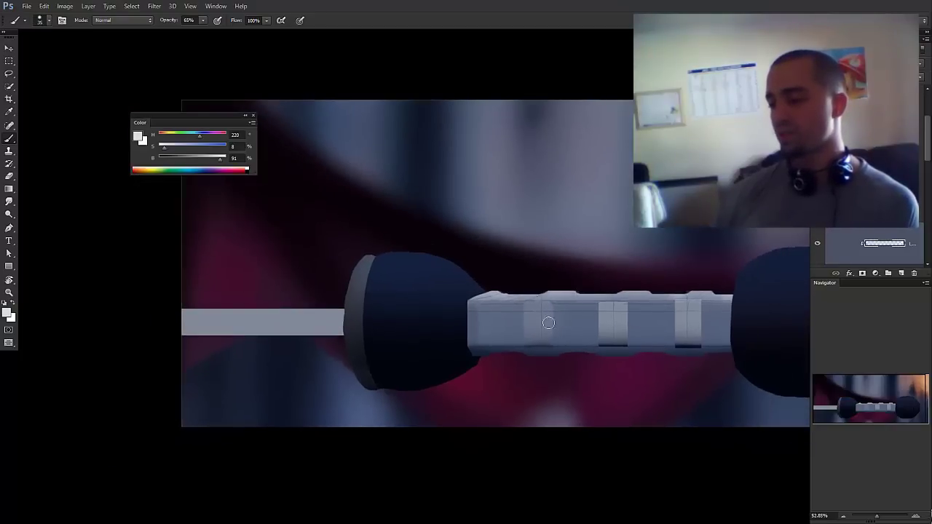
- Soften the walkway's highlight layer with a Gaussian Blur at a small radius
{"action": "key", "text": "ctrl+alt+f"}
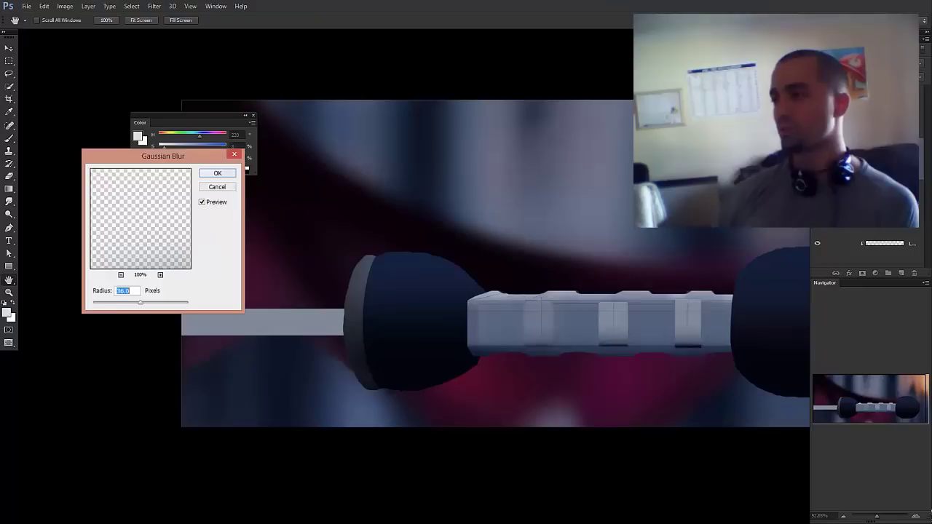
{"action": "left_click_drag", "start_coordinate": [139, 302], "coordinate": [100, 303]}
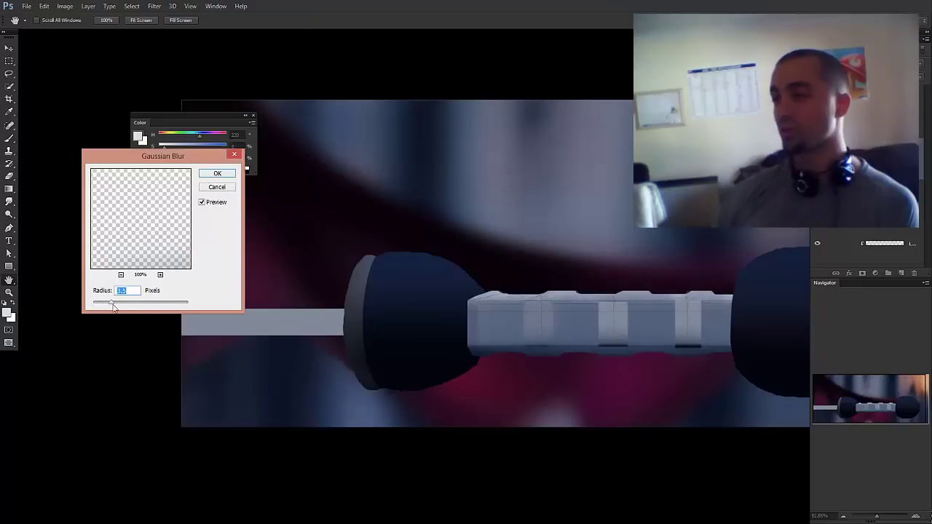
{"action": "key", "text": "Return"}
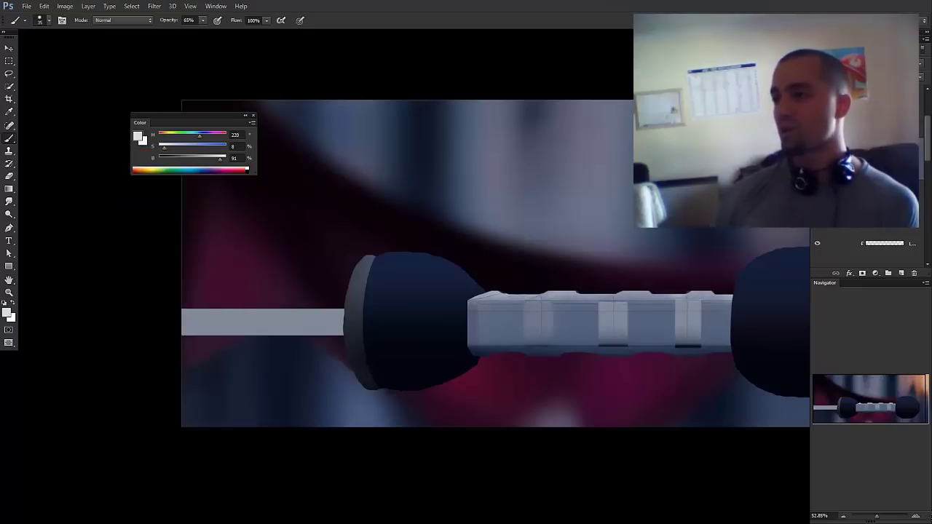
- Deepen the shading on the walkway's front and lower edge with dark blue-grey (H 222, S 55, B 31), using a larger brush
{"action": "right_click", "coordinate": [477, 331], "text": "alt+shift"}
{"action": "right_click", "coordinate": [514, 334], "text": "alt"}
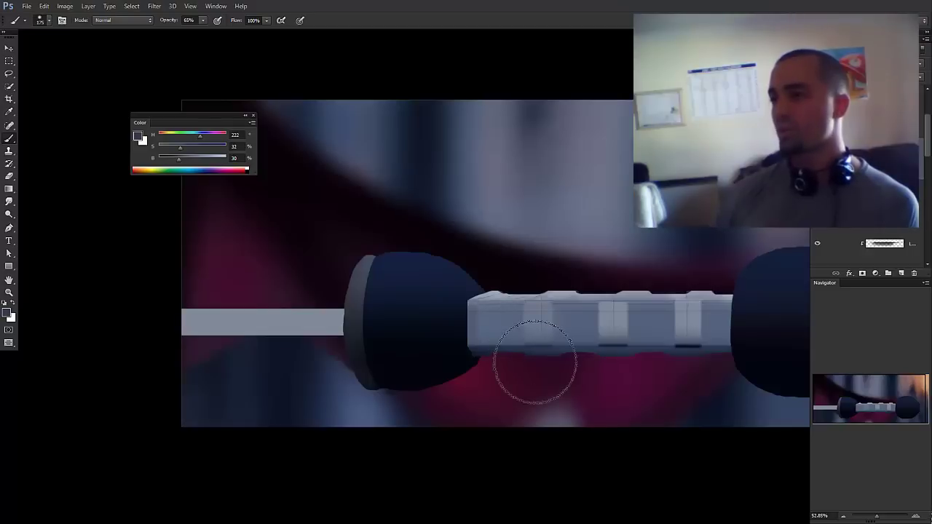
{"action": "left_click_drag", "start_coordinate": [493, 333], "coordinate": [569, 336]}
{"action": "right_click", "coordinate": [513, 333], "text": "alt+shift"}
{"action": "key", "text": "]"}
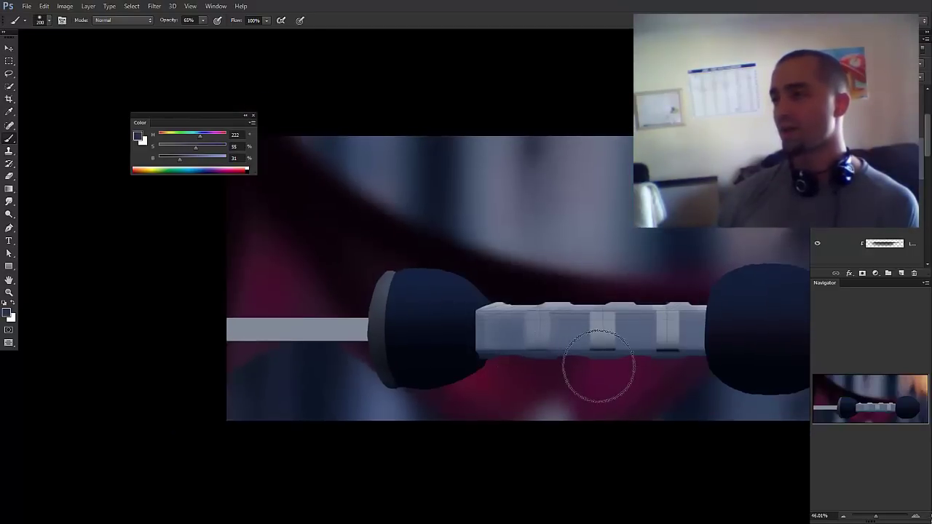
{"action": "key", "text": "]"}
{"action": "key", "text": "bracketleft"}
{"action": "left_click_drag", "start_coordinate": [690, 366], "coordinate": [690, 372]}
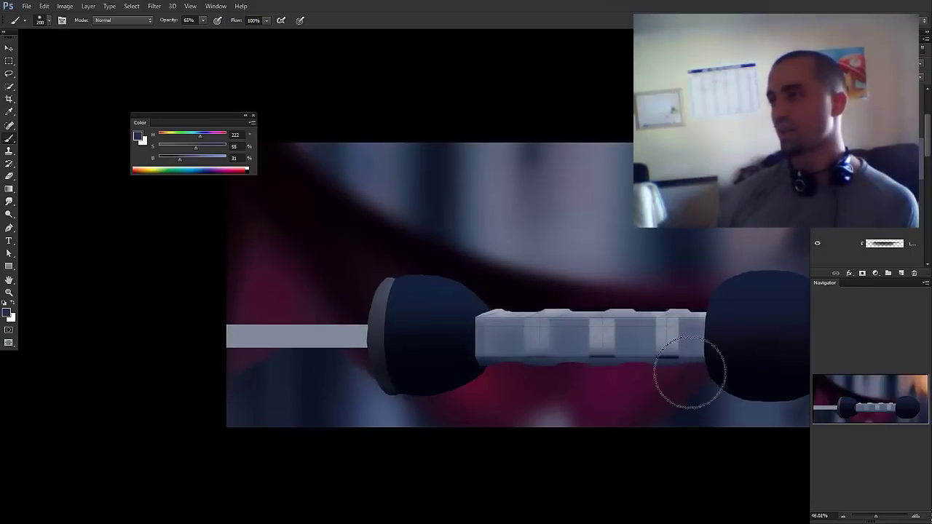
- Blend the shading near the walkway's far end with a lighter blue-grey (H 220, S 28, B 59), using a smaller brush
{"action": "left_click_drag", "start_coordinate": [665, 341], "coordinate": [690, 343]}
{"action": "key", "text": "bracketleft"}
{"action": "key", "text": "bracketleft"}
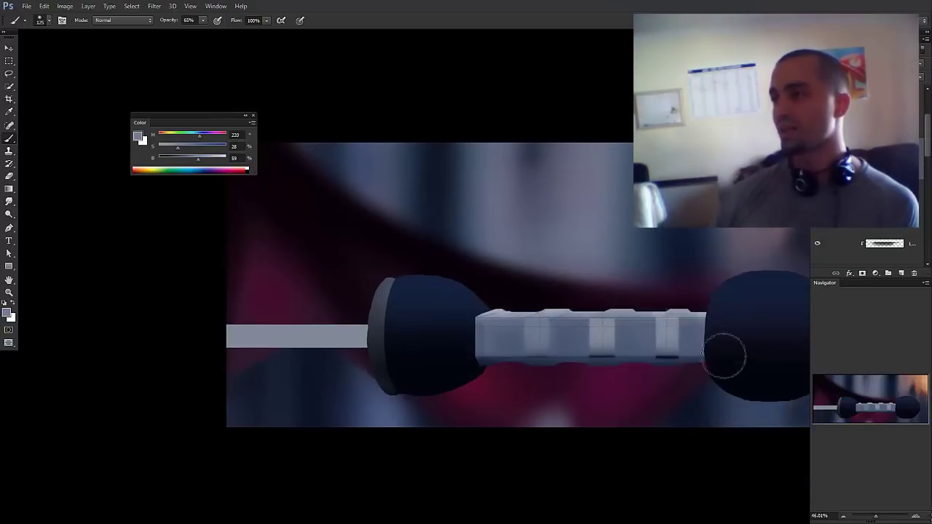
{"action": "scroll", "coordinate": [668, 368], "scroll_direction": "down", "scroll_amount": 1}
{"action": "key", "text": "bracketright"}
{"action": "scroll", "coordinate": [536, 329], "scroll_direction": "down", "scroll_amount": 3}
{"action": "scroll", "coordinate": [621, 334], "scroll_direction": "up", "scroll_amount": 2}
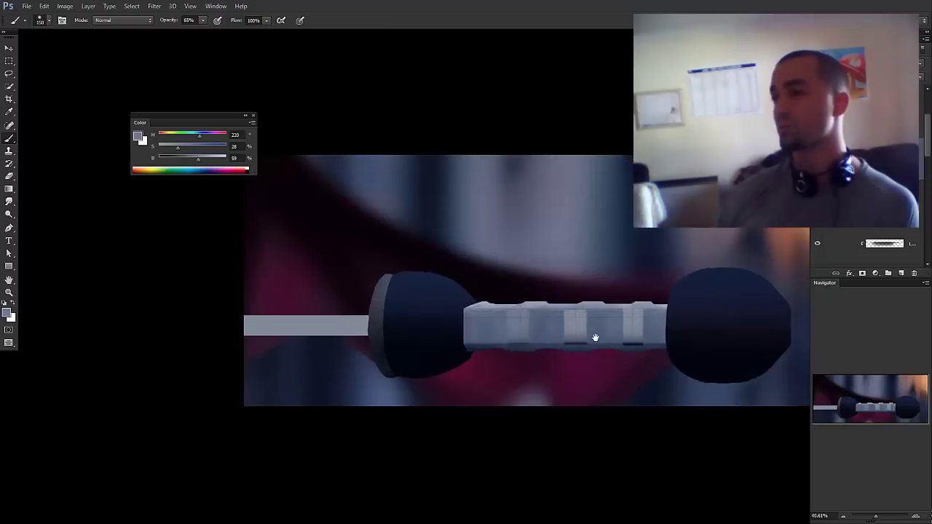
- Select the near rounded structure's layer and extend its upper shoulder over the walkway joint with navy (H 222, S 67, B 22) at 100% opacity
{"action": "key", "text": "v"}
{"action": "left_click", "coordinate": [441, 323], "text": "ctrl"}
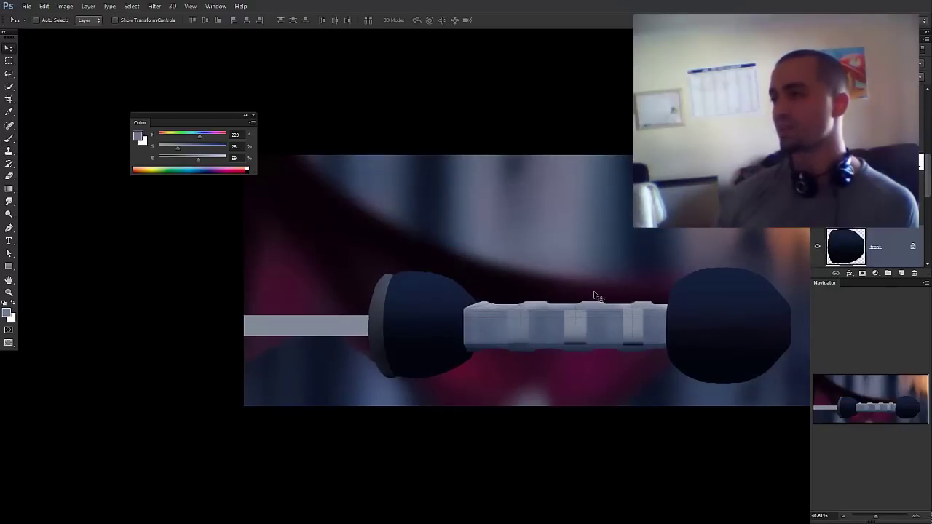
{"action": "key", "text": "b"}
{"action": "left_click", "coordinate": [460, 294], "text": "alt"}
{"action": "scroll", "coordinate": [470, 302], "scroll_direction": "up", "scroll_amount": 2}
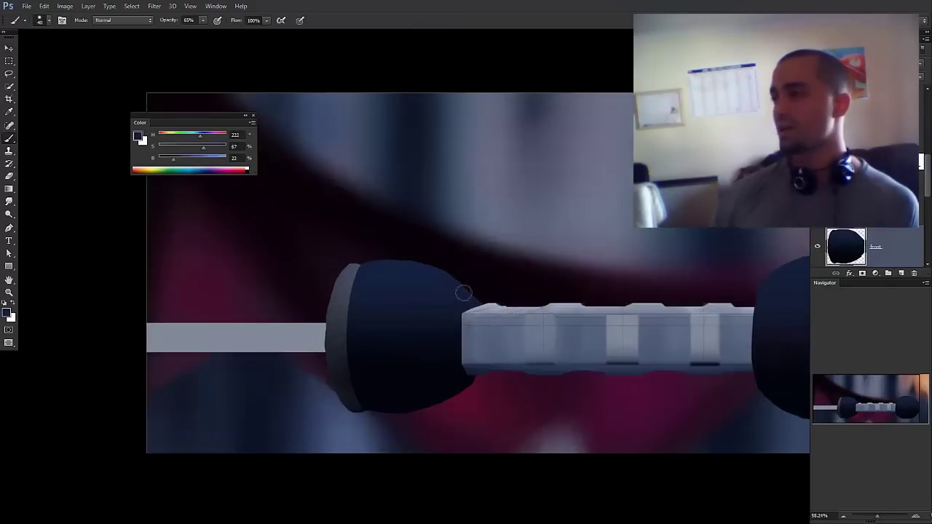
{"action": "scroll", "coordinate": [460, 299], "scroll_direction": "up", "scroll_amount": 1}
{"action": "key", "text": "0"}
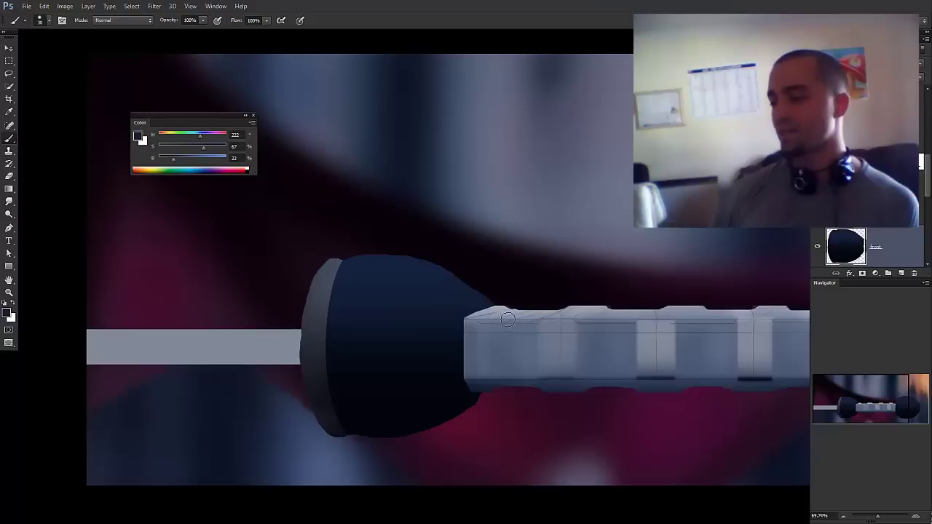
{"action": "scroll", "coordinate": [507, 320], "scroll_direction": "down", "scroll_amount": 2}
{"action": "key", "text": "bracketright"}
{"action": "left_click_drag", "start_coordinate": [592, 230], "coordinate": [607, 204]}
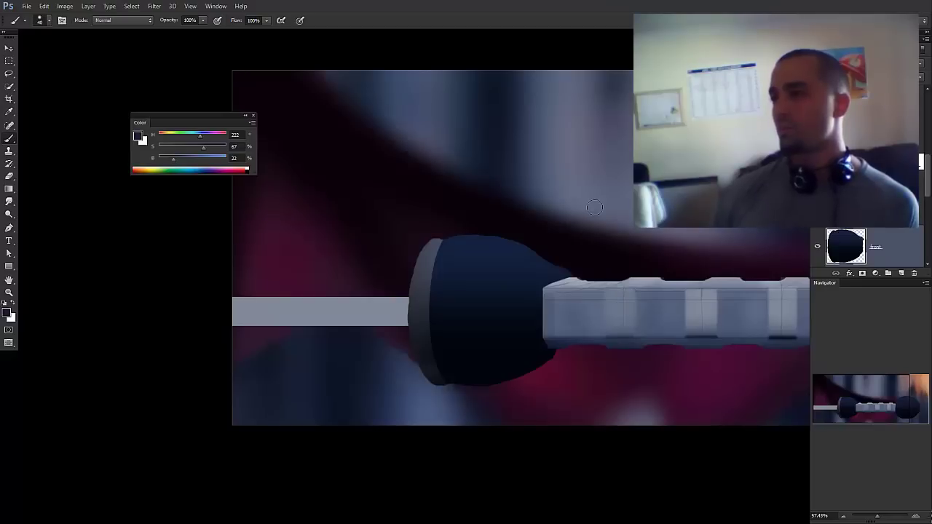
{"action": "left_click_drag", "start_coordinate": [528, 304], "coordinate": [540, 294]}
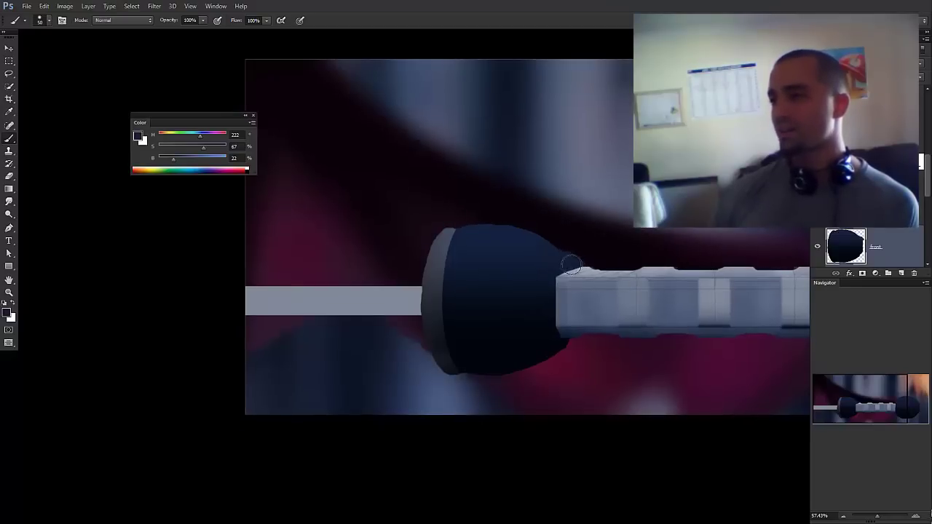
{"action": "left_click_drag", "start_coordinate": [537, 253], "coordinate": [514, 260]}
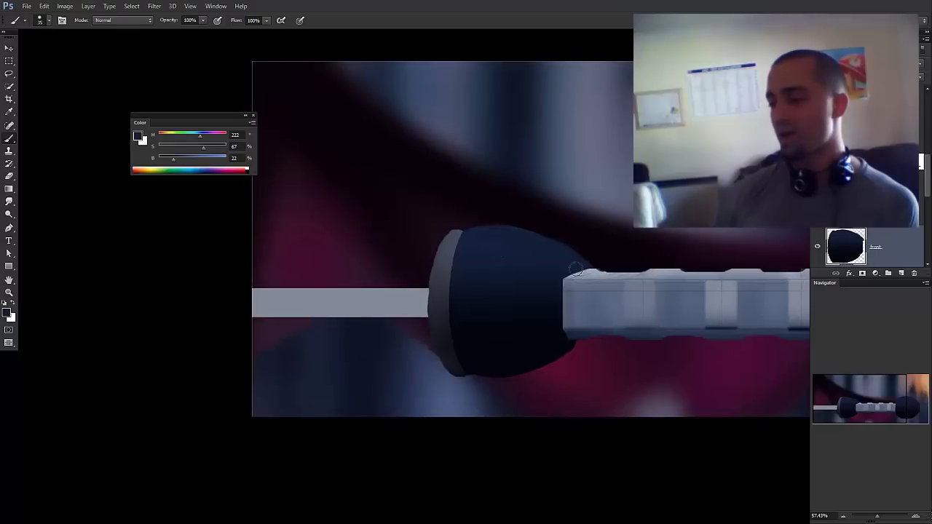
{"action": "left_click_drag", "start_coordinate": [597, 275], "coordinate": [560, 274]}
{"action": "left_click_drag", "start_coordinate": [927, 187], "coordinate": [912, 246]}
{"action": "scroll", "coordinate": [911, 246], "scroll_direction": "down", "scroll_amount": 3}
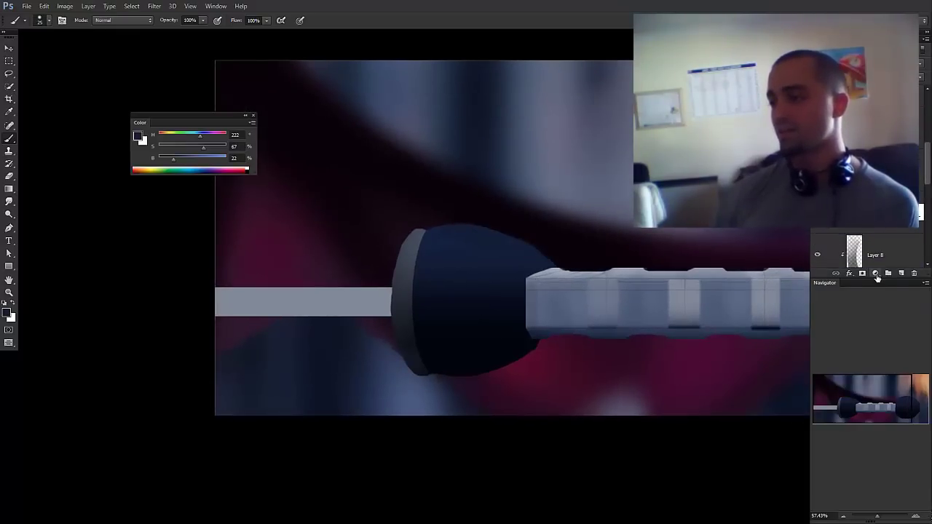
- Enlarge the layer list, select the grey grip's layer mask and paint black along the grip's front end to round its joint
{"action": "left_click_drag", "start_coordinate": [873, 342], "coordinate": [873, 428]}
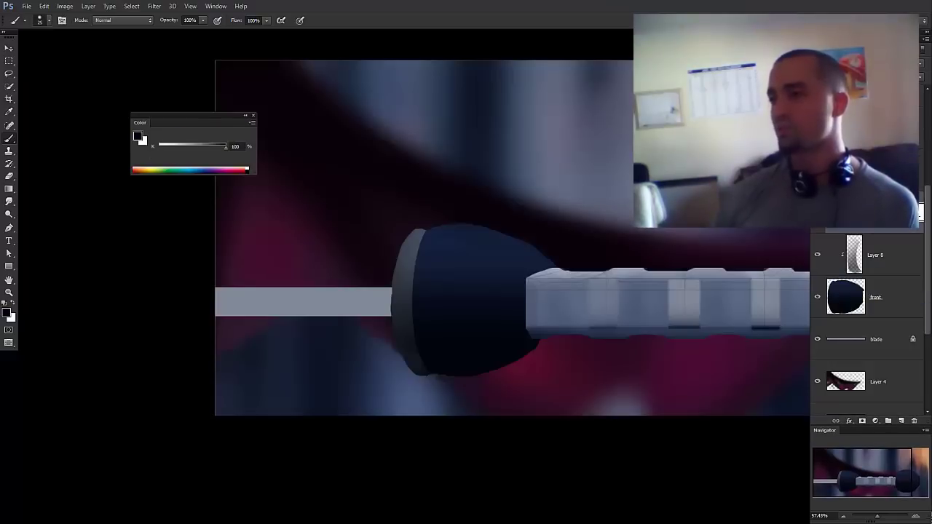
{"action": "left_click", "coordinate": [530, 285], "text": "ctrl"}
{"action": "left_click", "coordinate": [529, 289], "text": "ctrl"}
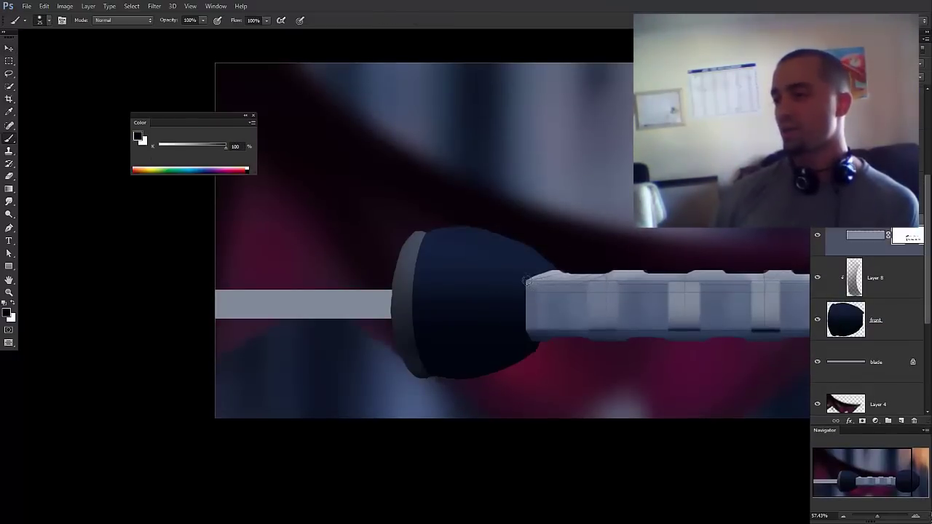
{"action": "left_click_drag", "start_coordinate": [531, 276], "coordinate": [568, 272]}
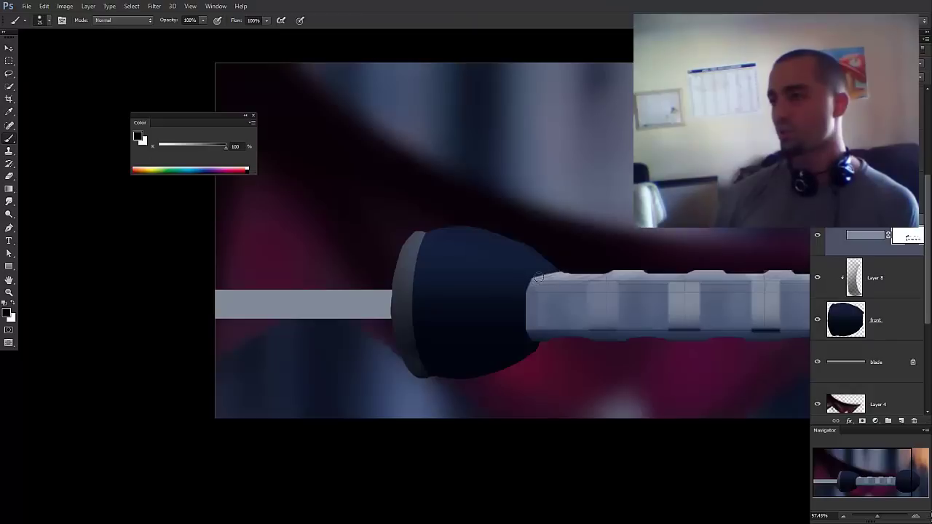
{"action": "key", "text": "["}
{"action": "left_click_drag", "start_coordinate": [519, 301], "coordinate": [521, 306]}
{"action": "key", "text": "]"}
{"action": "left_click_drag", "start_coordinate": [526, 340], "coordinate": [527, 340]}
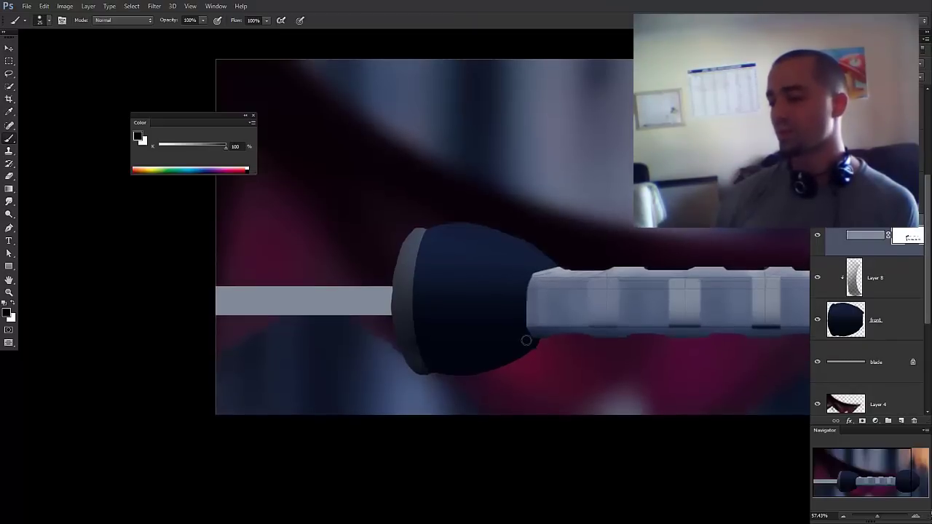
{"action": "key", "text": "bracketleft"}
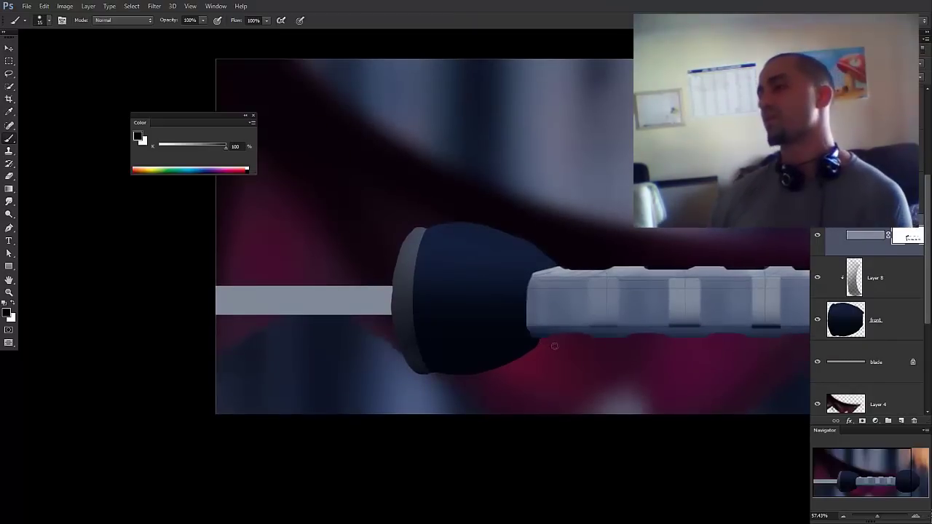
- Select the "front" layer, lock its transparency and apply a vertical navy gradient (H 222, S 67, B 23) at 50% opacity
{"action": "scroll", "coordinate": [533, 342], "scroll_direction": "down", "scroll_amount": 3}
{"action": "key", "text": "v"}
{"action": "left_click", "coordinate": [840, 321]}
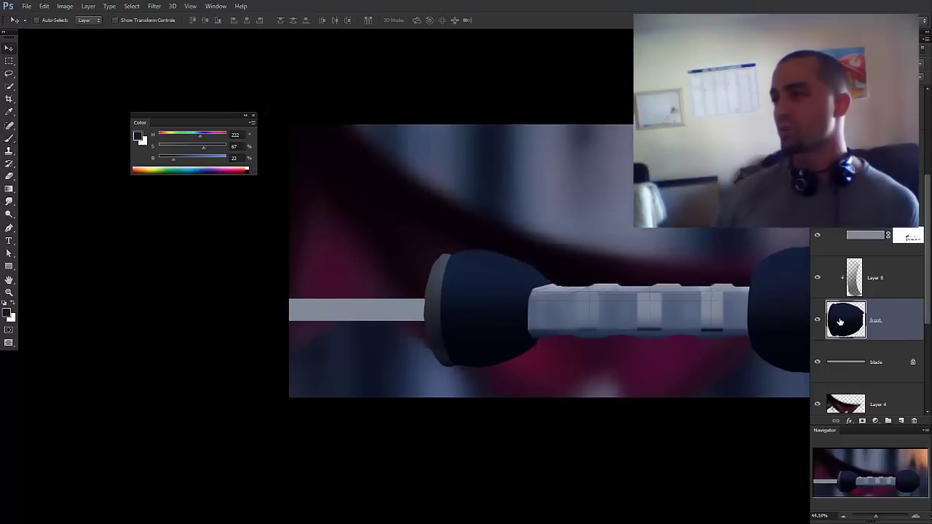
{"action": "key", "text": "b"}
{"action": "key", "text": "g"}
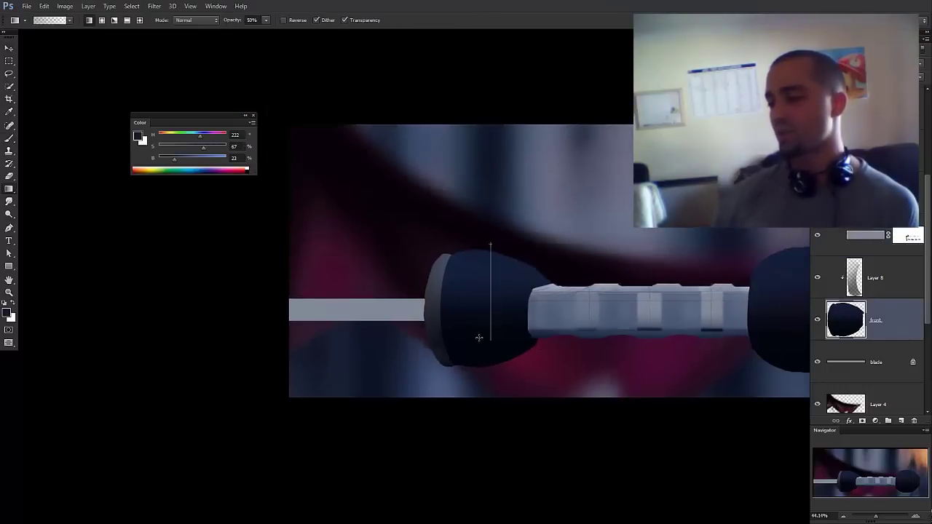
{"action": "scroll", "coordinate": [498, 303], "scroll_direction": "down", "scroll_amount": 1}
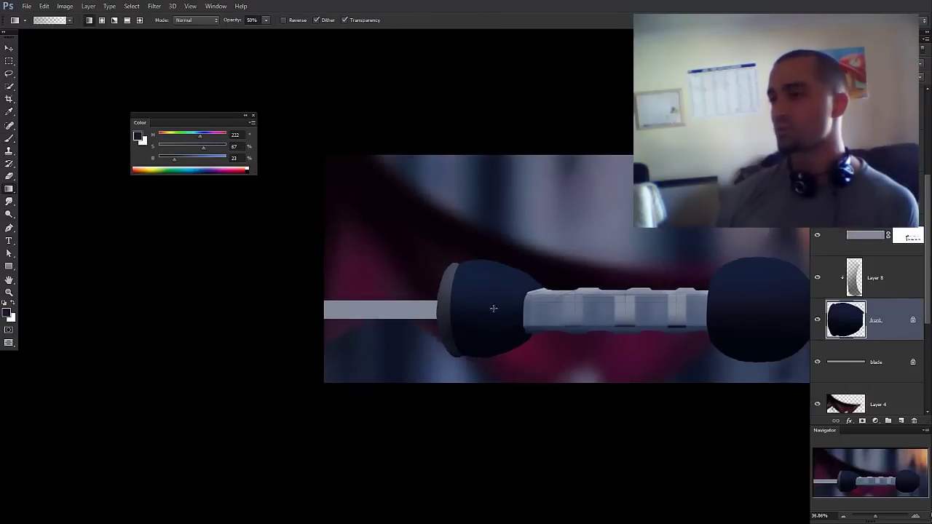
{"action": "left_click_drag", "start_coordinate": [492, 338], "coordinate": [492, 340]}
{"action": "scroll", "coordinate": [413, 270], "scroll_direction": "up", "scroll_amount": 1}
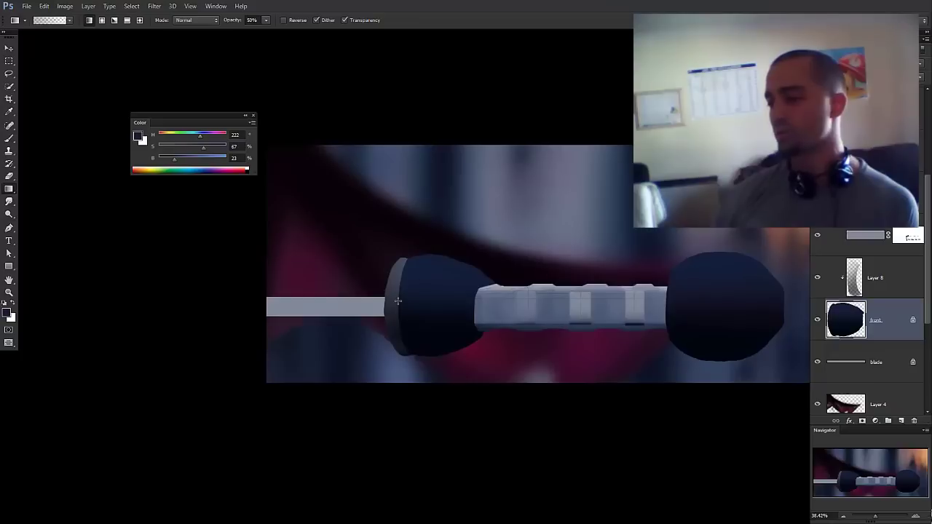
- Warp the grey rim on Layer 8 so its upper and lower ends follow the front rounded piece's curve
{"action": "key", "text": "v"}
{"action": "left_click", "coordinate": [398, 300], "text": "ctrl"}
{"action": "left_click", "coordinate": [816, 278]}
{"action": "left_click", "coordinate": [817, 278]}
{"action": "scroll", "coordinate": [388, 285], "scroll_direction": "up", "scroll_amount": 2}
{"action": "key", "text": "ctrl+t"}
{"action": "key", "text": "ctrl+h"}
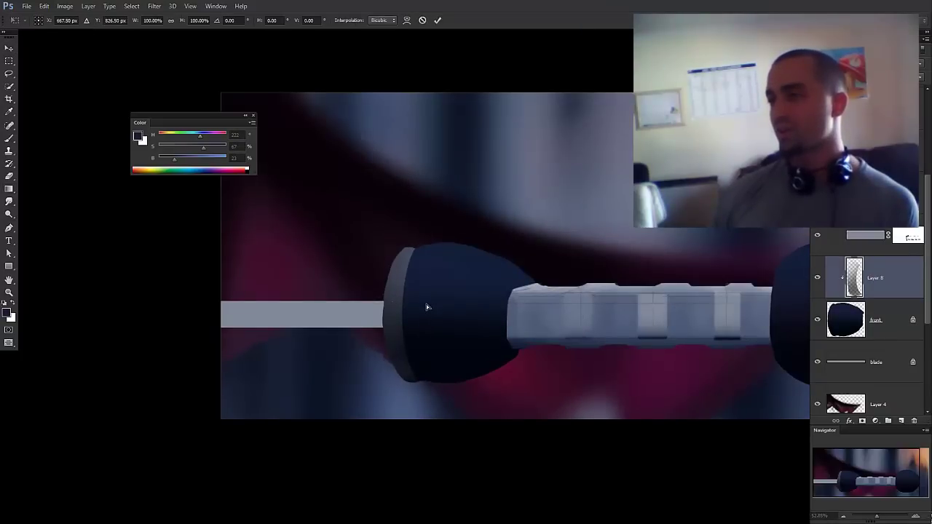
{"action": "left_click", "coordinate": [406, 20]}
{"action": "left_click_drag", "start_coordinate": [406, 211], "coordinate": [435, 214]}
{"action": "left_click_drag", "start_coordinate": [425, 396], "coordinate": [430, 396]}
{"action": "key", "text": "Return"}
{"action": "left_click_drag", "start_coordinate": [475, 316], "coordinate": [453, 302]}
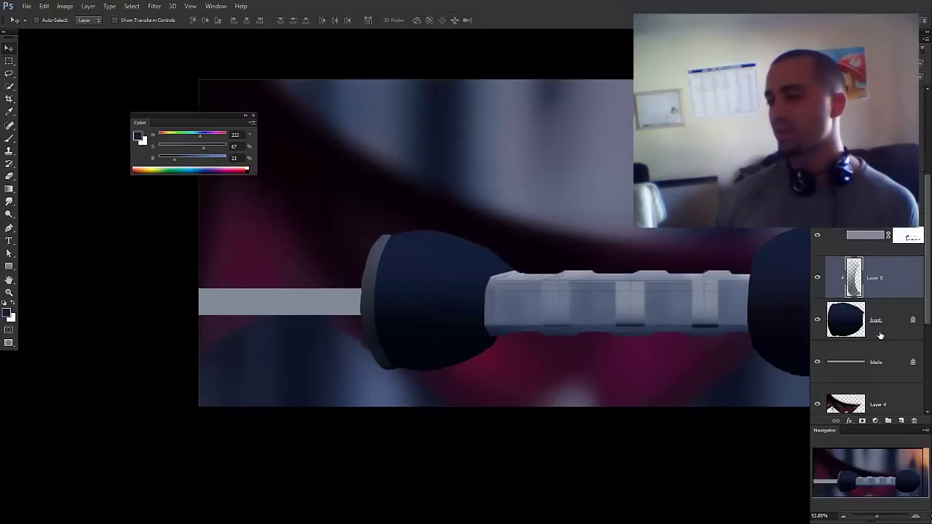
- Add a new clipped layer directly above the "front" layer and set up a textured brush with blue (H 222, S 69, B 42)
{"action": "left_click", "coordinate": [873, 326]}
{"action": "key", "text": "ctrl+alt+shift+n"}
{"action": "key", "text": "b"}
{"action": "left_click", "coordinate": [424, 256], "text": "alt"}
{"action": "left_click_drag", "start_coordinate": [420, 253], "coordinate": [403, 206]}
{"action": "right_click", "coordinate": [415, 235]}
{"action": "left_click", "coordinate": [460, 378]}
{"action": "left_click", "coordinate": [397, 295]}
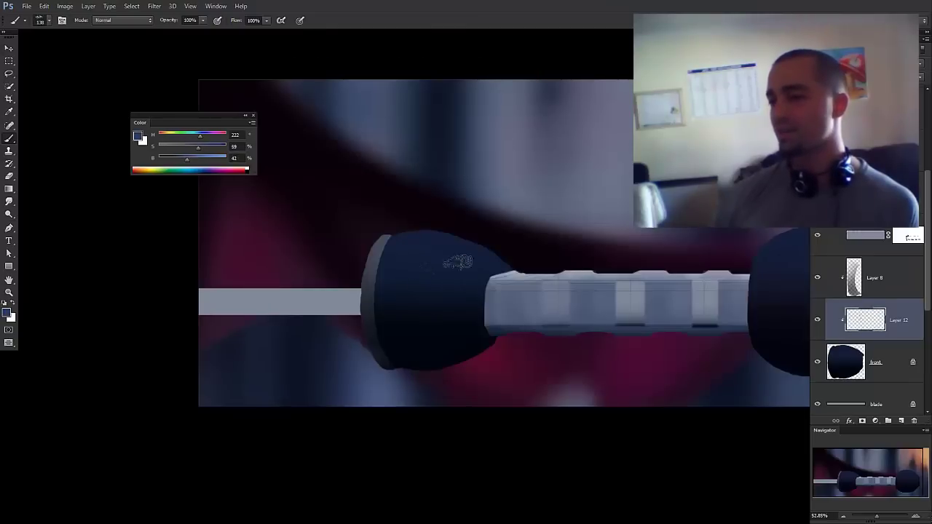
{"action": "right_click", "coordinate": [494, 270]}
{"action": "left_click", "coordinate": [413, 274]}
- Try blue strokes over the front rounded piece, enlarge the brush, switch to another brush preset and undo the test strokes
{"action": "mouse_move", "coordinate": [519, 285]}
{"action": "left_mouse_down"}
{"action": "mouse_move", "coordinate": [488, 266]}
{"action": "mouse_move", "coordinate": [444, 345]}
{"action": "left_mouse_up"}
{"action": "key", "text": "bracketright"}
{"action": "key", "text": "bracketright"}
{"action": "key", "text": "bracketright"}
{"action": "key", "text": "bracketright"}
{"action": "key", "text": "bracketright"}
{"action": "key", "text": "bracketright"}
{"action": "key", "text": "bracketright"}
{"action": "key", "text": "bracketright"}
{"action": "key", "text": "bracketright"}
{"action": "right_click", "coordinate": [480, 405]}
{"action": "left_click", "coordinate": [514, 349]}
{"action": "key", "text": "ctrl+alt+z"}
{"action": "key", "text": "ctrl+alt+z"}
- Paint a brighter blue sheen (H 222, S 69, B 48) on the front piece's upper half with a textured brush around 175 px
{"action": "mouse_move", "coordinate": [485, 257]}
{"action": "left_mouse_down"}
{"action": "mouse_move", "coordinate": [514, 284]}
{"action": "mouse_move", "coordinate": [502, 249]}
{"action": "left_mouse_up"}
{"action": "key", "text": "ctrl+alt+z"}
{"action": "key", "text": "bracketright"}
{"action": "key", "text": "bracketright"}
{"action": "right_click", "coordinate": [478, 268], "text": "alt+shift"}
{"action": "mouse_move", "coordinate": [435, 270]}
{"action": "left_mouse_down"}
{"action": "mouse_move", "coordinate": [482, 270]}
{"action": "mouse_move", "coordinate": [502, 289]}
{"action": "left_mouse_up"}
{"action": "key", "text": "ctrl+alt+z"}
{"action": "key", "text": "bracketright"}
{"action": "key", "text": "bracketleft"}
{"action": "key", "text": "bracketleft"}
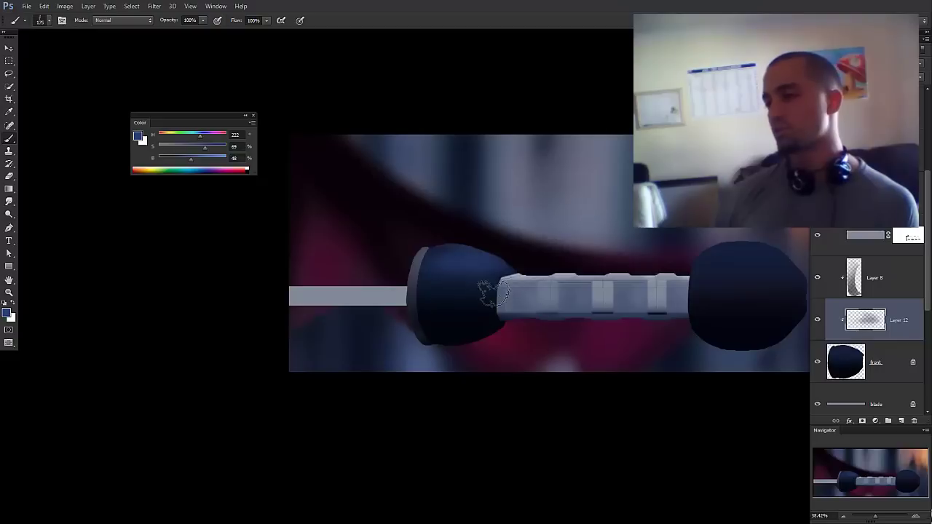
- Add near-black navy shading (H 222, S 71, B 5) to the front piece beside the grip joint, using a smaller brush
{"action": "key", "text": "bracketleft"}
{"action": "left_click", "coordinate": [473, 329], "text": "alt"}
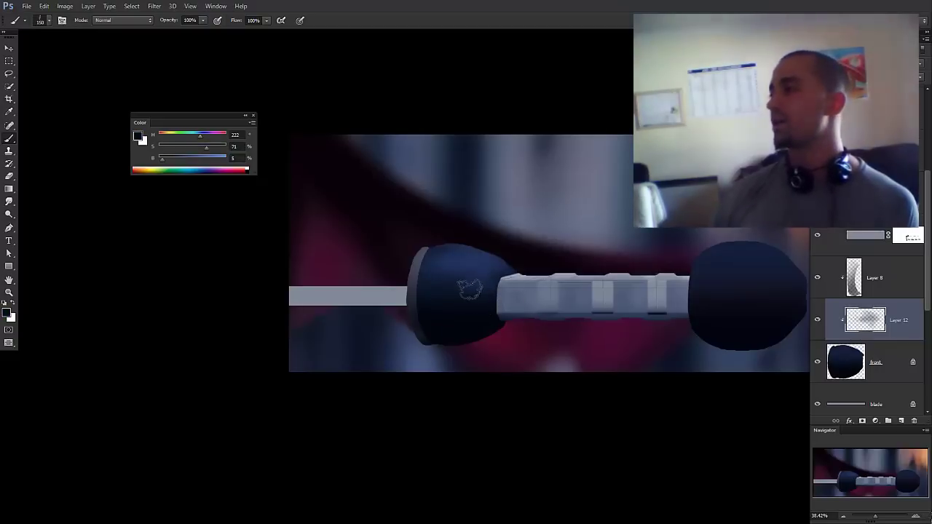
{"action": "left_click_drag", "start_coordinate": [526, 281], "coordinate": [527, 284]}
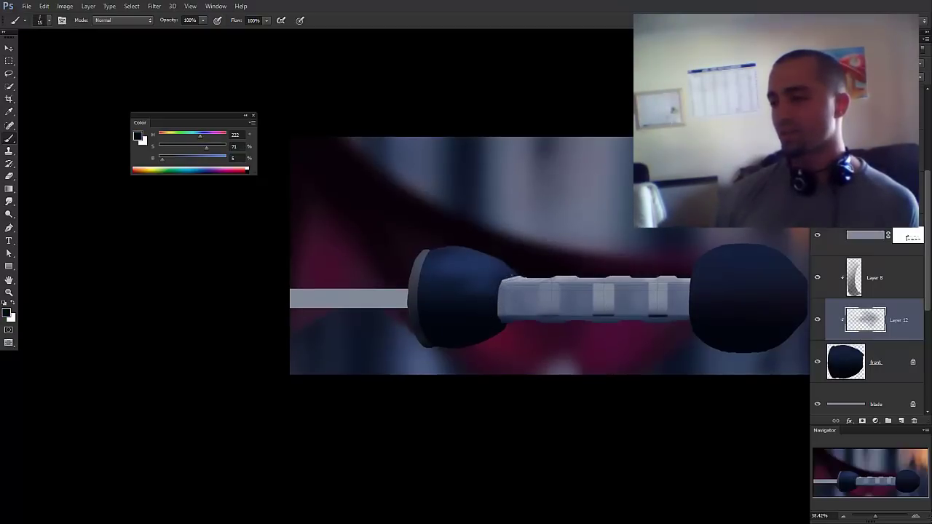
- Paint pale blue highlights (H 223, S 46, B 69) along the front piece's upper shoulder towards the grip
{"action": "key", "text": "bracketright"}
{"action": "key", "text": "bracketright"}
{"action": "left_click", "coordinate": [461, 262], "text": "alt"}
{"action": "left_click_drag", "start_coordinate": [461, 262], "coordinate": [412, 166]}
{"action": "left_click_drag", "start_coordinate": [449, 261], "coordinate": [459, 261]}
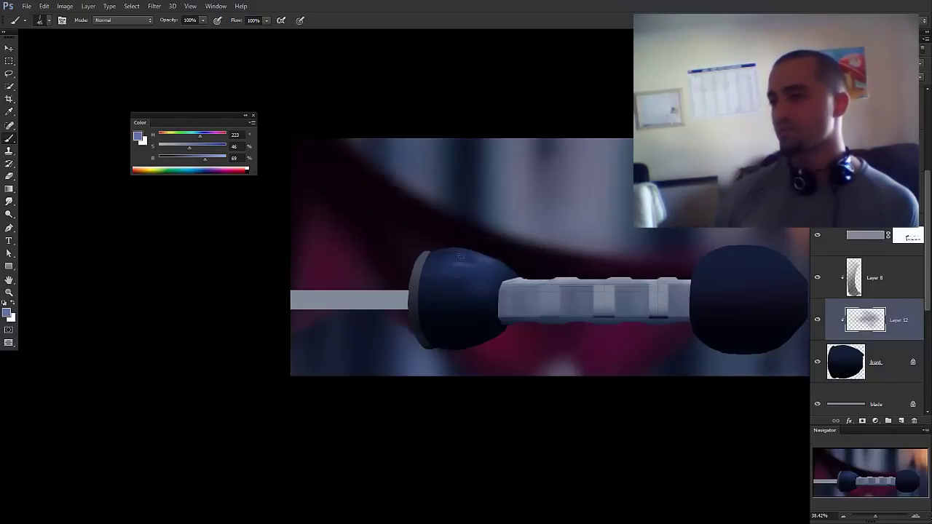
{"action": "key", "text": "bracketright"}
{"action": "left_click_drag", "start_coordinate": [476, 254], "coordinate": [512, 274]}
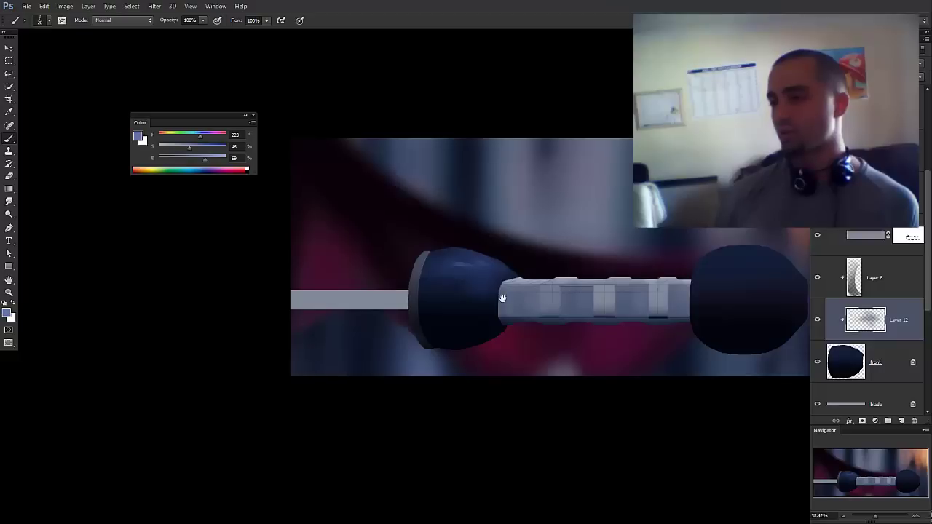
- Select the "front" layer and switch to the Soft Round brush at 300 px with 0% hardness
{"action": "scroll", "coordinate": [503, 298], "scroll_direction": "down", "scroll_amount": 1}
{"action": "left_click", "coordinate": [471, 312], "text": "alt"}
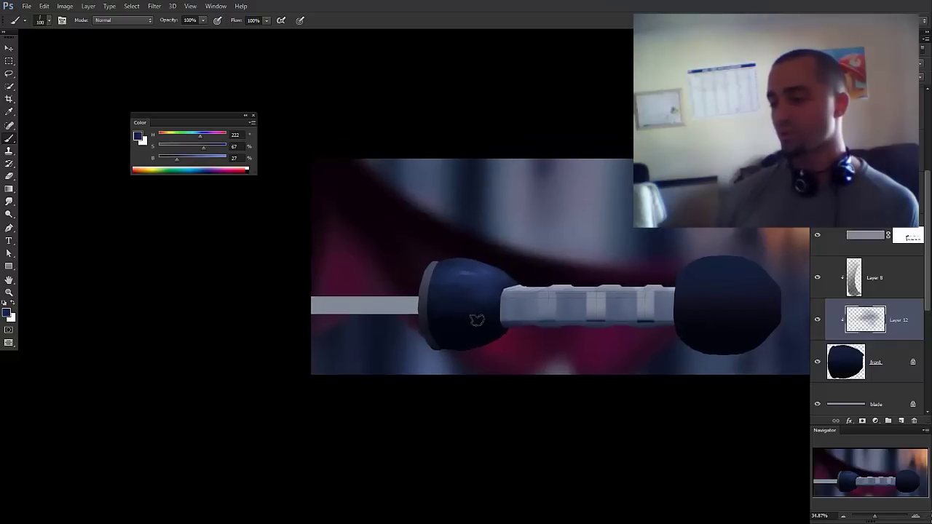
{"action": "scroll", "coordinate": [466, 314], "scroll_direction": "up", "scroll_amount": 1}
{"action": "key", "text": "alt+bracketleft"}
{"action": "right_click", "coordinate": [456, 336]}
{"action": "left_click", "coordinate": [452, 337], "text": "alt"}
{"action": "right_click", "coordinate": [458, 335]}
{"action": "left_click", "coordinate": [497, 223]}
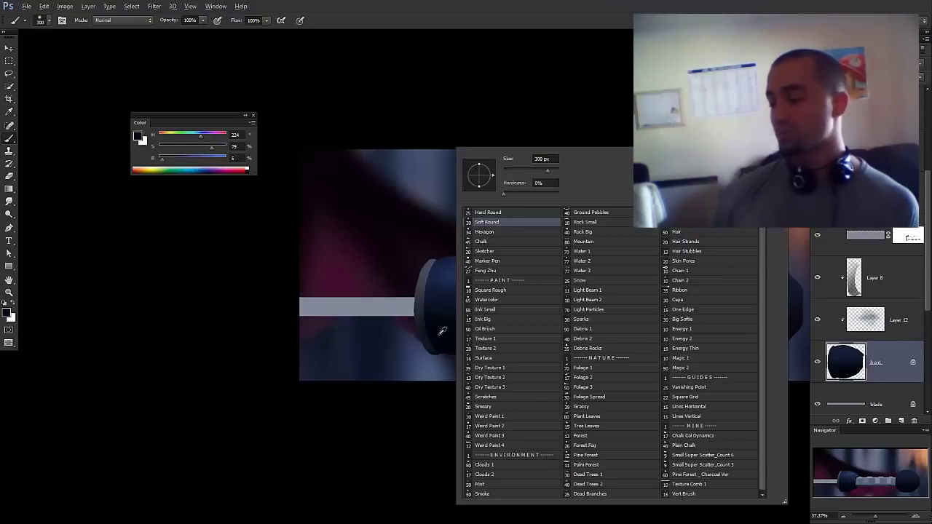
- Tint the front piece's lower area with dark purple (H 287, S 77, B 16) at 20% opacity, using a 400 px brush
{"action": "left_click", "coordinate": [442, 331], "text": "alt"}
{"action": "left_click_drag", "start_coordinate": [402, 317], "coordinate": [390, 292]}
{"action": "key", "text": "2"}
{"action": "key", "text": "bracketleft"}
{"action": "key", "text": "bracketright"}
{"action": "left_click", "coordinate": [477, 309], "text": "alt"}
{"action": "scroll", "coordinate": [487, 308], "scroll_direction": "down", "scroll_amount": 2}
{"action": "key", "text": "bracketright"}
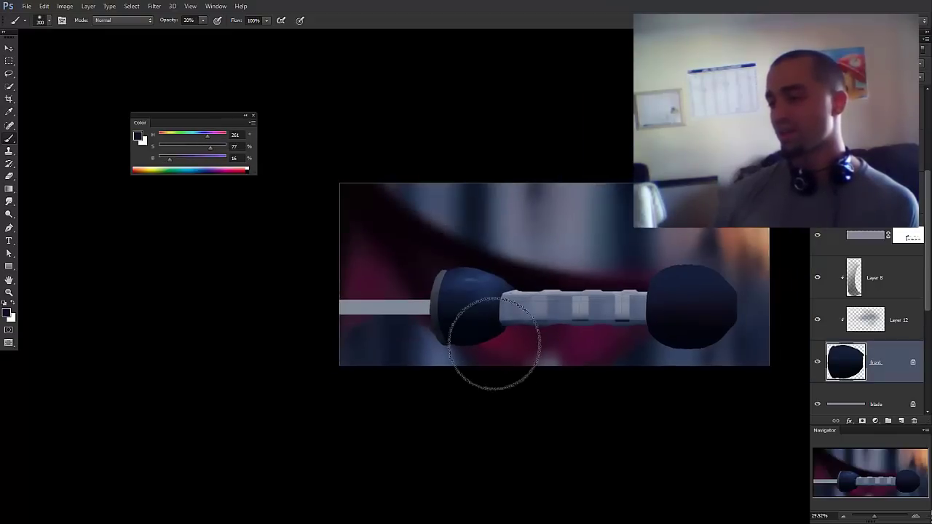
{"action": "left_click_drag", "start_coordinate": [209, 136], "coordinate": [212, 136]}
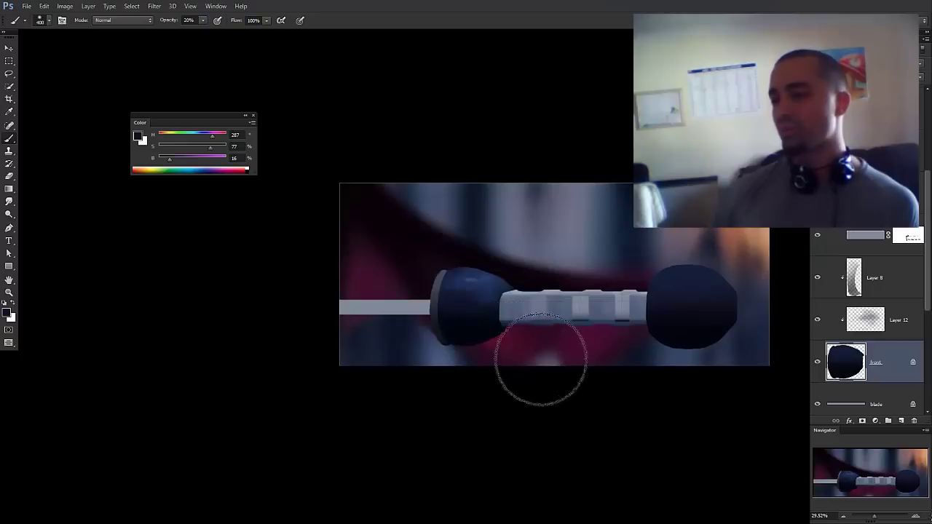
- Select Layer 12 and softly blend near-black magenta (H 310, S 70, B 4) into the front piece's middle with a reduced brush
{"action": "left_click", "coordinate": [844, 293]}
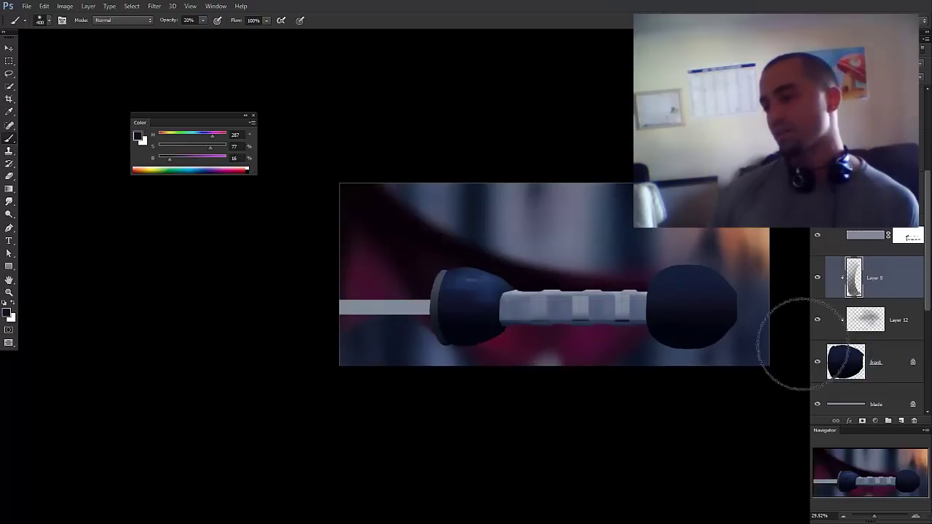
{"action": "left_click", "coordinate": [876, 320]}
{"action": "key", "text": "bracketleft"}
{"action": "left_click", "coordinate": [433, 284], "text": "alt"}
{"action": "key", "text": "bracketleft"}
{"action": "key", "text": "bracketleft"}
{"action": "left_click_drag", "start_coordinate": [220, 137], "coordinate": [234, 141]}
{"action": "key", "text": "bracketleft"}
{"action": "key", "text": "bracketleft"}
{"action": "key", "text": "bracketleft"}
{"action": "key", "text": "bracketright"}
{"action": "mouse_move", "coordinate": [463, 303]}
{"action": "left_mouse_down"}
{"action": "mouse_move", "coordinate": [452, 312]}
{"action": "mouse_move", "coordinate": [477, 310]}
{"action": "left_mouse_up"}
{"action": "key", "text": "bracketleft"}
{"action": "key", "text": "bracketleft"}
{"action": "key", "text": "bracketleft"}
{"action": "key", "text": "bracketleft"}
{"action": "key", "text": "bracketleft"}
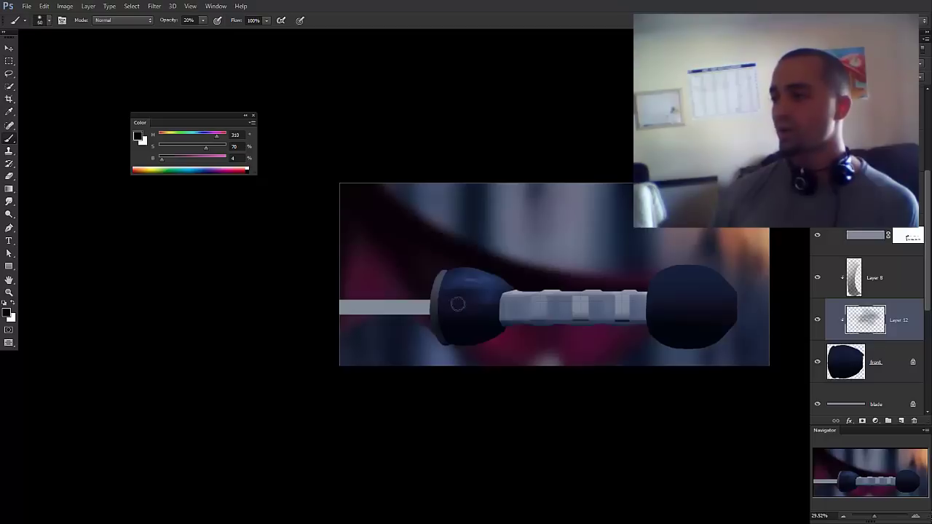
{"action": "key", "text": "bracketleft"}
{"action": "key", "text": "bracketleft"}
{"action": "key", "text": "bracketleft"}
- Paint soft blue reflected light (H 223, S 57, B 47) along the front piece's lower edge, using a progressively smaller brush
{"action": "left_click", "coordinate": [473, 317], "text": "alt"}
{"action": "mouse_move", "coordinate": [456, 317]}
{"action": "left_mouse_down"}
{"action": "mouse_move", "coordinate": [466, 313]}
{"action": "mouse_move", "coordinate": [514, 339]}
{"action": "mouse_move", "coordinate": [466, 355]}
{"action": "left_mouse_up"}
{"action": "scroll", "coordinate": [466, 350], "scroll_direction": "up", "scroll_amount": 1}
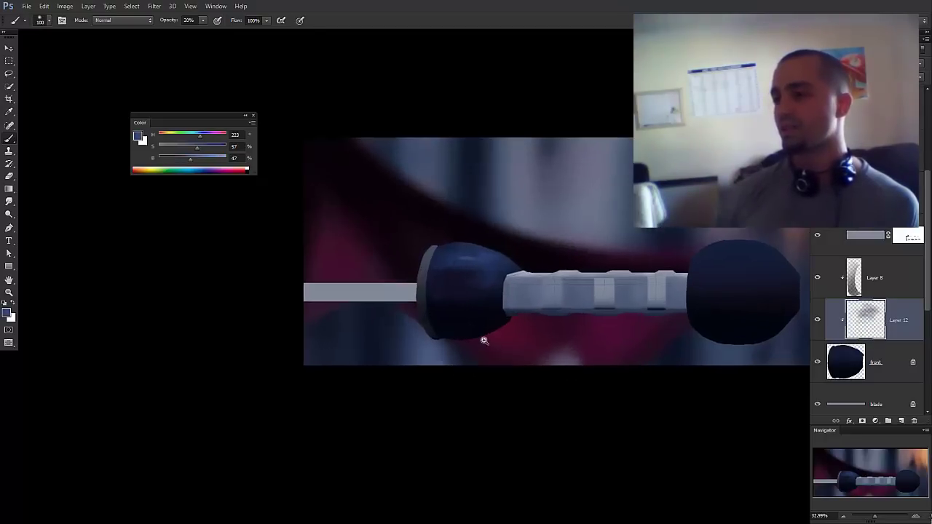
{"action": "key", "text": "bracketleft"}
{"action": "key", "text": "bracketleft"}
{"action": "key", "text": "bracketleft"}
{"action": "key", "text": "bracketleft"}
{"action": "key", "text": "bracketleft"}
{"action": "key", "text": "bracketleft"}
{"action": "key", "text": "bracketleft"}
{"action": "key", "text": "bracketleft"}
{"action": "key", "text": "bracketleft"}
{"action": "key", "text": "bracketleft"}
{"action": "key", "text": "bracketleft"}
{"action": "mouse_move", "coordinate": [514, 318]}
{"action": "left_mouse_down"}
{"action": "mouse_move", "coordinate": [477, 353]}
{"action": "mouse_move", "coordinate": [495, 333]}
{"action": "left_mouse_up"}
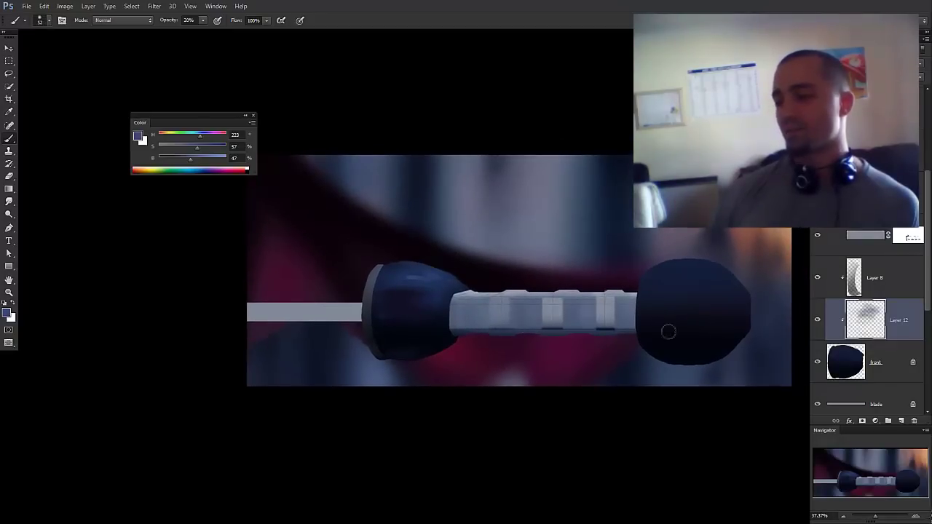
- Add a new layer above Layer 8 and paint a hard-edged dark grey plate (H 225, S 23, B 27, 100% opacity) across the front piece's top
{"action": "left_click", "coordinate": [870, 284]}
{"action": "key", "text": "ctrl+shift+alt+n"}
{"action": "right_click", "coordinate": [392, 300]}
{"action": "double_click", "coordinate": [425, 216]}
{"action": "left_click", "coordinate": [370, 304], "text": "alt"}
{"action": "mouse_move", "coordinate": [404, 278]}
{"action": "left_mouse_down"}
{"action": "mouse_move", "coordinate": [415, 279]}
{"action": "mouse_move", "coordinate": [408, 268]}
{"action": "mouse_move", "coordinate": [416, 279]}
{"action": "mouse_move", "coordinate": [415, 270]}
{"action": "mouse_move", "coordinate": [451, 280]}
{"action": "mouse_move", "coordinate": [422, 275]}
{"action": "left_mouse_up"}
{"action": "key", "text": "0"}
{"action": "key", "text": "["}
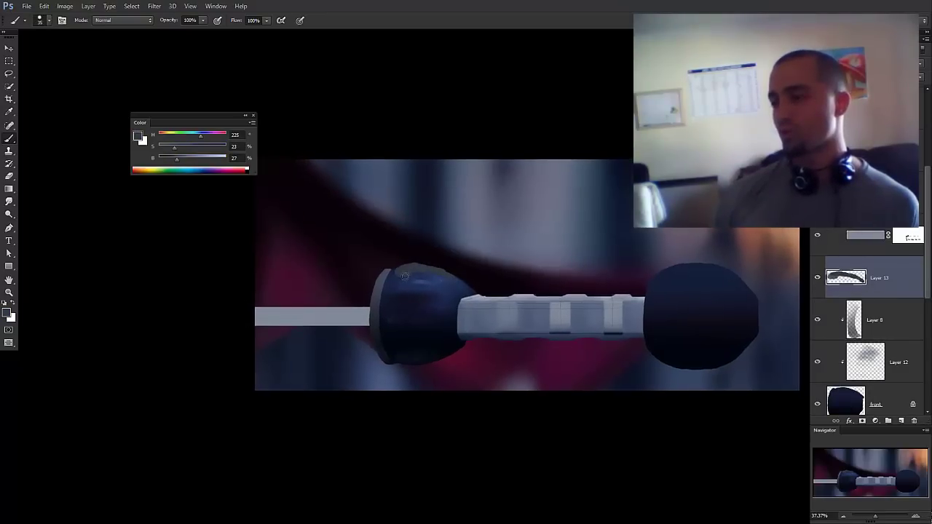
{"action": "key", "text": "["}
{"action": "mouse_move", "coordinate": [444, 281]}
{"action": "left_mouse_down"}
{"action": "mouse_move", "coordinate": [452, 287]}
{"action": "mouse_move", "coordinate": [445, 284]}
{"action": "left_mouse_up"}
- Add a new layer above Layer 13 and paint a hard-edged dark grey plate (H 225, S 23, B 27) along the front piece's edge beside the grip
{"action": "mouse_move", "coordinate": [480, 310]}
{"action": "left_mouse_down"}
{"action": "mouse_move", "coordinate": [474, 296]}
{"action": "mouse_move", "coordinate": [457, 299]}
{"action": "mouse_move", "coordinate": [452, 318]}
{"action": "mouse_move", "coordinate": [412, 328]}
{"action": "mouse_move", "coordinate": [444, 343]}
{"action": "mouse_move", "coordinate": [467, 319]}
{"action": "left_mouse_up"}
{"action": "key", "text": "ctrl+alt+shift+n"}
{"action": "key", "text": "ctrl+z"}
{"action": "key", "text": "]"}
{"action": "left_click", "coordinate": [473, 295]}
{"action": "key", "text": "]"}
{"action": "key", "text": "]"}
{"action": "key", "text": "]"}
{"action": "key", "text": "]"}
{"action": "key", "text": "]"}
{"action": "key", "text": "]"}
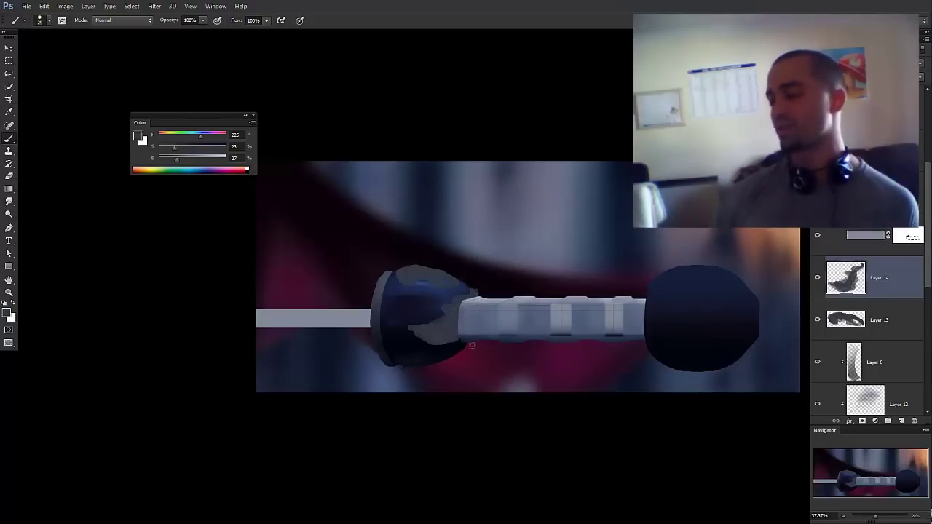
{"action": "left_click_drag", "start_coordinate": [447, 345], "coordinate": [453, 342]}
{"action": "key", "text": "["}
{"action": "key", "text": "["}
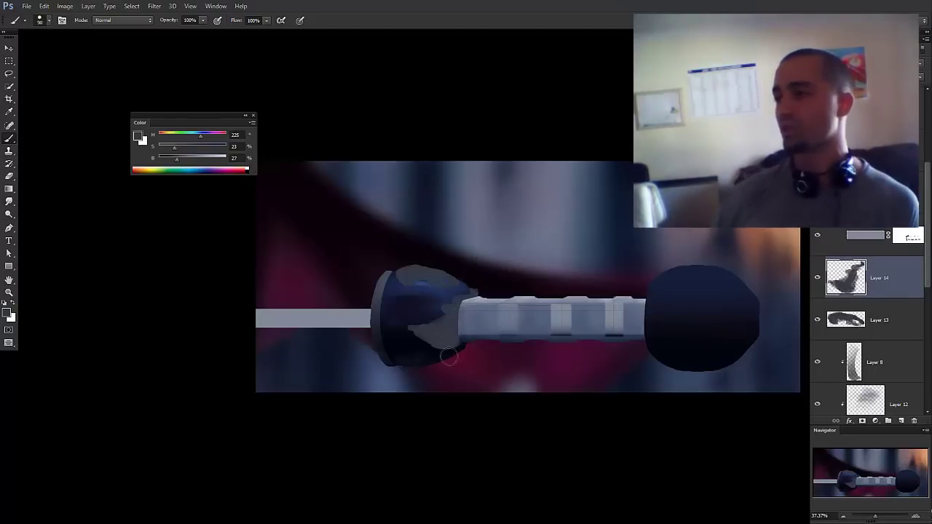
{"action": "scroll", "coordinate": [467, 350], "scroll_direction": "down", "scroll_amount": 1}
{"action": "key", "text": "ctrl+j"}
{"action": "key", "text": "ctrl+j"}
{"action": "key", "text": "ctrl+j"}
{"action": "key", "text": "ctrl+alt+z"}
{"action": "key", "text": "ctrl+alt+z"}
{"action": "key", "text": "ctrl+alt+z"}
{"action": "scroll", "coordinate": [499, 344], "scroll_direction": "down", "scroll_amount": 1}
- Duplicate the Layer 14 plate onto the back piece's outer end and raise the copy above the back piece in the layer order
{"action": "left_click_drag", "start_coordinate": [491, 348], "coordinate": [626, 338]}
{"action": "key", "text": "v"}
{"action": "key", "text": "ctrl+]"}
{"action": "key", "text": "ctrl+]"}
{"action": "key", "text": "ctrl+]"}
{"action": "key", "text": "ctrl+]"}
{"action": "key", "text": "ctrl+]"}
{"action": "key", "text": "ctrl+]"}
{"action": "key", "text": "ctrl+]"}
{"action": "key", "text": "ctrl+]"}
{"action": "key", "text": "ctrl+]"}
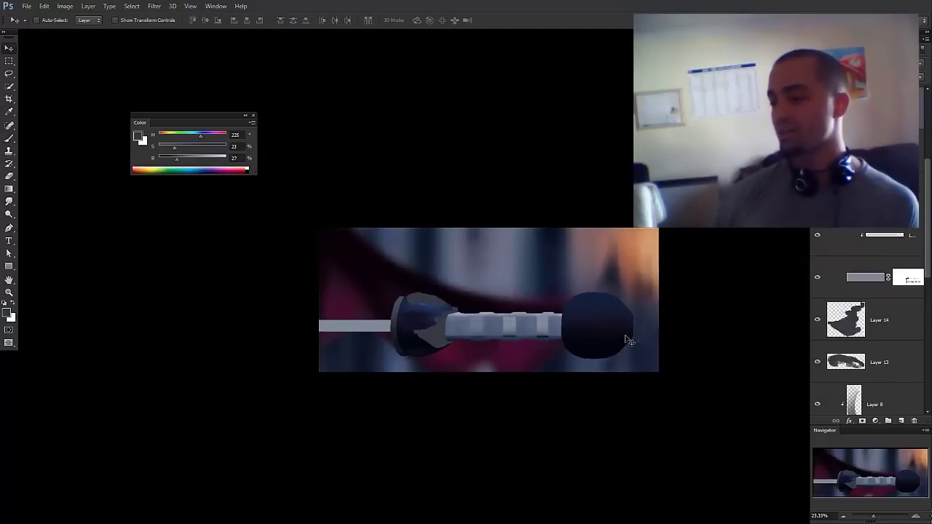
{"action": "key", "text": "ctrl+["}
{"action": "key", "text": "ctrl+["}
{"action": "key", "text": "ctrl+]"}
{"action": "left_click_drag", "start_coordinate": [559, 277], "coordinate": [541, 256]}
{"action": "left_click_drag", "start_coordinate": [572, 314], "coordinate": [611, 319]}
- Free-transform the copied grey plate to fit the rounded outer end of the back piece
{"action": "key", "text": "ctrl+t"}
{"action": "left_click_drag", "start_coordinate": [633, 263], "coordinate": [615, 318]}
{"action": "key", "text": "Return"}
{"action": "key", "text": "ctrl+t"}
{"action": "left_click_drag", "start_coordinate": [639, 313], "coordinate": [634, 316]}
{"action": "left_click_drag", "start_coordinate": [619, 322], "coordinate": [620, 319]}
{"action": "mouse_move", "coordinate": [607, 282]}
{"action": "left_mouse_down"}
{"action": "mouse_move", "coordinate": [591, 272]}
{"action": "mouse_move", "coordinate": [583, 279]}
{"action": "mouse_move", "coordinate": [625, 334]}
{"action": "left_mouse_up"}
{"action": "key", "text": "Return"}
{"action": "key", "text": "b"}
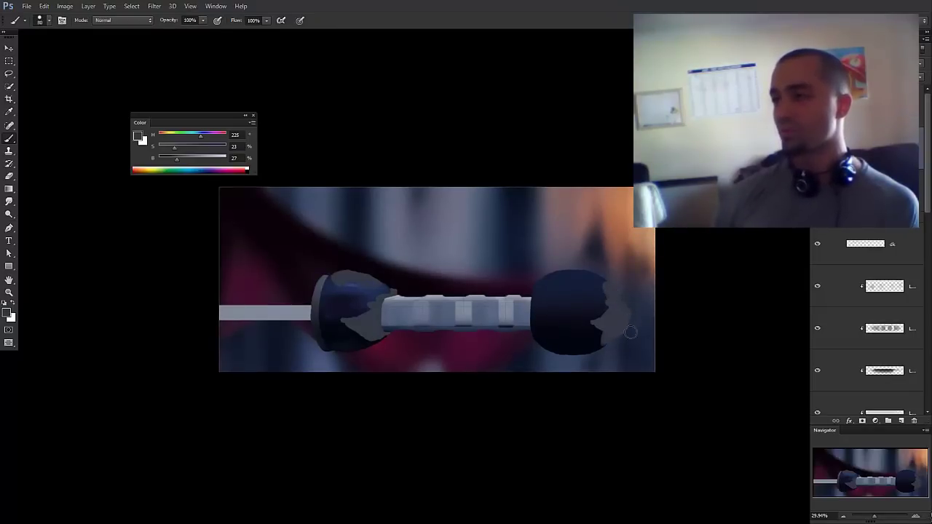
- Erase the copied plate's overhang along the back piece's outer edge at 100% opacity with a 50 px eraser
{"action": "key", "text": "e"}
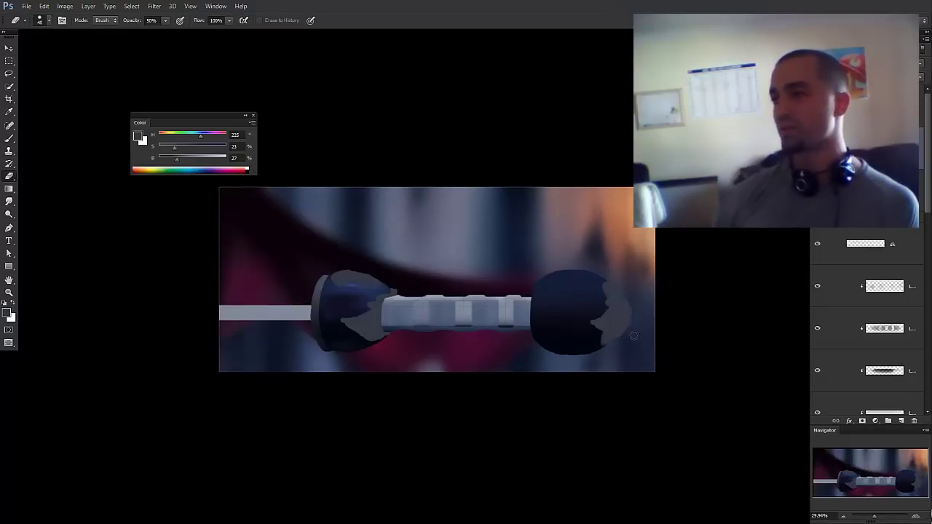
{"action": "key", "text": "bracketright"}
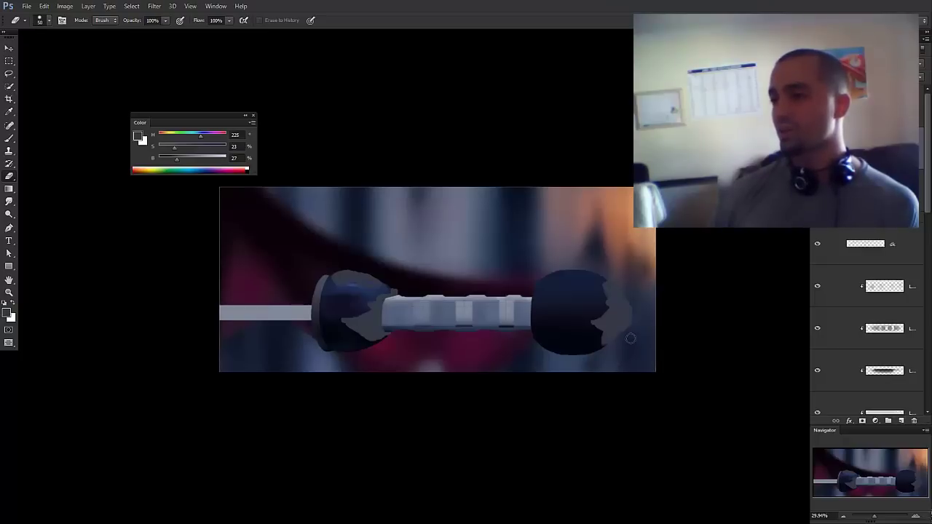
{"action": "left_click_drag", "start_coordinate": [640, 298], "coordinate": [641, 302]}
{"action": "key", "text": "bracketright"}
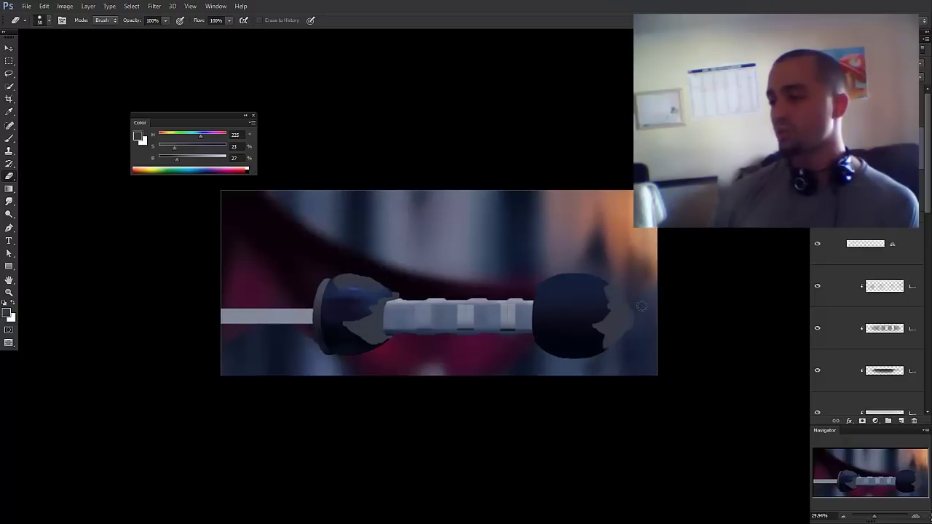
- Paint a second dark grey plate (H 225, S 23, B 27) down the back piece's edge beside the grip, at 100% opacity
{"action": "key", "text": "b"}
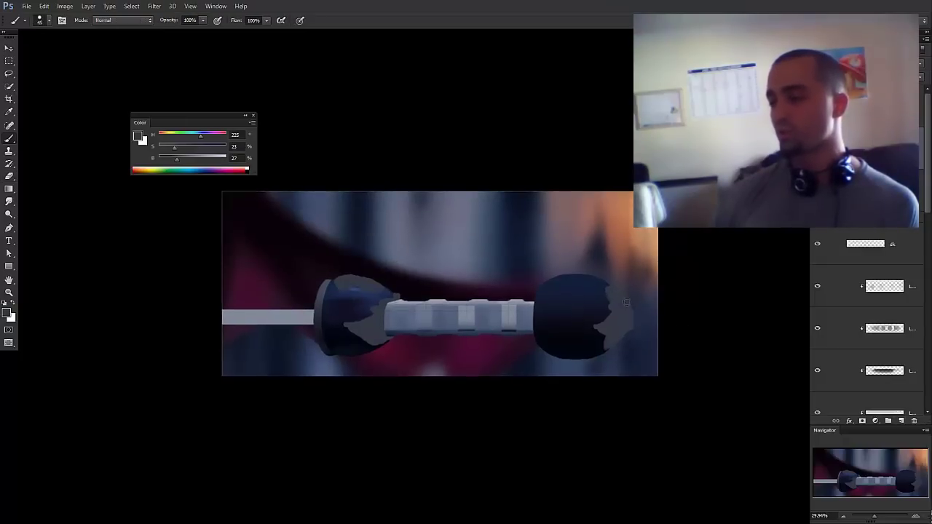
{"action": "scroll", "coordinate": [626, 300], "scroll_direction": "down", "scroll_amount": 3}
{"action": "scroll", "coordinate": [601, 297], "scroll_direction": "up", "scroll_amount": 4}
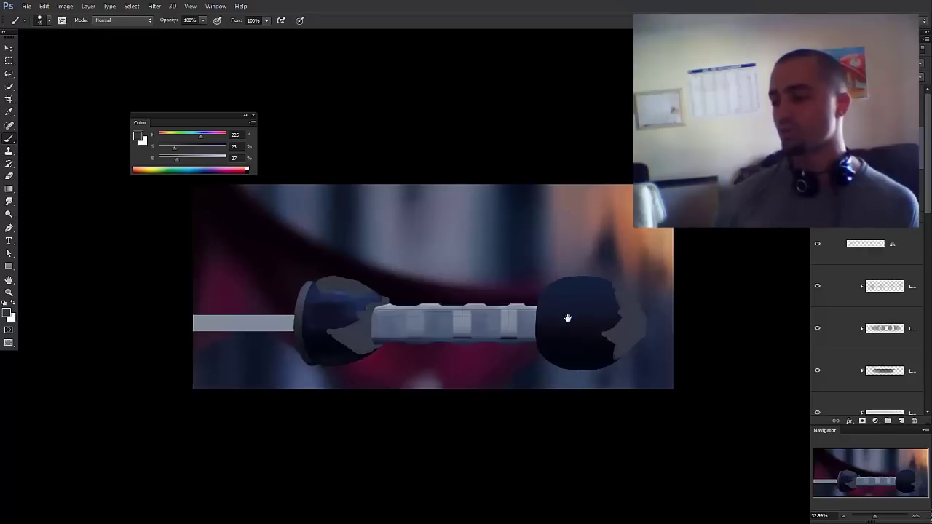
{"action": "key", "text": "bracketright"}
{"action": "key", "text": "bracketright"}
{"action": "key", "text": "bracketright"}
{"action": "left_click", "coordinate": [542, 307]}
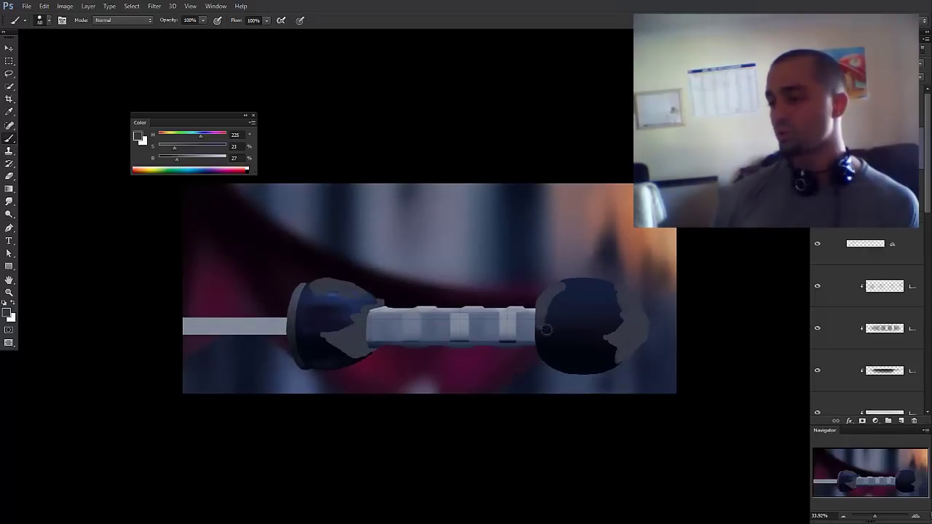
{"action": "left_click_drag", "start_coordinate": [552, 345], "coordinate": [557, 354]}
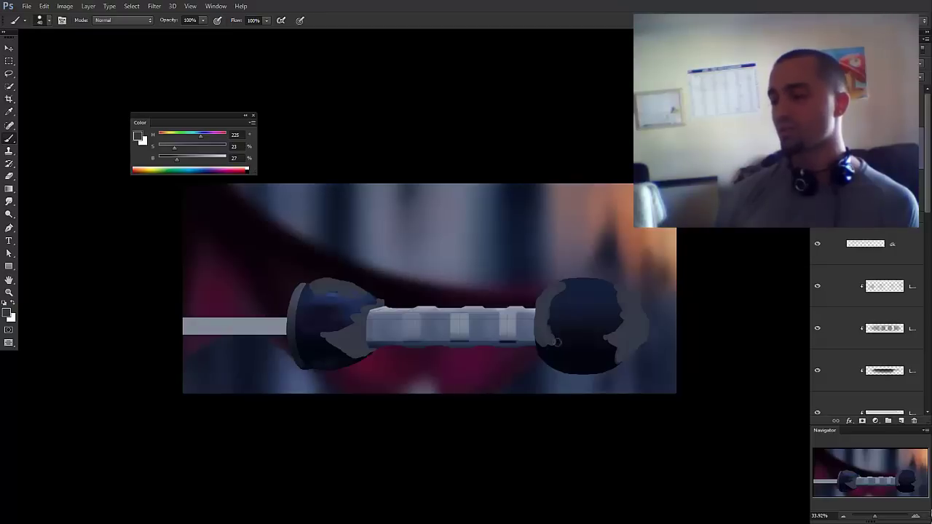
{"action": "left_click_drag", "start_coordinate": [544, 351], "coordinate": [559, 371]}
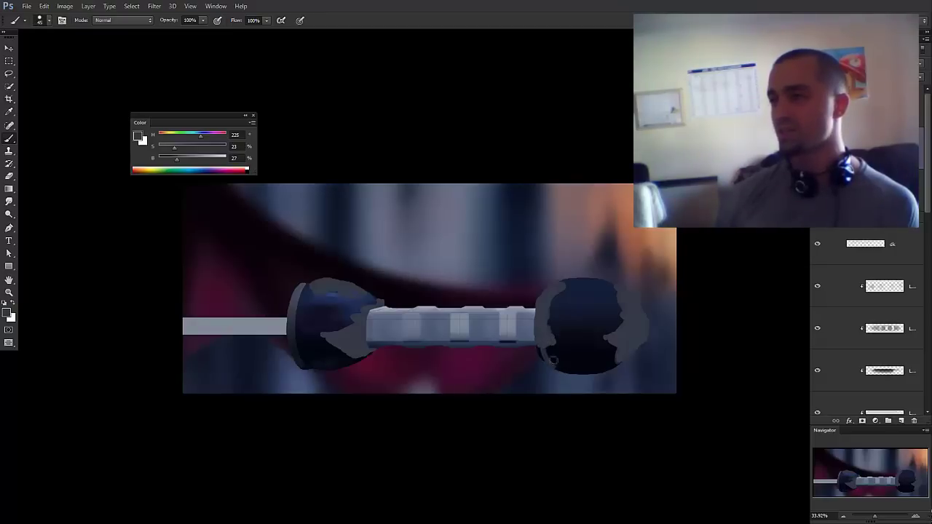
- Marquee-select the grey plate on the back piece's grip side and copy it to its own layer
{"action": "scroll", "coordinate": [561, 334], "scroll_direction": "up", "scroll_amount": 1}
{"action": "key", "text": "e"}
{"action": "scroll", "coordinate": [566, 308], "scroll_direction": "down", "scroll_amount": 1}
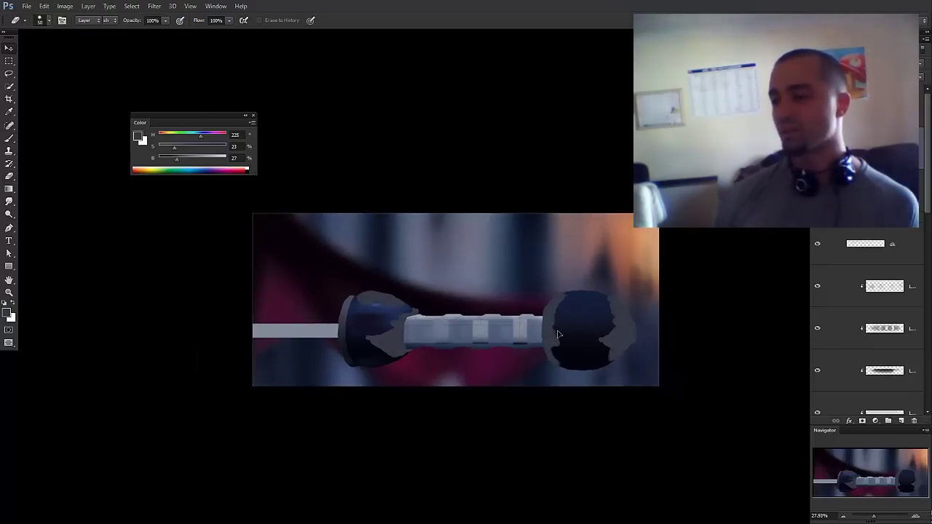
{"action": "key", "text": "m"}
{"action": "left_click_drag", "start_coordinate": [524, 275], "coordinate": [572, 380]}
{"action": "key", "text": "ctrl+j"}
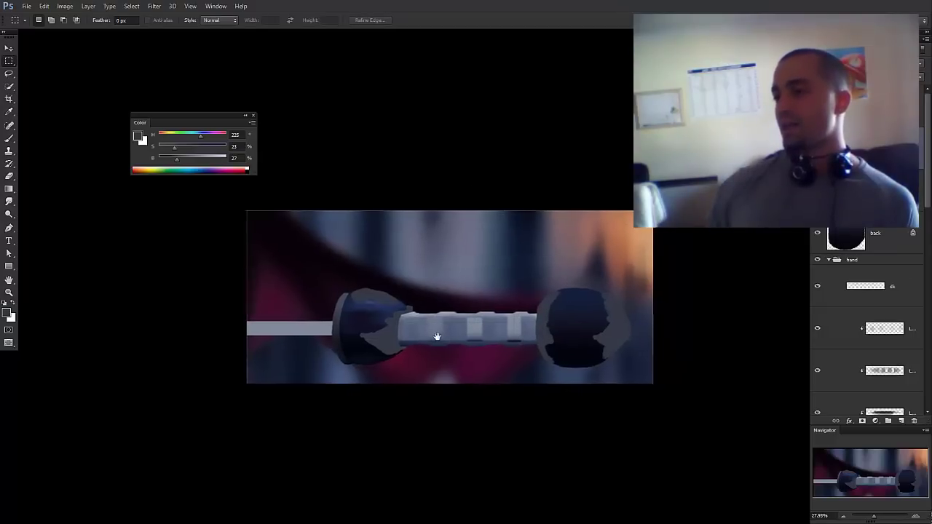
- Select the background's Layer 1 and paint sampled dark blue (H 214, S 55, B 30) into the lower background with a soft 300 px brush
{"action": "key", "text": "v"}
{"action": "left_click", "coordinate": [496, 277]}
{"action": "scroll", "coordinate": [878, 347], "scroll_direction": "down", "scroll_amount": 2}
{"action": "key", "text": "b"}
{"action": "left_click", "coordinate": [503, 282], "text": "alt"}
{"action": "key", "text": "bracketright"}
{"action": "key", "text": "bracketright"}
{"action": "key", "text": "bracketright"}
{"action": "key", "text": "bracketright"}
{"action": "key", "text": "bracketright"}
{"action": "key", "text": "bracketright"}
{"action": "key", "text": "bracketright"}
{"action": "key", "text": "bracketright"}
{"action": "key", "text": "bracketright"}
{"action": "key", "text": "bracketright"}
{"action": "left_click", "coordinate": [477, 342], "text": "ctrl"}
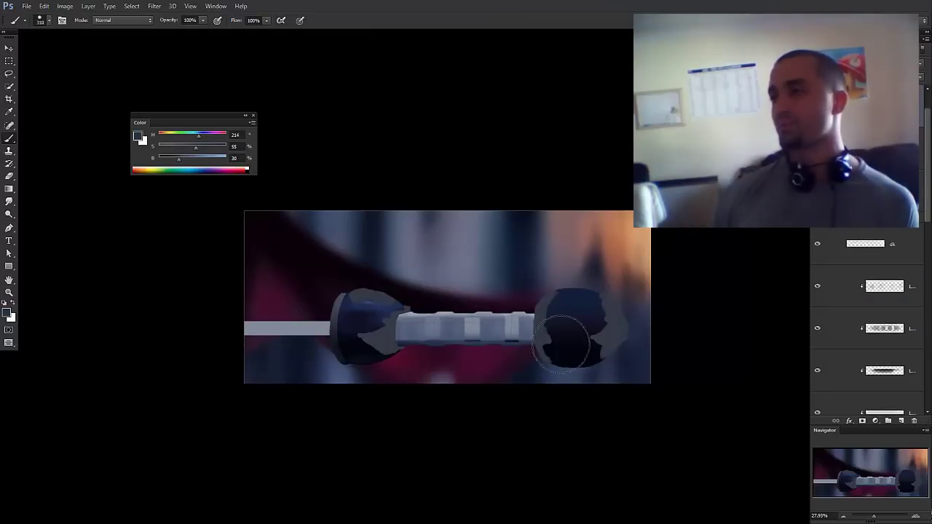
{"action": "left_click", "coordinate": [471, 323], "text": "ctrl"}
{"action": "key", "text": "bracketright"}
{"action": "key", "text": "bracketright"}
{"action": "key", "text": "bracketright"}
{"action": "key", "text": "bracketright"}
{"action": "left_click", "coordinate": [823, 348]}
{"action": "key", "text": "bracketleft"}
{"action": "left_click_drag", "start_coordinate": [486, 387], "coordinate": [446, 382]}
{"action": "mouse_move", "coordinate": [514, 356]}
{"action": "left_mouse_down"}
{"action": "mouse_move", "coordinate": [485, 358]}
{"action": "mouse_move", "coordinate": [542, 378]}
{"action": "left_mouse_up"}
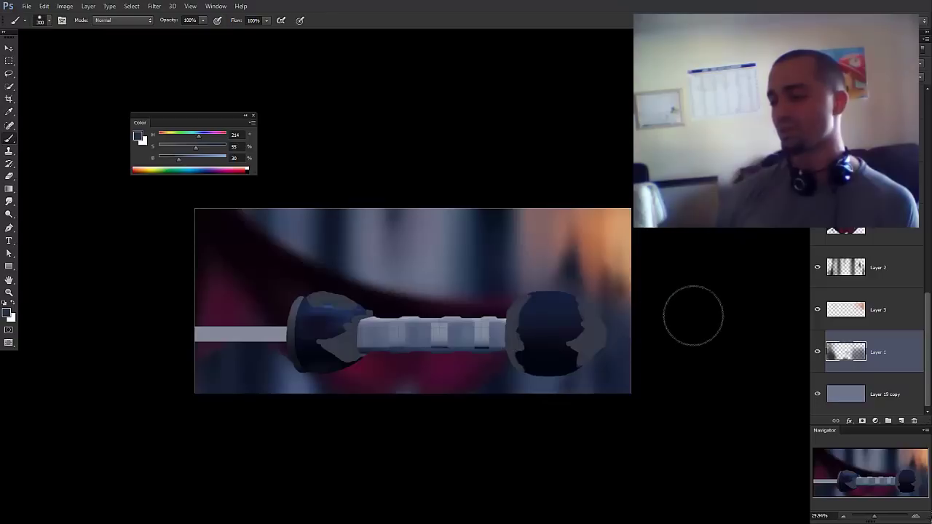